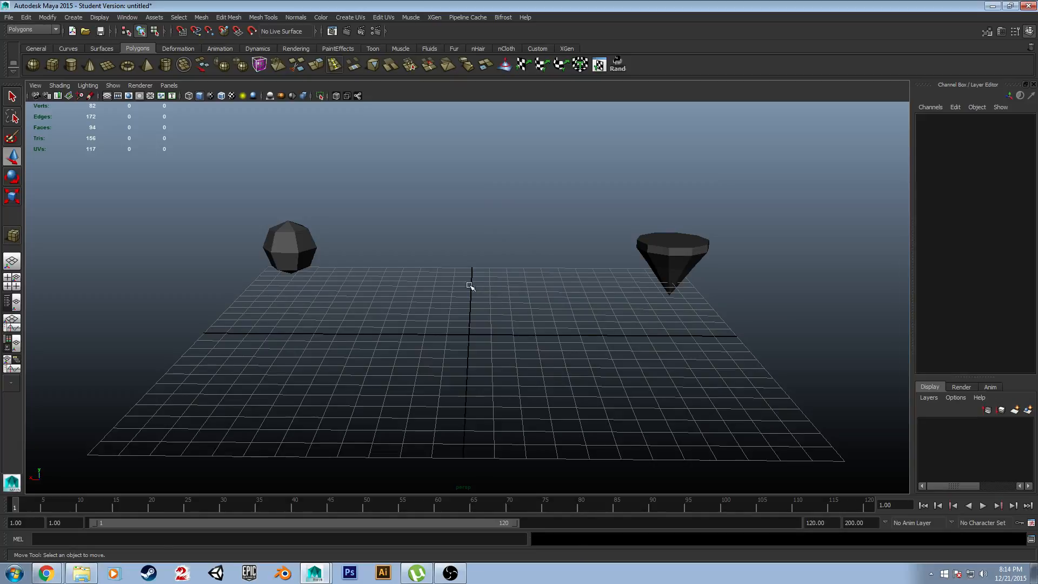
Step: Select the low-poly sphere and open the Displacer script window, placing it clear of the models
alt+drag(470, 281, 469, 287)
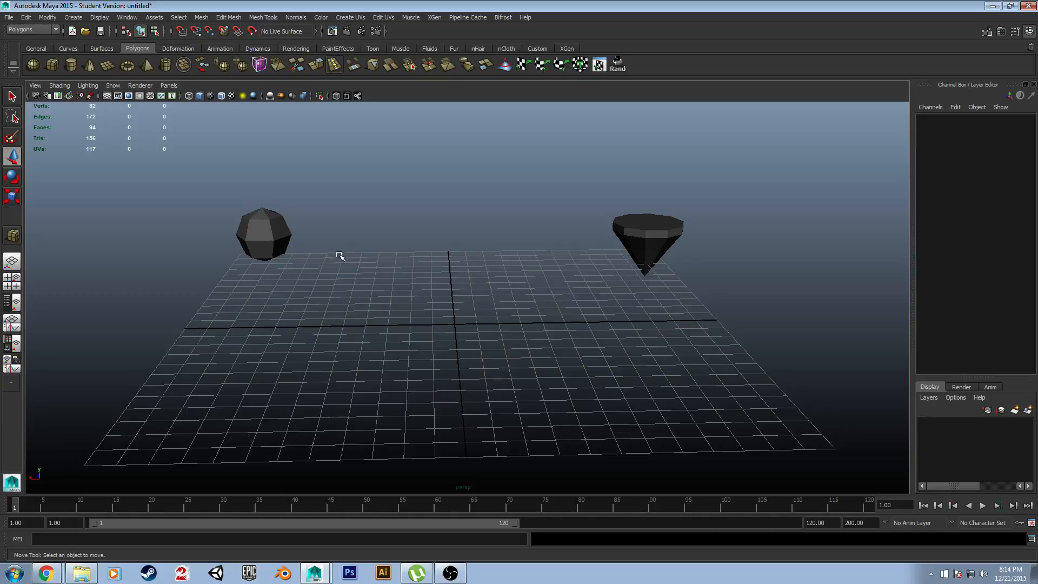
scroll(342, 246, up, 2)
alt+middle_drag(343, 237, 578, 304)
click(364, 267)
alt+drag(363, 267, 526, 247)
scroll(527, 247, up, 2)
alt+middle_drag(616, 225, 470, 360)
scroll(470, 360, down, 2)
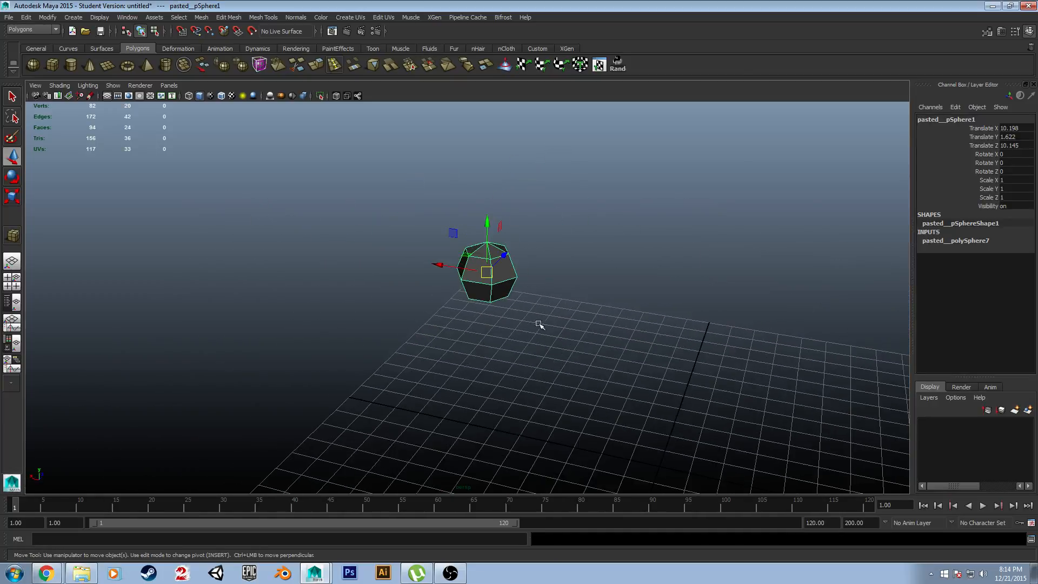
alt+drag(601, 299, 632, 304)
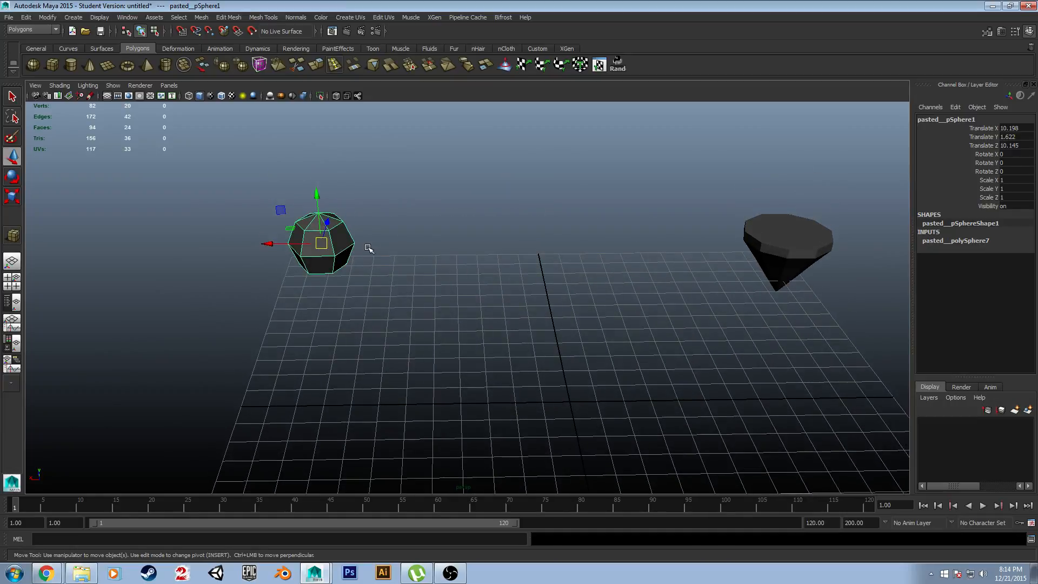
alt+middle_drag(370, 248, 476, 268)
click(622, 66)
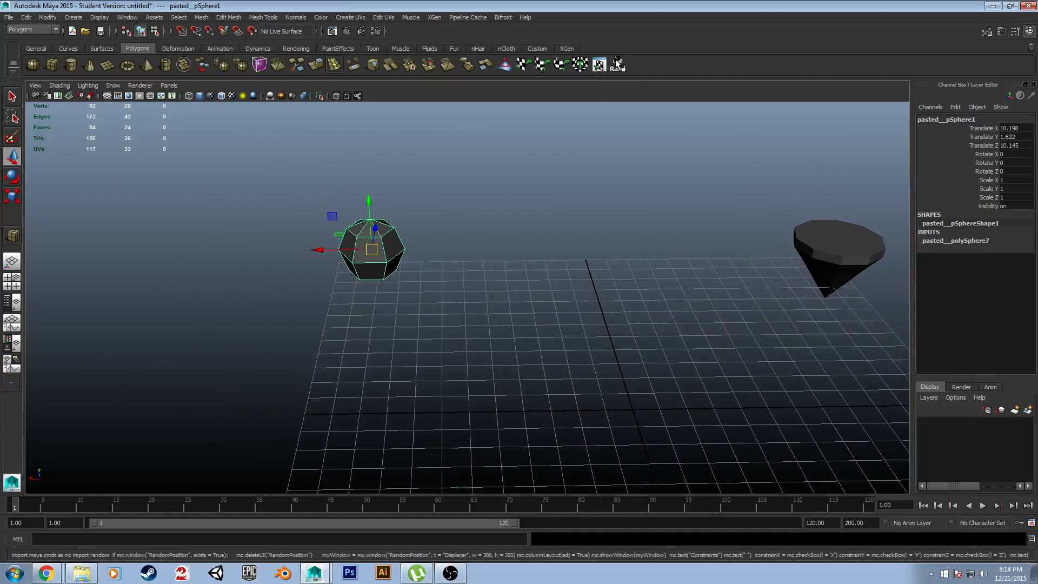
drag(713, 275, 757, 180)
Step: Examine the selected sphere and the inverted cone on the grid from several angles
alt+drag(459, 216, 480, 204)
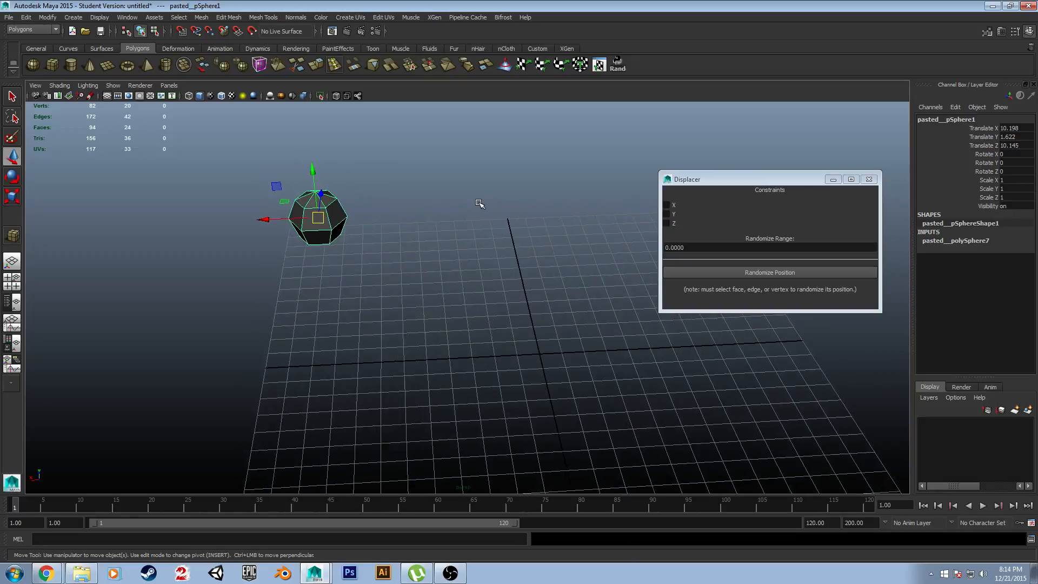
scroll(283, 209, up, 3)
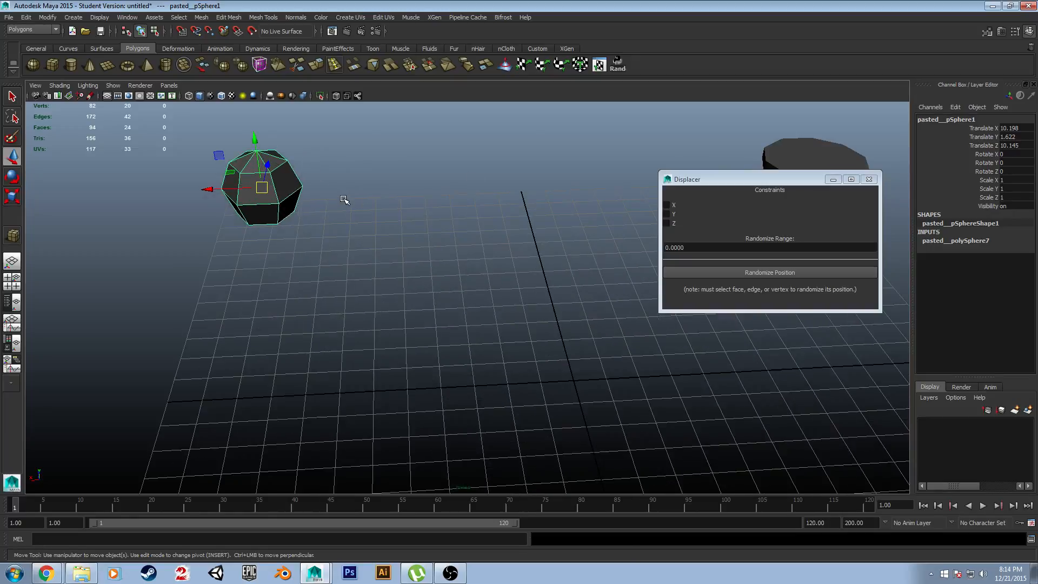
alt+drag(345, 200, 506, 231)
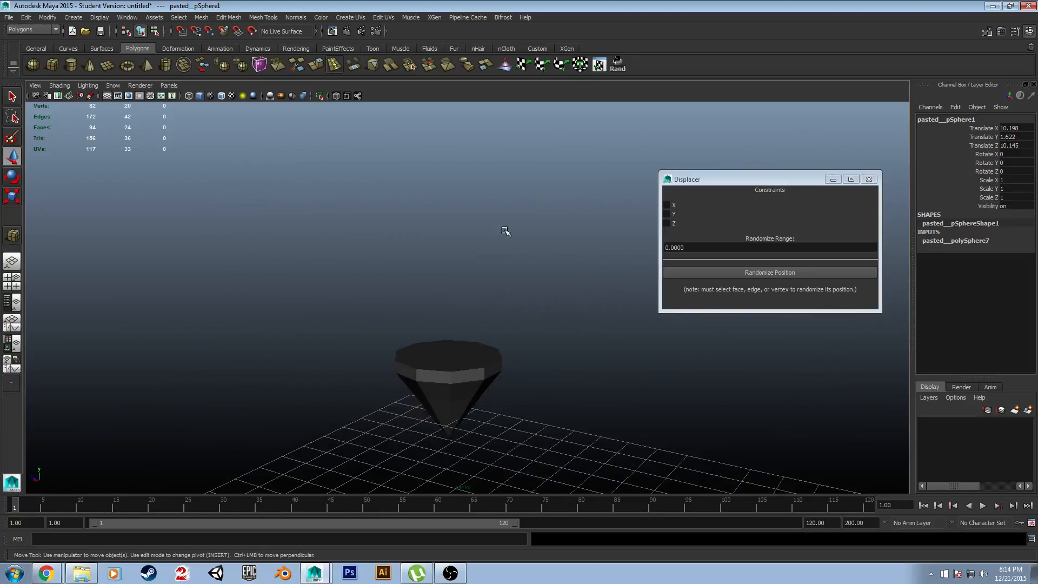
scroll(281, 363, down, 5)
alt+middle_drag(281, 364, 404, 290)
scroll(286, 356, up, 3)
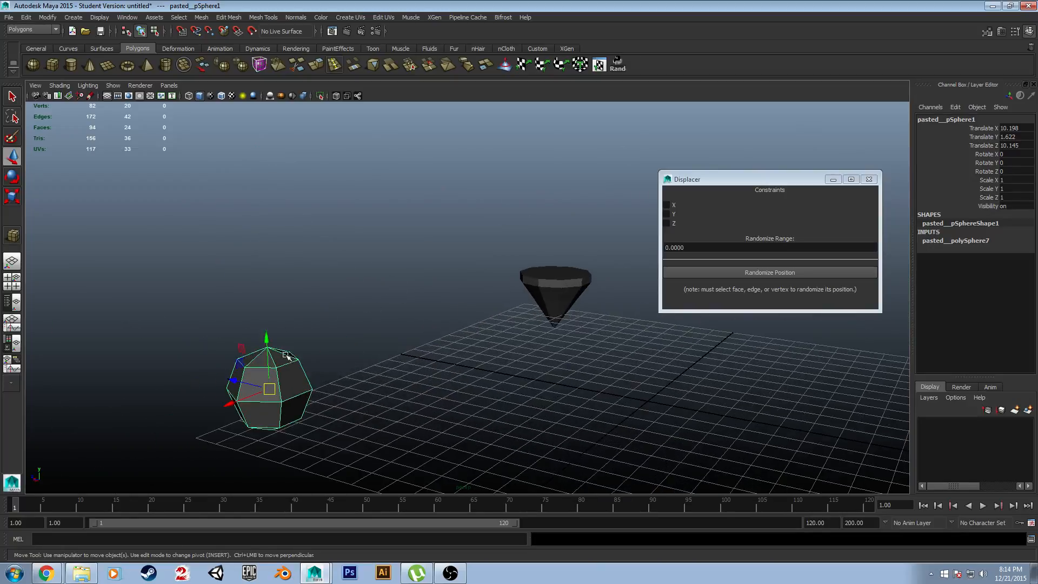
alt+middle_drag(286, 355, 419, 260)
alt+drag(374, 324, 396, 339)
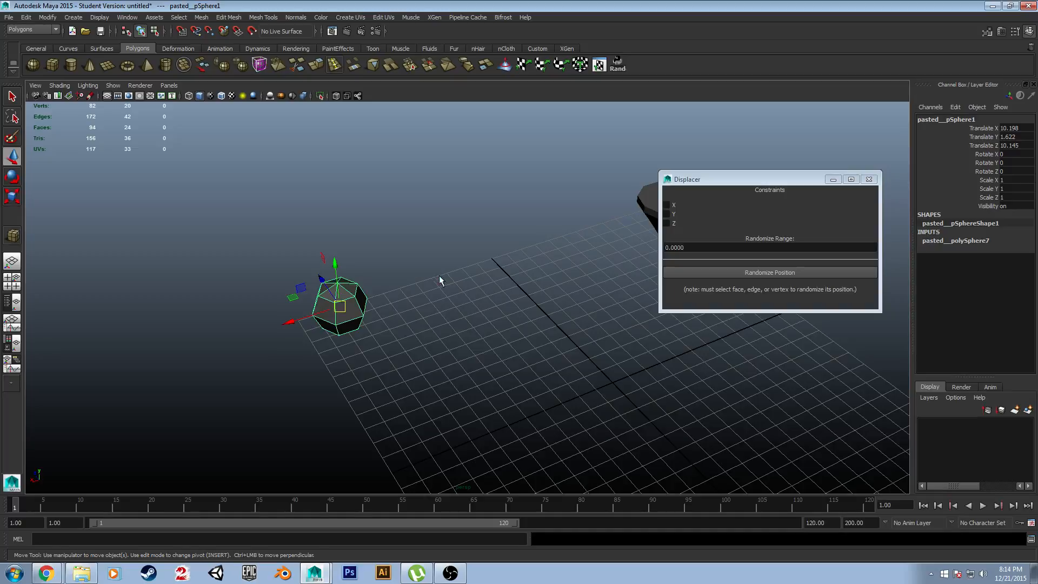
Step: Copy the sphere and paste two duplicates, lining them up beside the original as a row of three
key(ctrl+s)
click(494, 293)
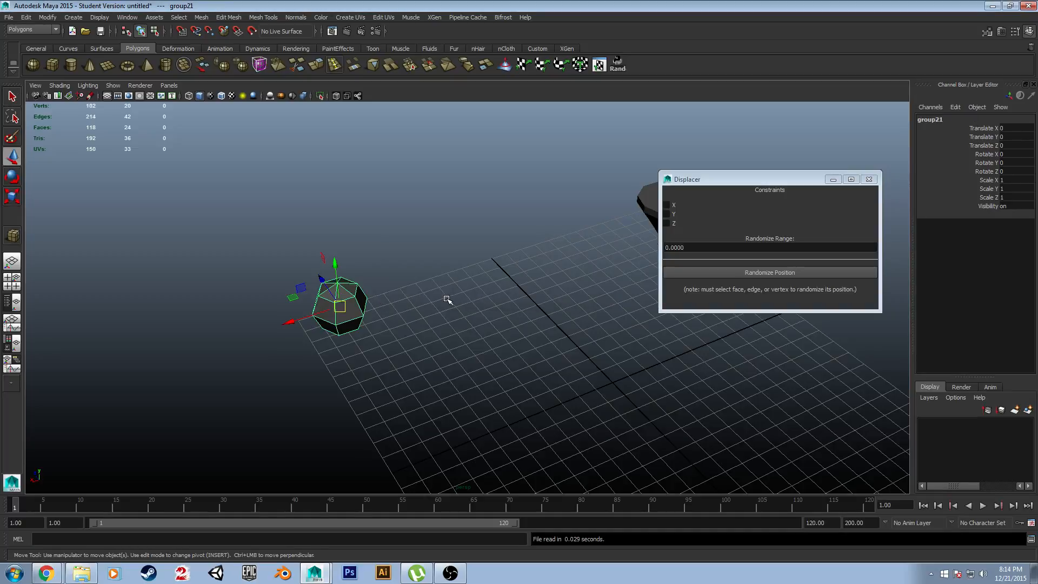
drag(292, 298, 358, 281)
key(ctrl+v)
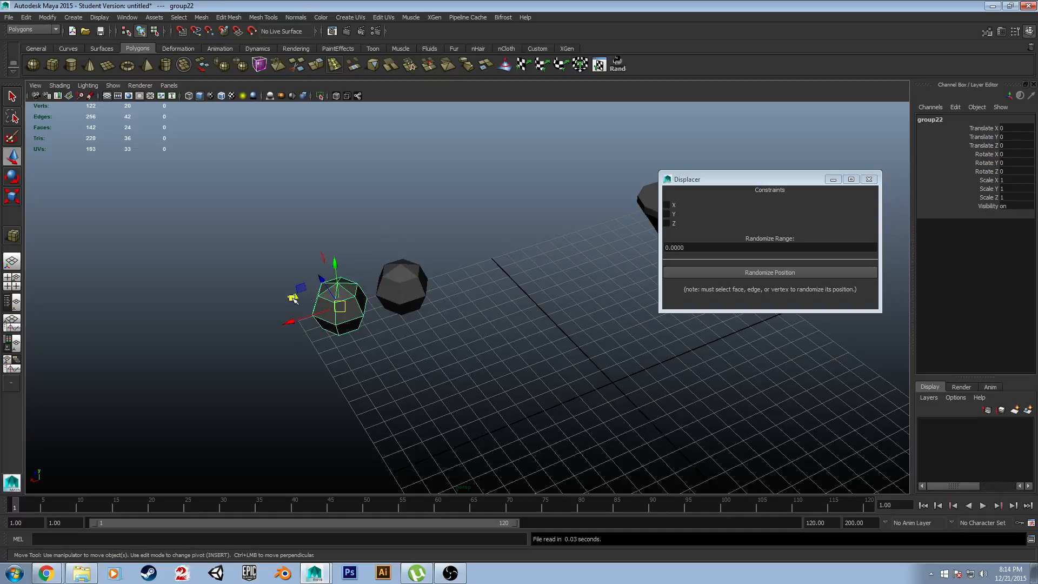
drag(294, 300, 415, 260)
Step: Paste three more spheres and arrange them as a second row, offset about -4.4 units in Z from the first
key(ctrl+v)
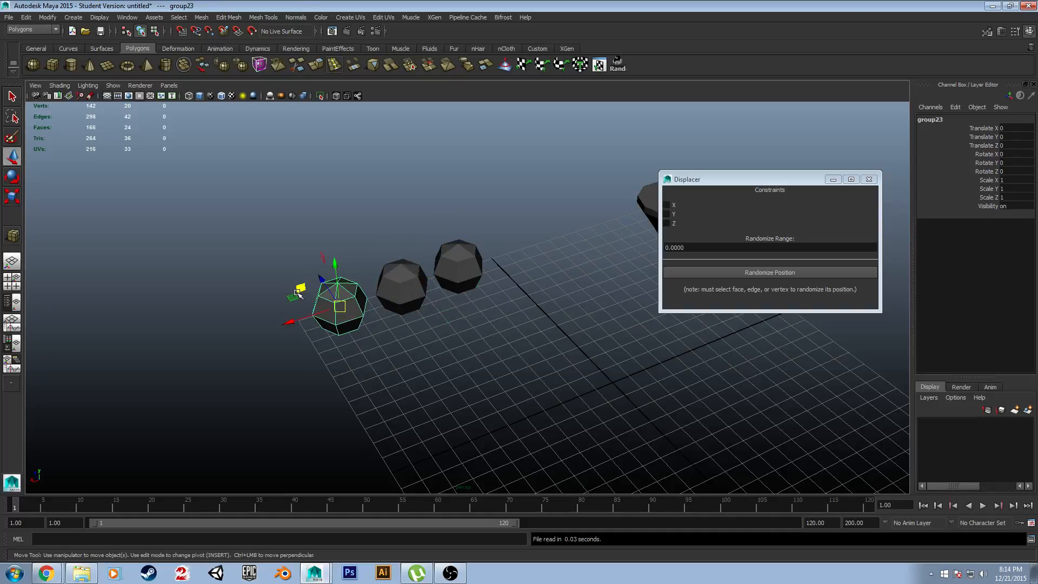
drag(296, 297, 322, 358)
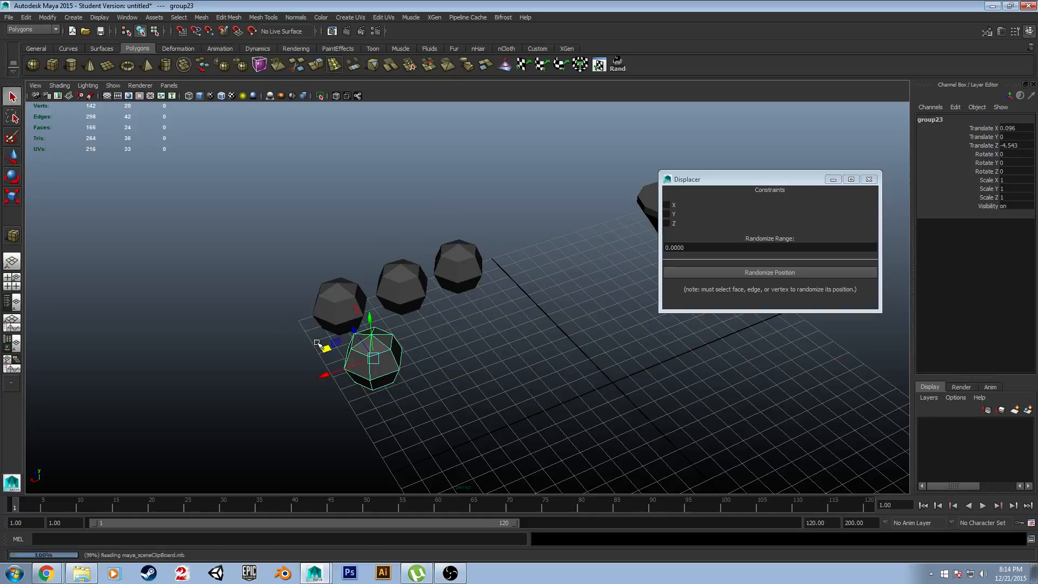
key(ctrl+v)
drag(292, 297, 394, 328)
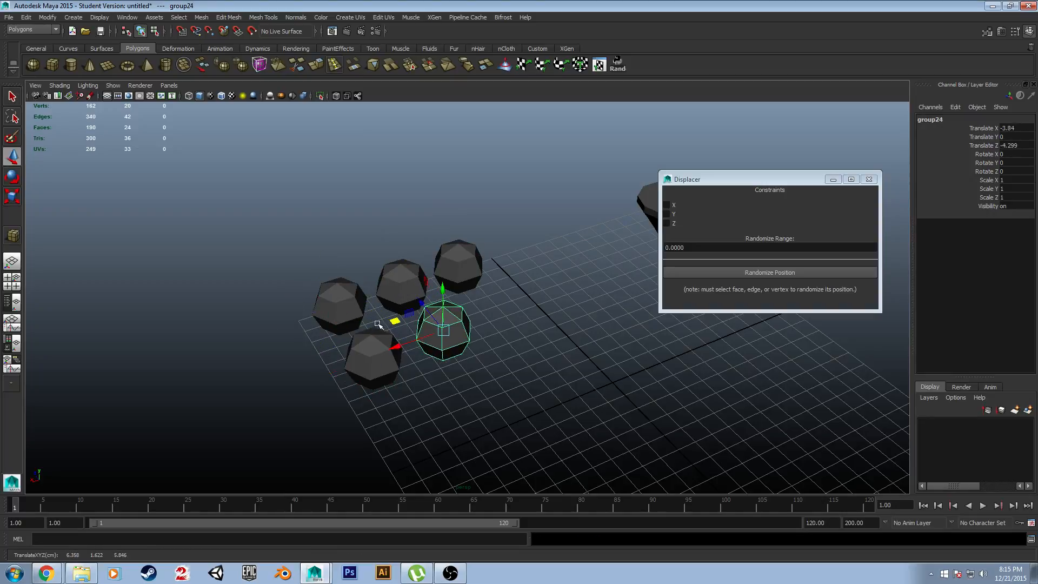
key(ctrl+v)
drag(295, 299, 466, 304)
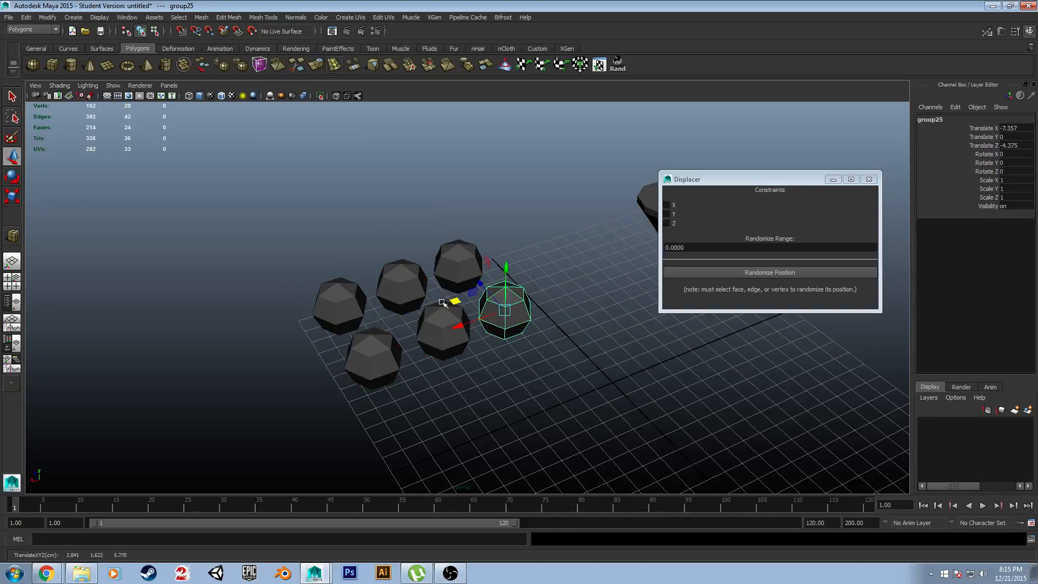
Step: Paste another three spheres and arrange them as a third row, offset about -8.7 units in Z from the first
key(ctrl+v)
drag(292, 299, 360, 406)
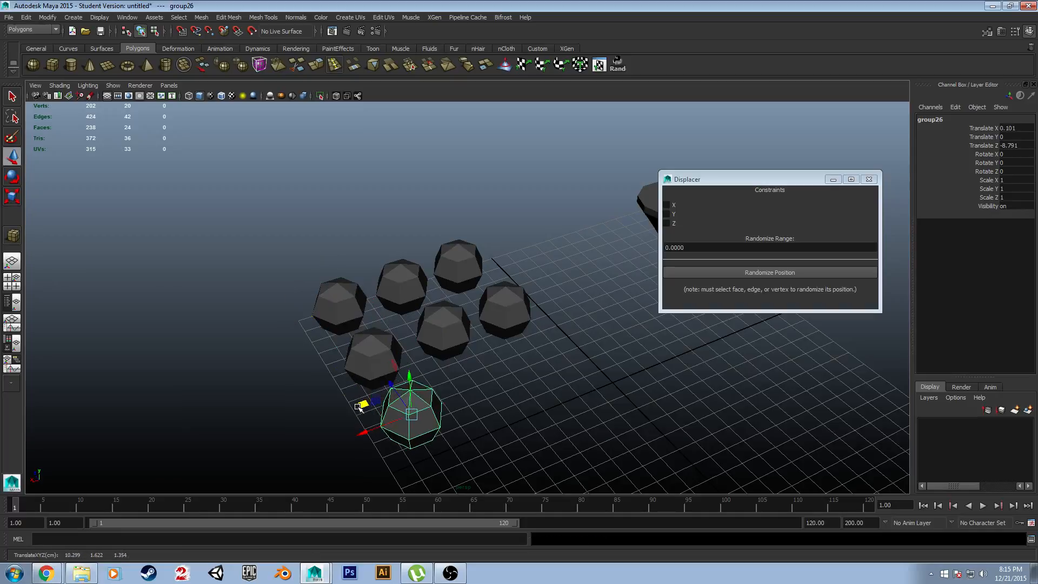
key(ctrl+v)
drag(291, 296, 431, 370)
key(ctrl+v)
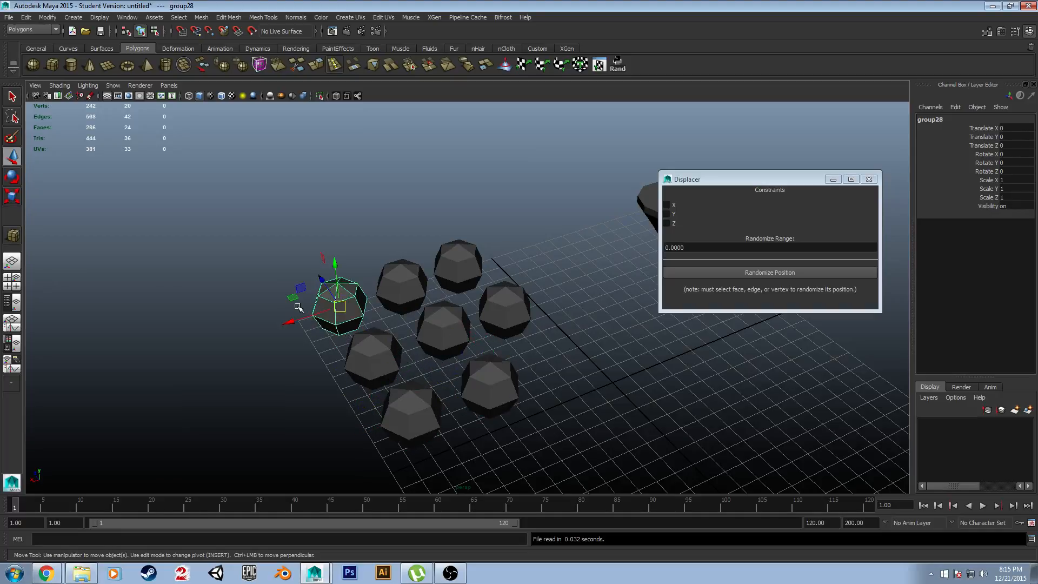
drag(298, 307, 511, 357)
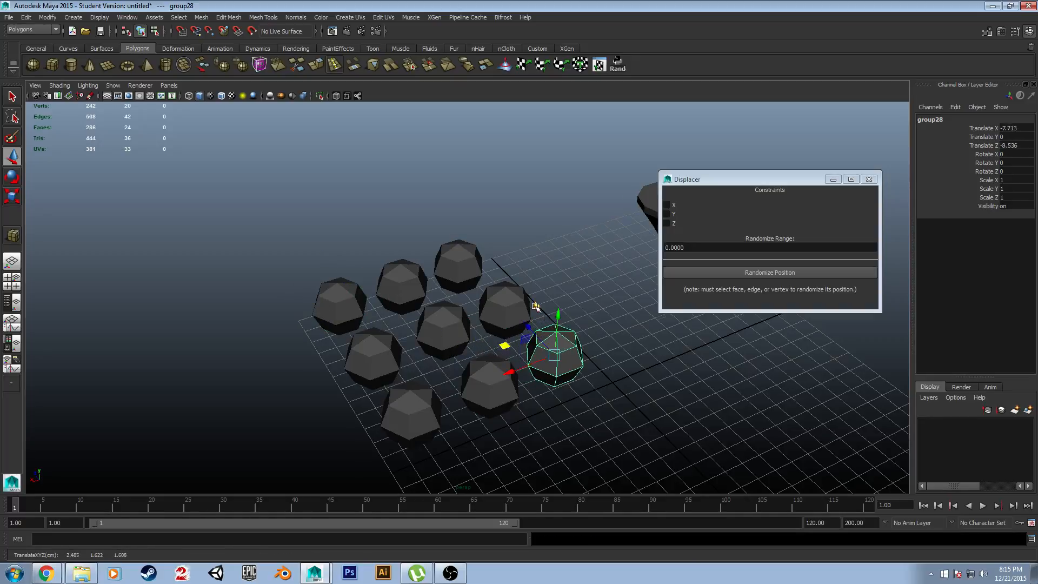
Step: Review the three-by-three arrangement of spheres on the grid from above and from the side
scroll(537, 306, down, 1)
alt+drag(607, 299, 568, 296)
scroll(595, 292, down, 1)
alt+middle_drag(560, 264, 470, 190)
scroll(472, 190, down, 2)
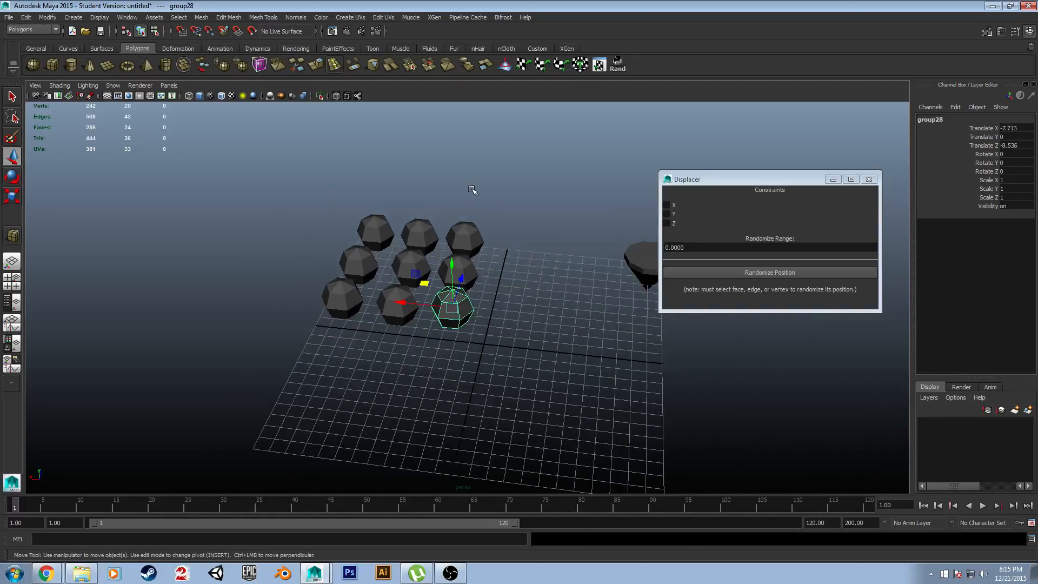
alt+drag(473, 190, 533, 213)
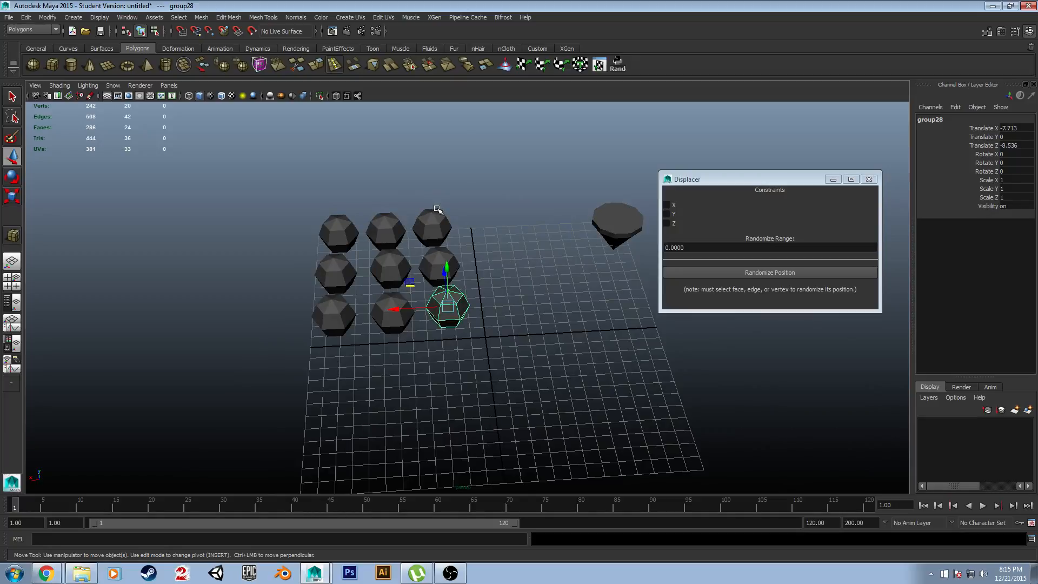
scroll(466, 208, up, 3)
alt+middle_drag(513, 278, 512, 192)
scroll(511, 185, down, 2)
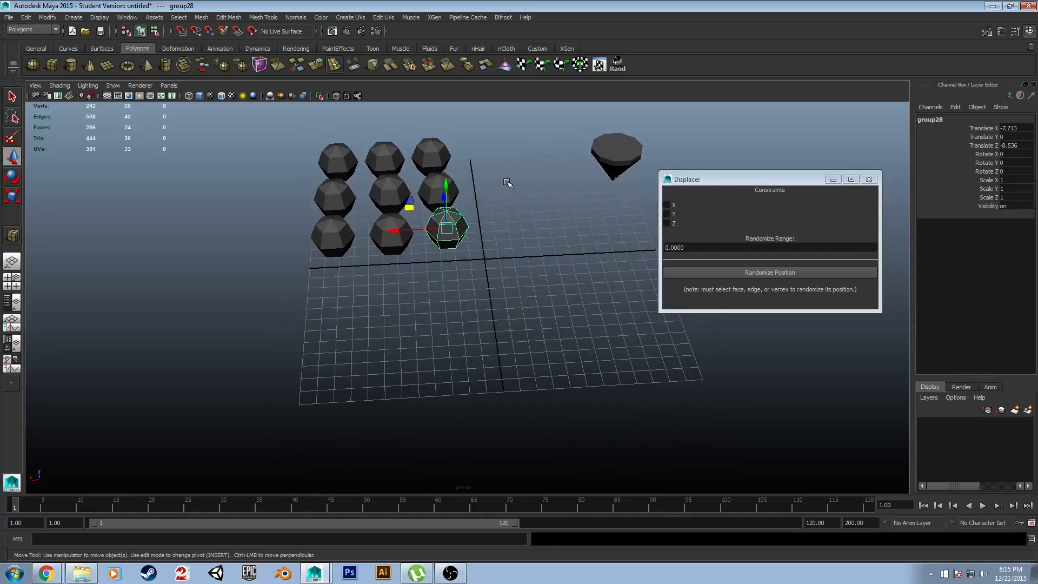
alt+drag(510, 184, 500, 200)
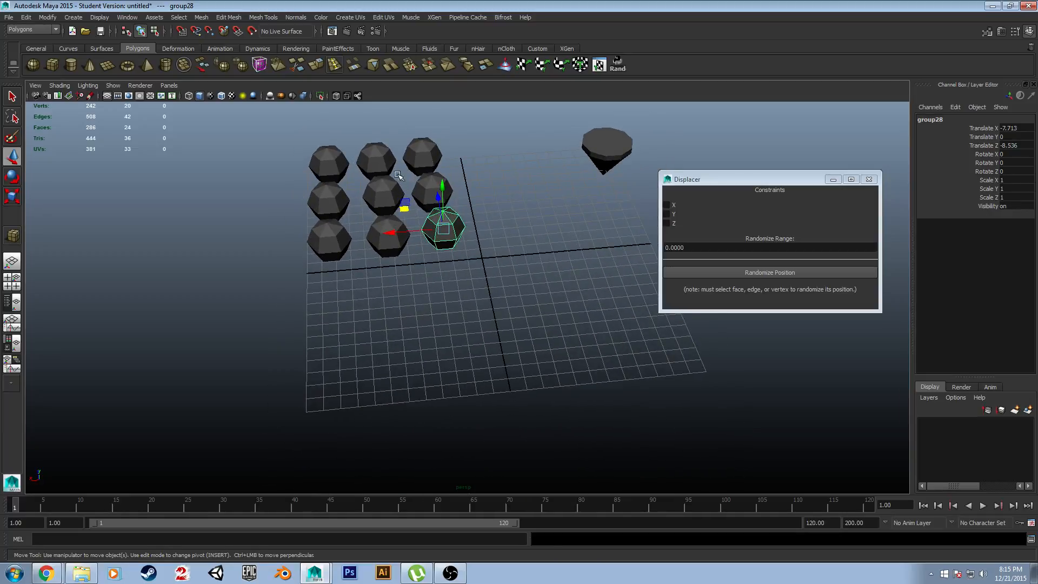
Step: Move the selected sphere away from the others and above the grid, to about X -4.7, Y 5.5, Z -18.4
drag(458, 212, 460, 152)
scroll(433, 321, up, 1)
scroll(472, 240, down, 5)
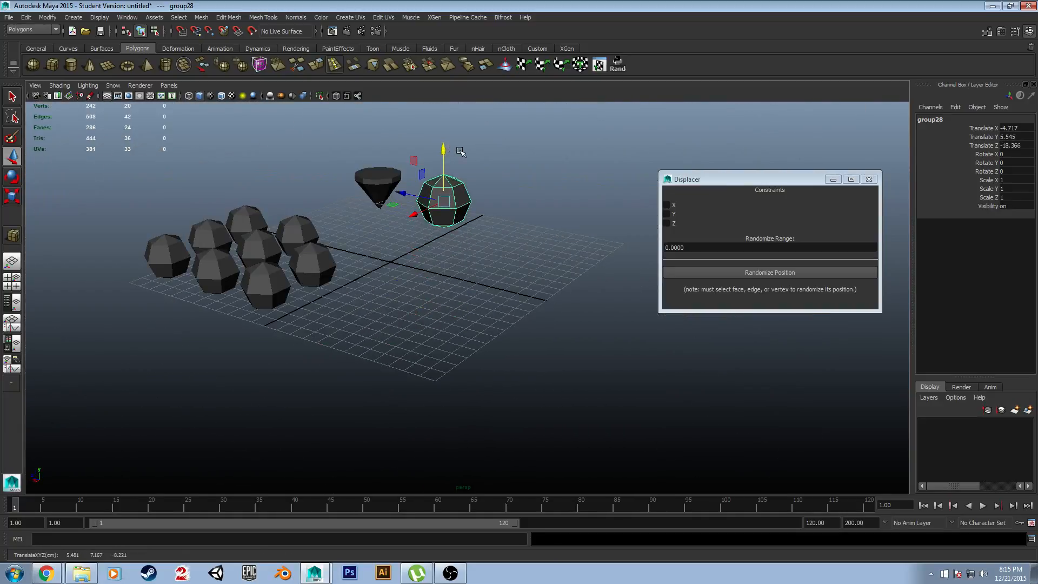
Step: Select all the vertices of the raised sphere
alt+middle_drag(460, 152, 452, 246)
scroll(452, 245, up, 5)
alt+drag(452, 248, 483, 231)
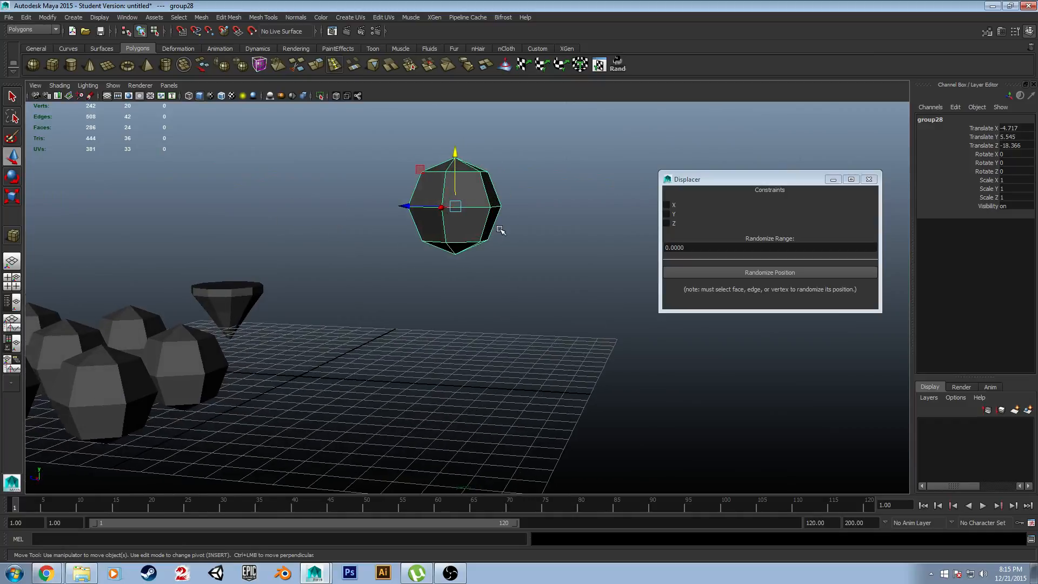
scroll(500, 230, up, 2)
alt+middle_drag(526, 227, 455, 288)
scroll(455, 288, down, 4)
alt+drag(451, 286, 478, 286)
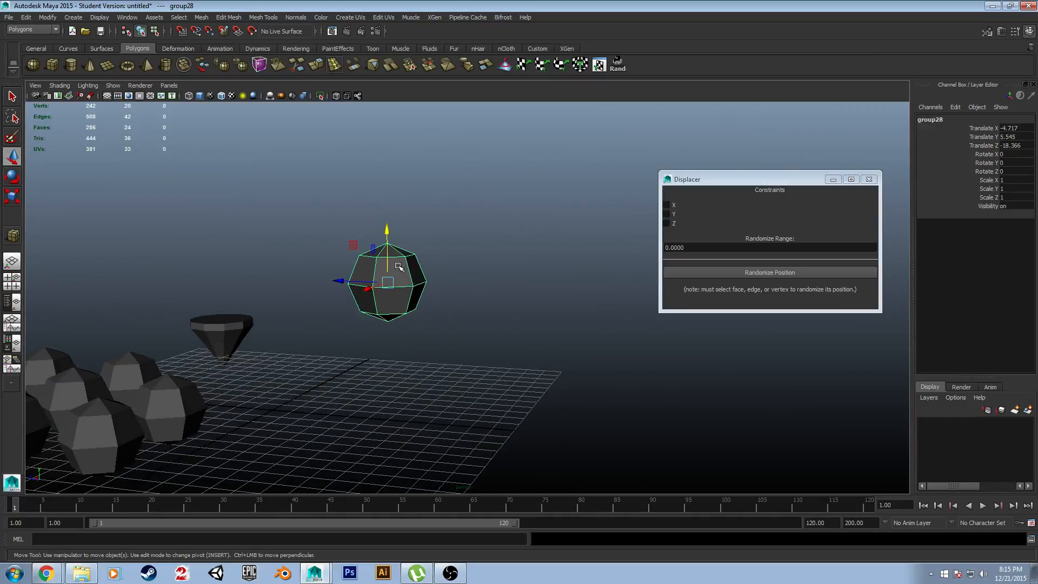
drag(316, 221, 456, 344)
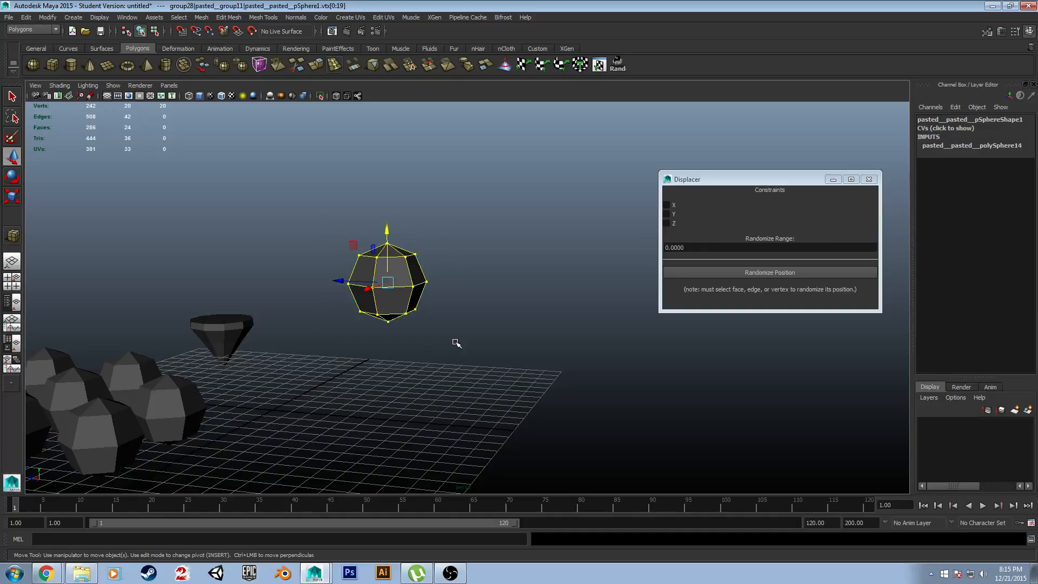
click(464, 241)
drag(271, 192, 492, 366)
alt+drag(453, 229, 464, 208)
scroll(470, 233, up, 5)
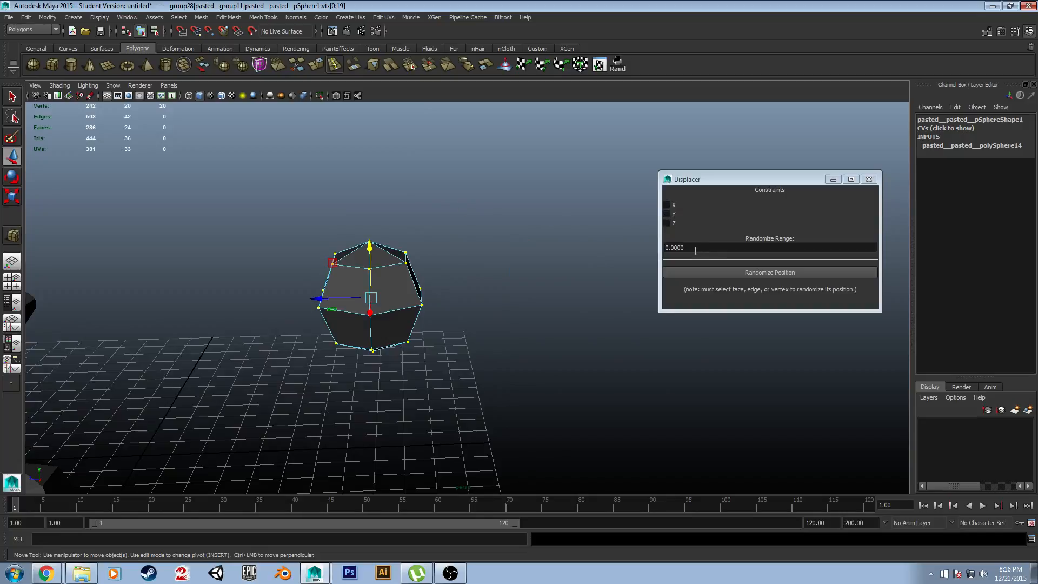
Step: Set the Displacer's randomize range to 0.2 and randomize the positions of the selected vertices
click(696, 250)
text(.1)
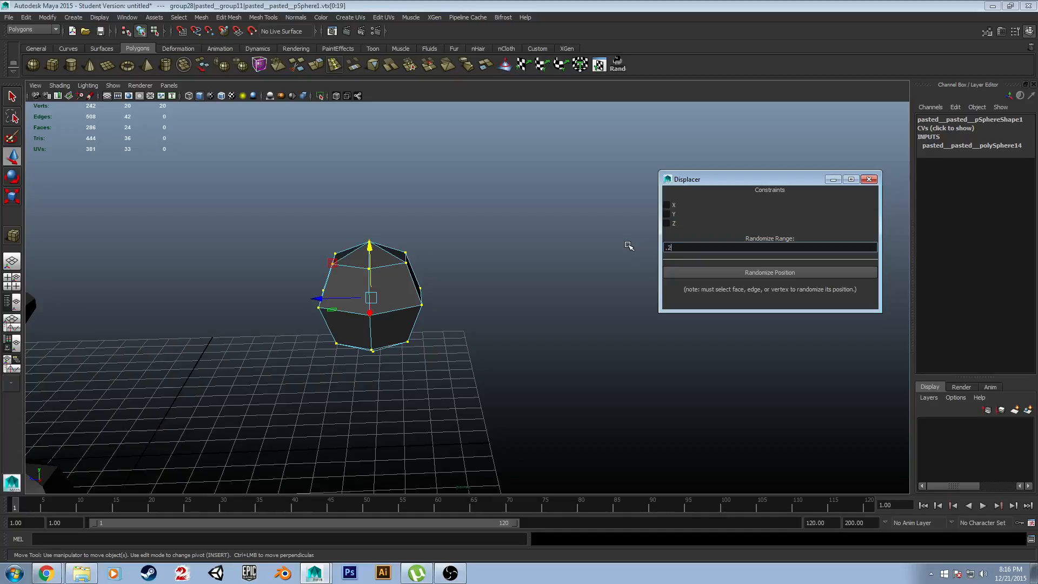
key(Return)
click(705, 275)
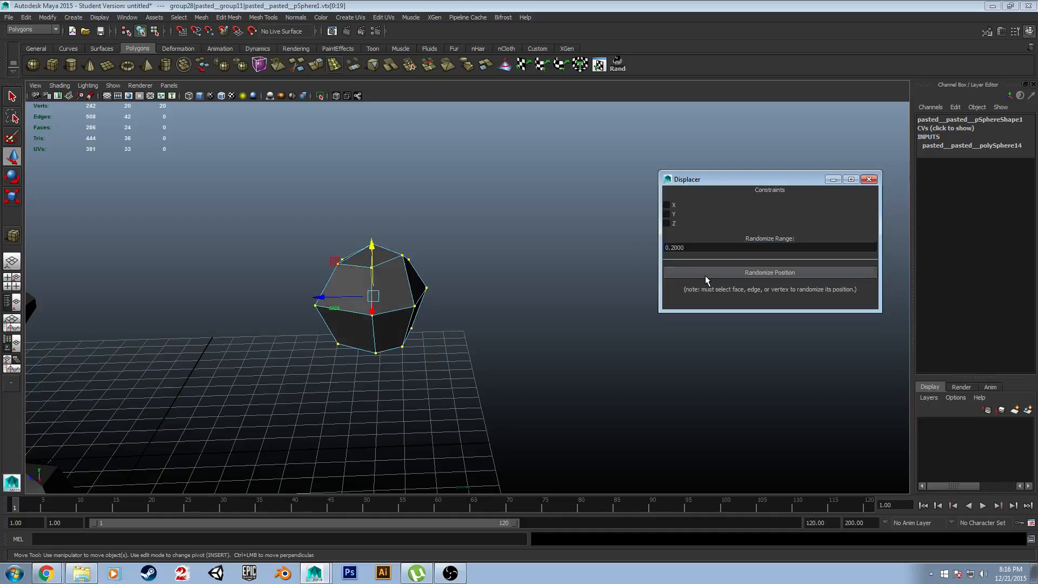
Step: Apply the random displacement to the selected vertices twice more and inspect the deformed sphere from several angles
alt+drag(619, 292, 396, 270)
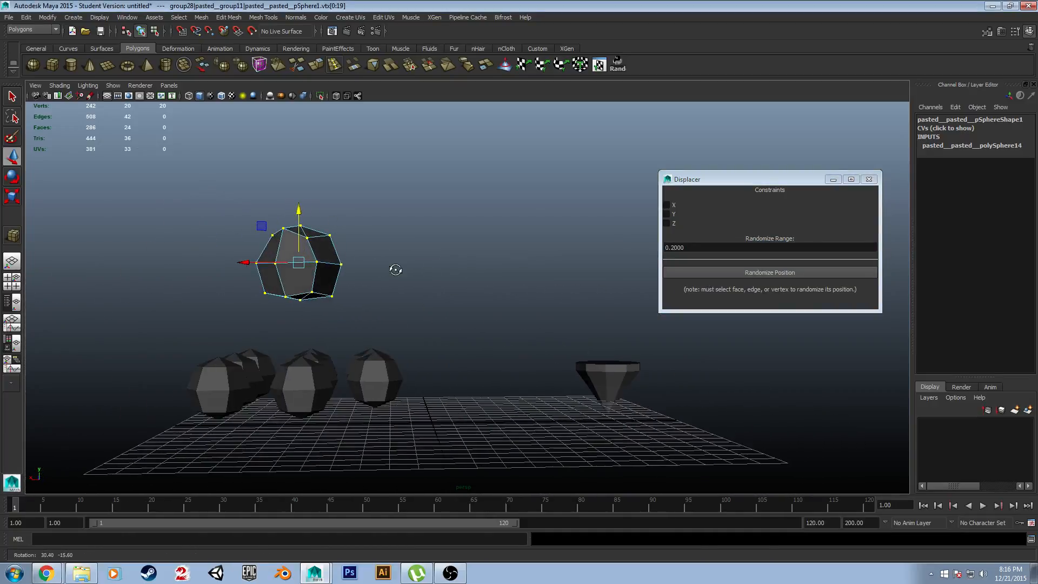
click(757, 272)
click(757, 273)
alt+drag(622, 276, 492, 285)
scroll(491, 285, up, 3)
alt+middle_drag(459, 248, 511, 356)
scroll(511, 356, up, 2)
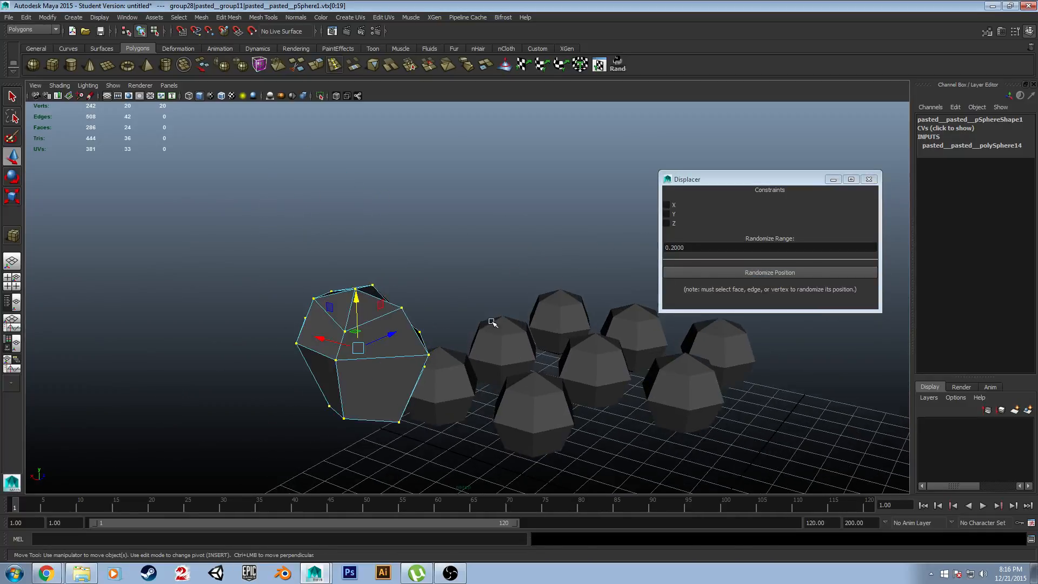
alt+drag(492, 322, 582, 285)
scroll(582, 285, down, 1)
alt+middle_drag(582, 285, 487, 285)
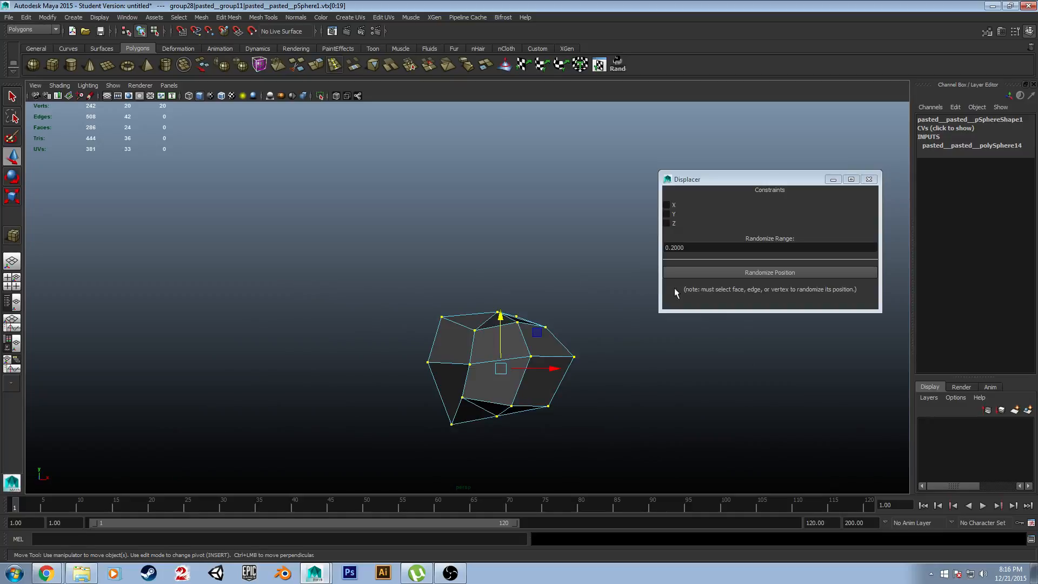
Step: Randomize the vertex positions another two times with the 0.2 range, checking the irregular shape from different sides
click(703, 275)
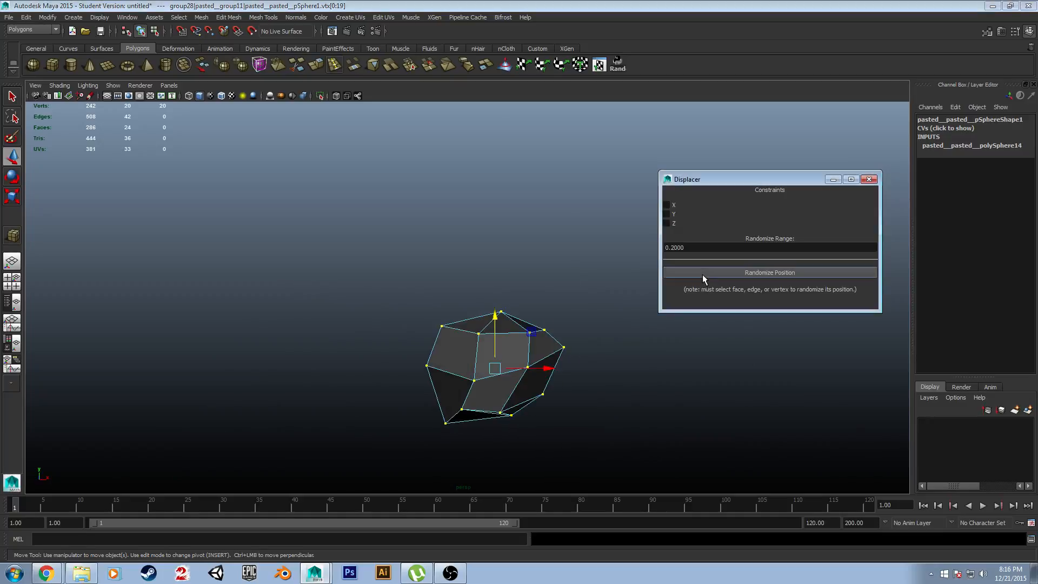
alt+drag(615, 324, 461, 339)
alt+drag(599, 287, 520, 284)
click(678, 272)
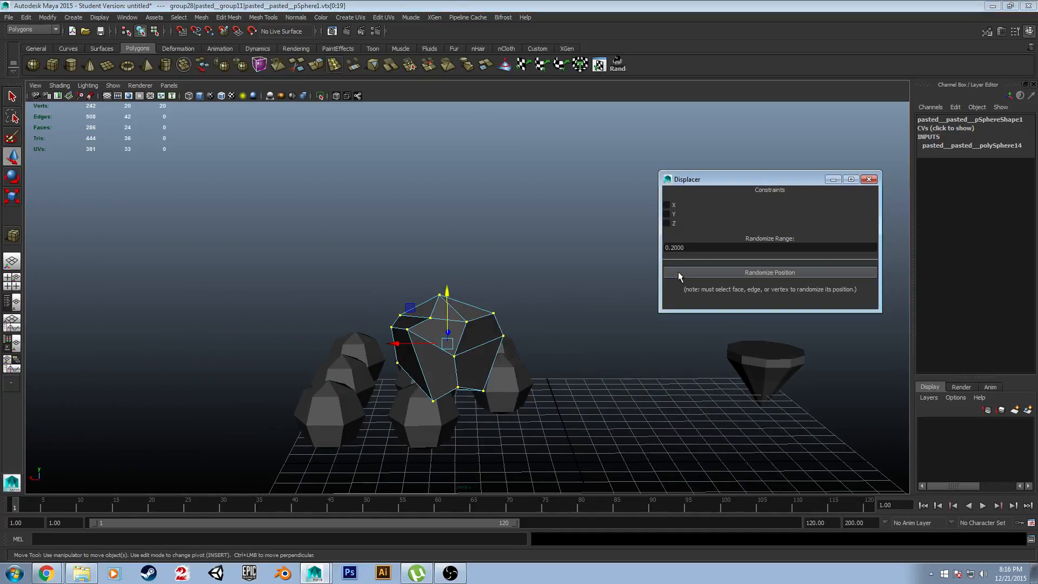
alt+drag(410, 294, 131, 357)
alt+middle_drag(131, 357, 430, 282)
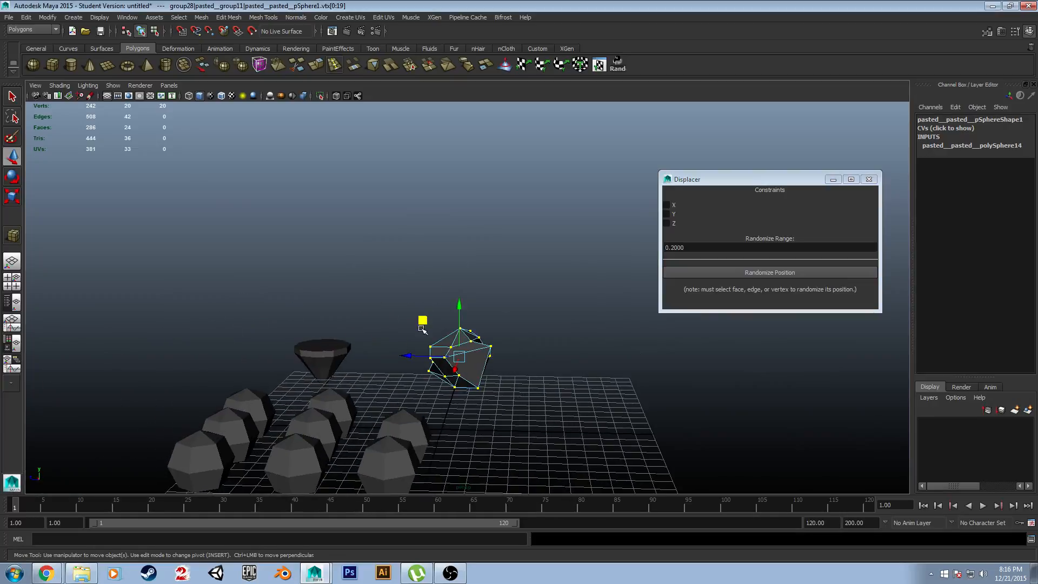
Step: Return to object mode and move the deformed sphere into the open spot at the end of the sphere rows
click(424, 334)
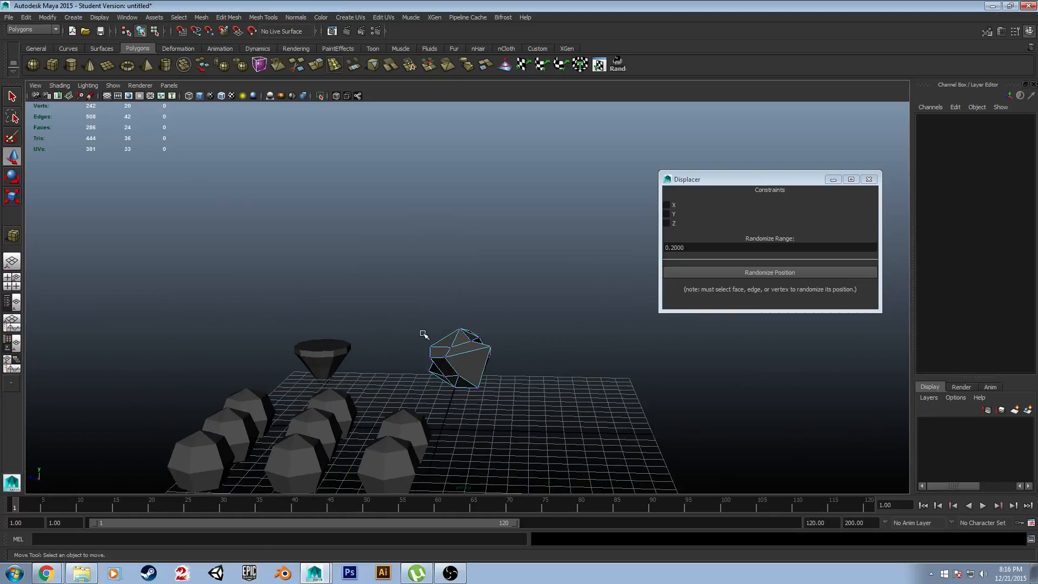
alt+drag(505, 323, 489, 343)
click(488, 344)
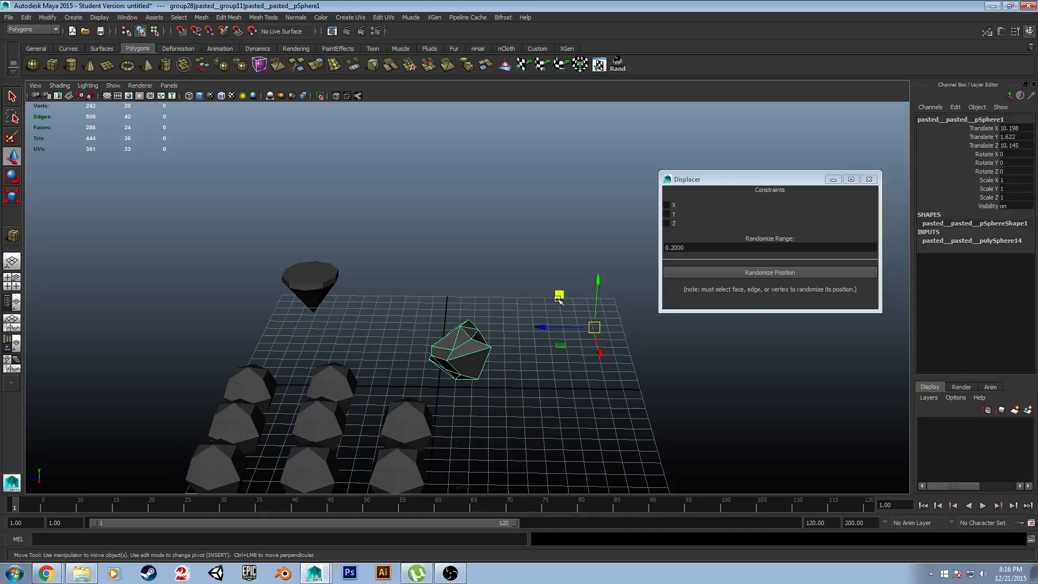
drag(559, 301, 498, 319)
alt+drag(498, 319, 501, 382)
alt+drag(525, 329, 477, 357)
Step: Move the undeformed sphere beside it out onto the open grid, to about Translate X 9.64 and Translate Z 3.08
click(453, 361)
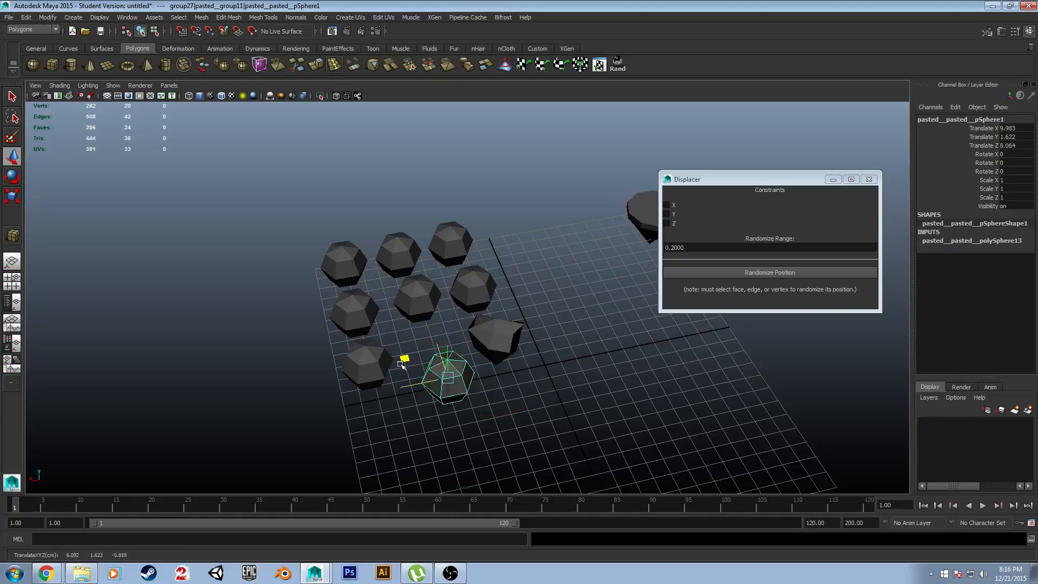
drag(401, 364, 427, 426)
alt+middle_drag(558, 418, 519, 339)
scroll(518, 337, up, 3)
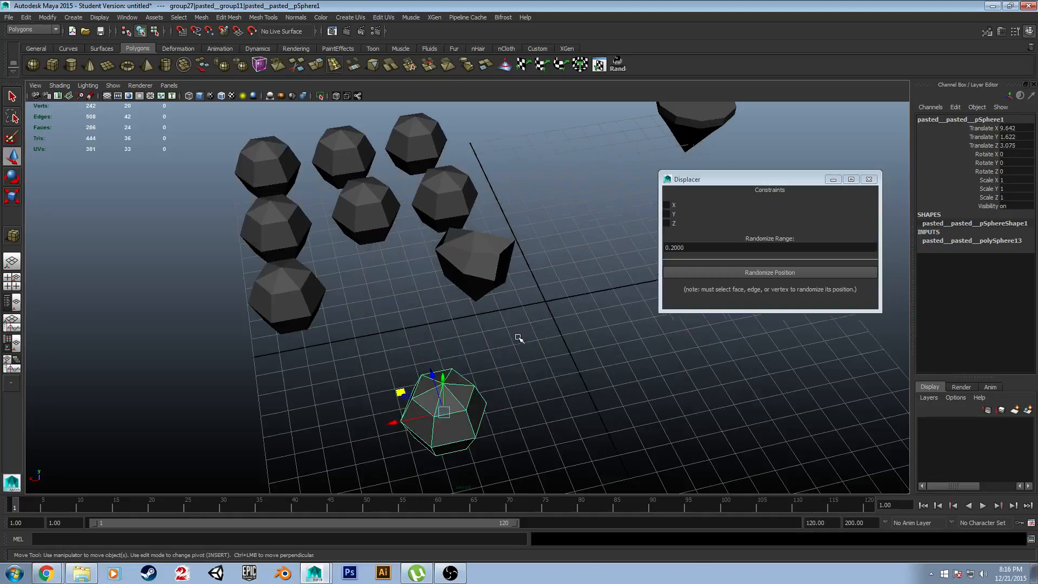
alt+drag(519, 340, 579, 260)
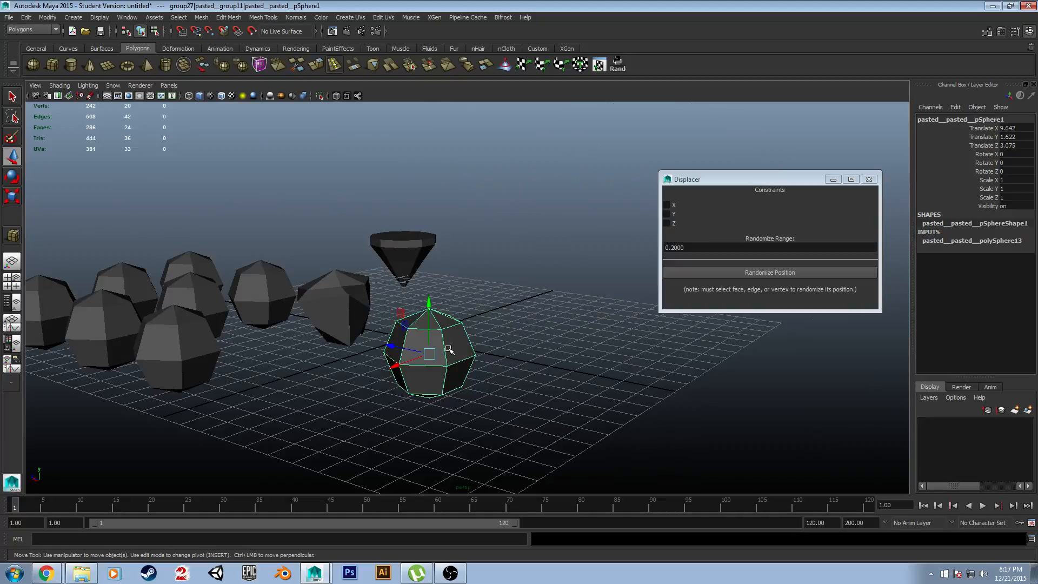
Step: Select all vertices of the separated sphere and randomize their positions twice with the 0.2 range
key(F8)
drag(335, 277, 554, 417)
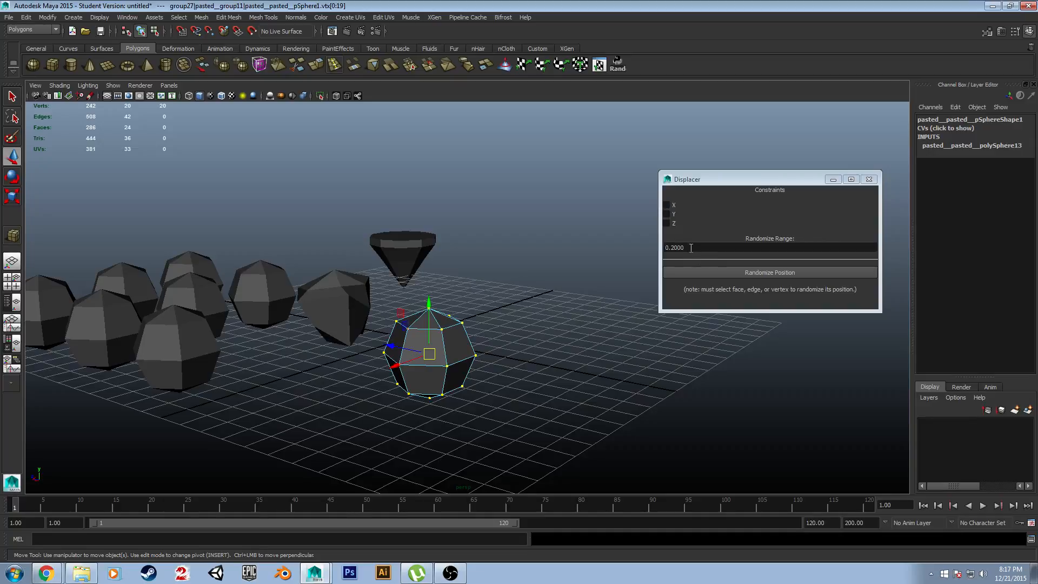
click(770, 272)
alt+drag(640, 302, 517, 292)
click(695, 271)
mouse_move(579, 354)
alt+mouse_down()
mouse_move(560, 362)
mouse_move(573, 357)
alt+mouse_up()
key(ctrl+c)
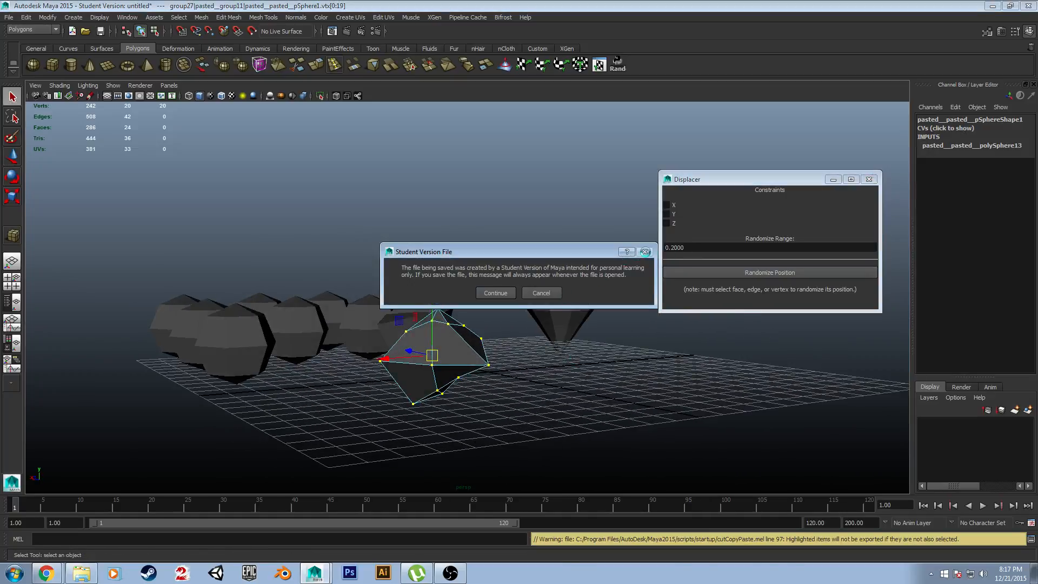
click(542, 293)
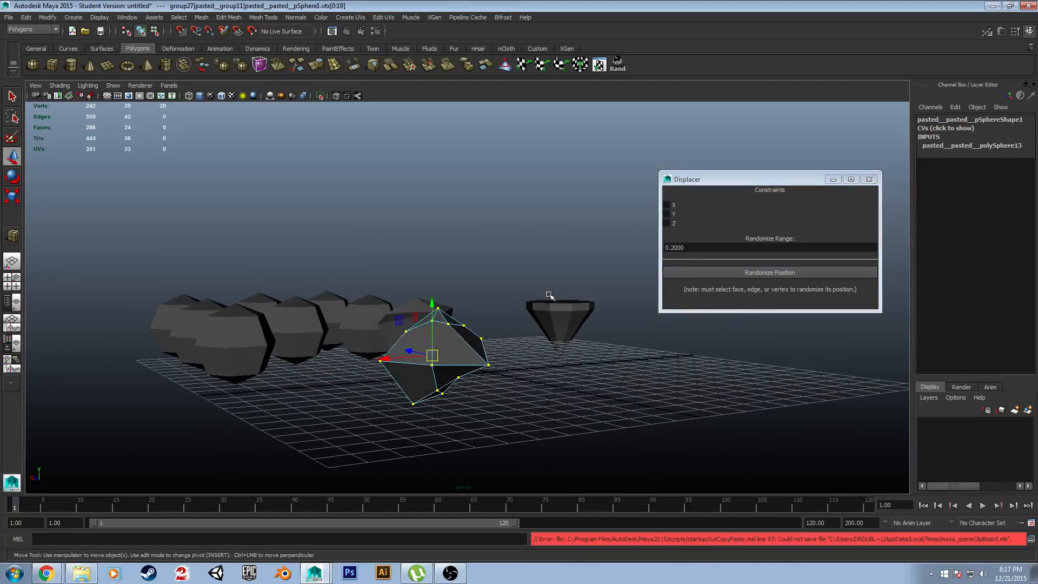
key(w)
key(ctrl+z)
Step: Move the selected vertices back into the sphere rows, beside the first deformed sphere, and clear the selection
alt+drag(535, 319, 669, 304)
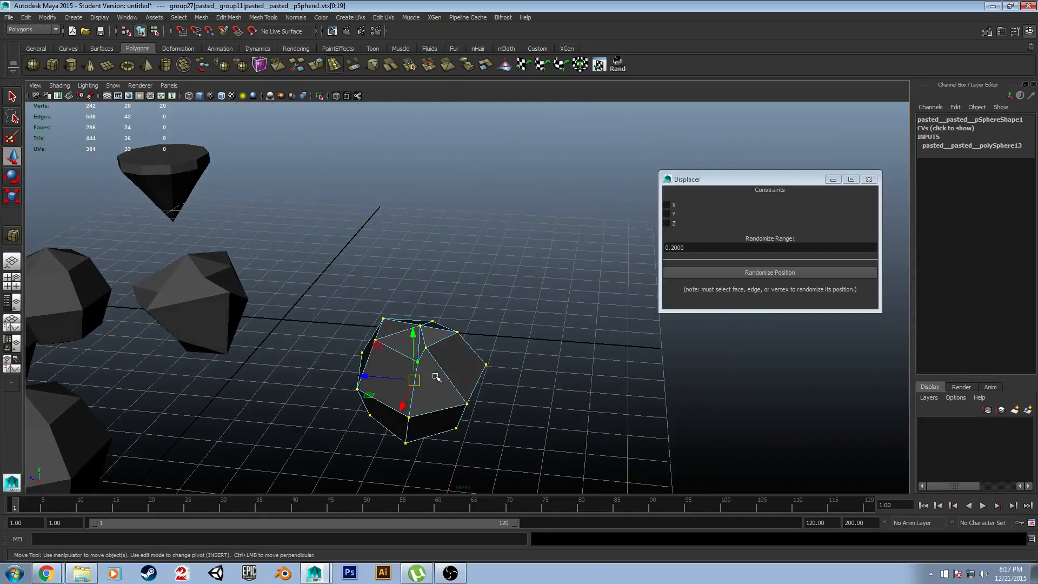
drag(370, 395, 74, 377)
click(324, 374)
scroll(328, 371, down, 4)
alt+drag(323, 368, 333, 374)
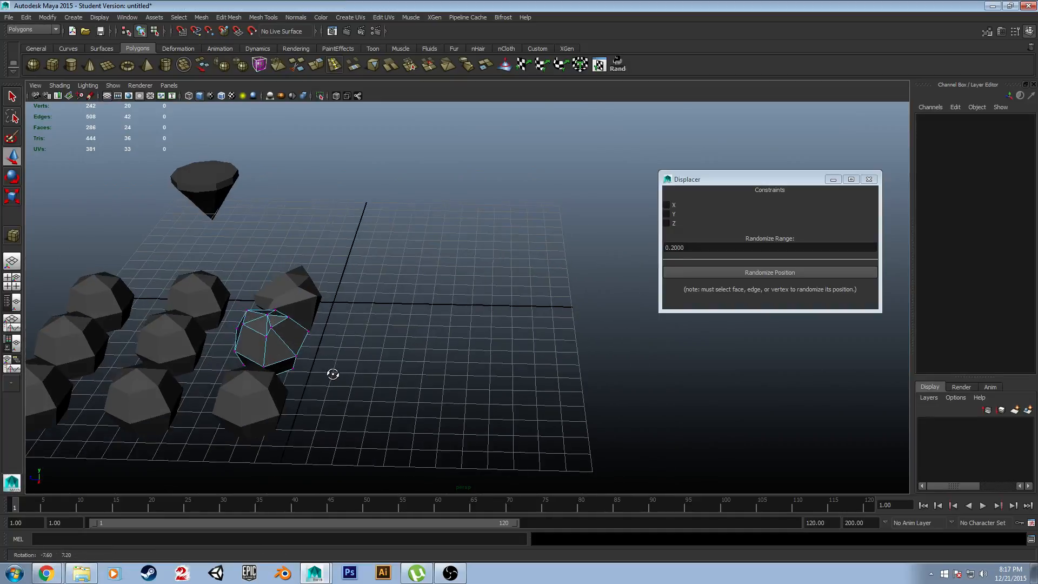
alt+middle_drag(332, 373, 431, 316)
Step: Select an undeformed sphere and each of the two deformed ones in turn to compare their shapes
click(374, 366)
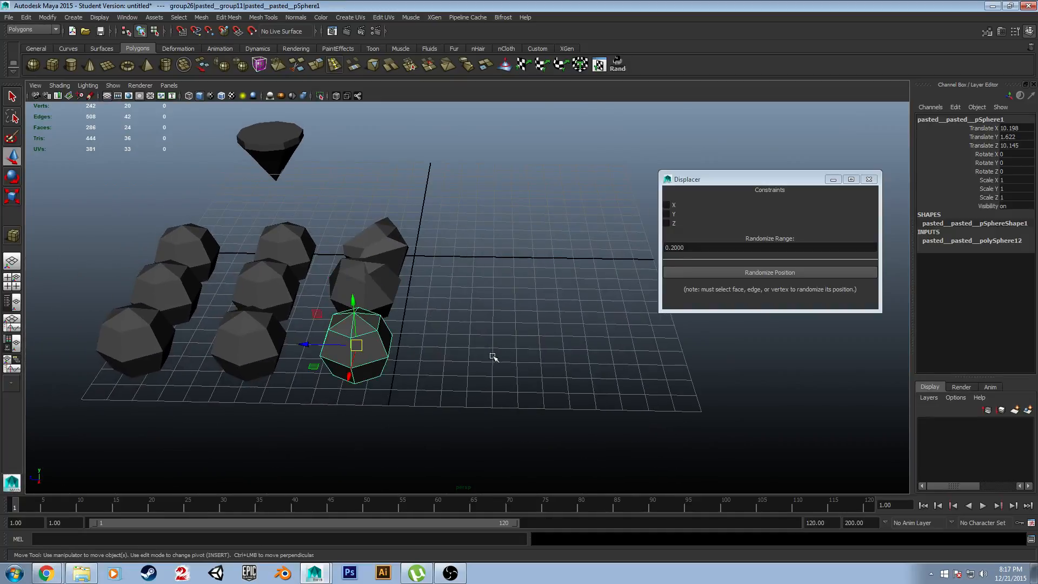
alt+drag(492, 359, 455, 341)
click(425, 236)
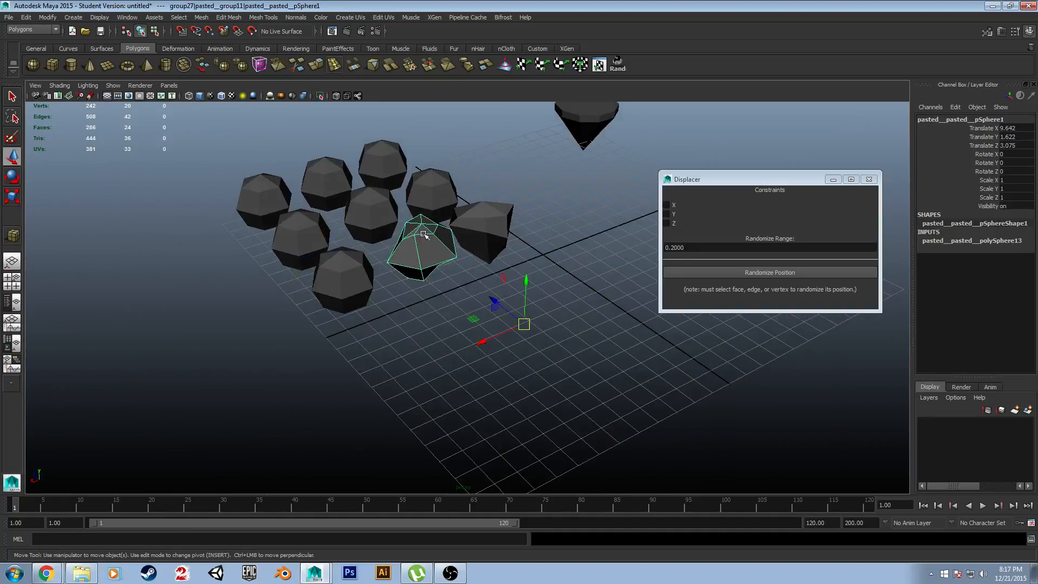
click(487, 223)
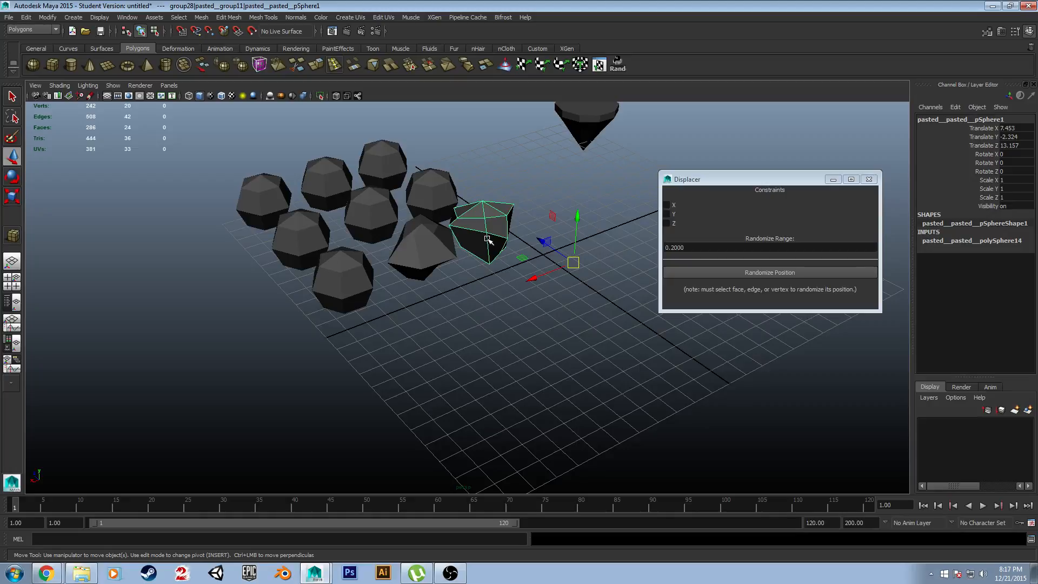
alt+drag(488, 239, 424, 292)
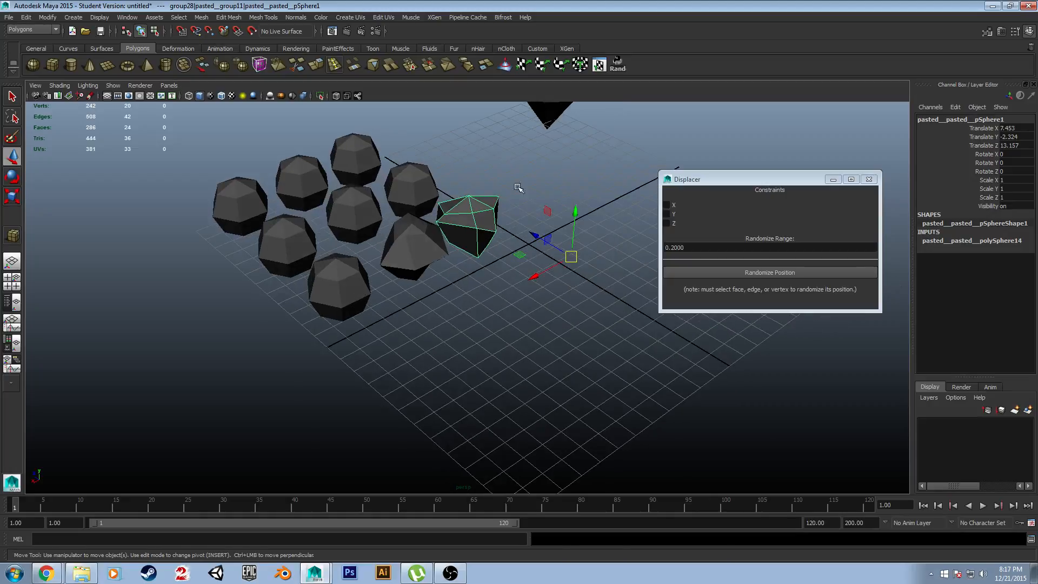
Step: Move the Displacer window aside and select several undeformed spheres one at a time to examine the identical copies
drag(681, 182, 706, 137)
click(371, 233)
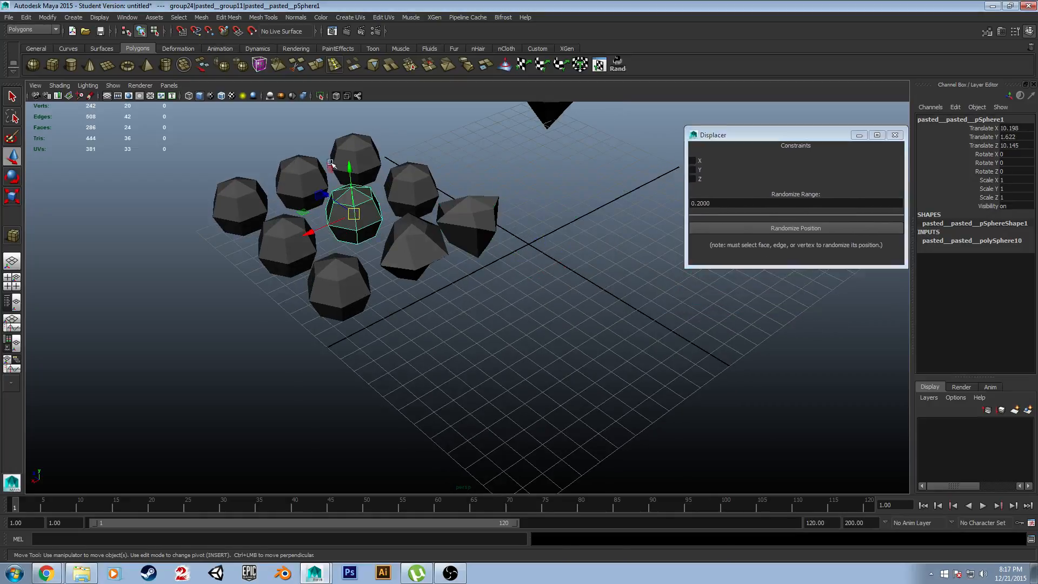
click(281, 186)
click(241, 203)
click(270, 234)
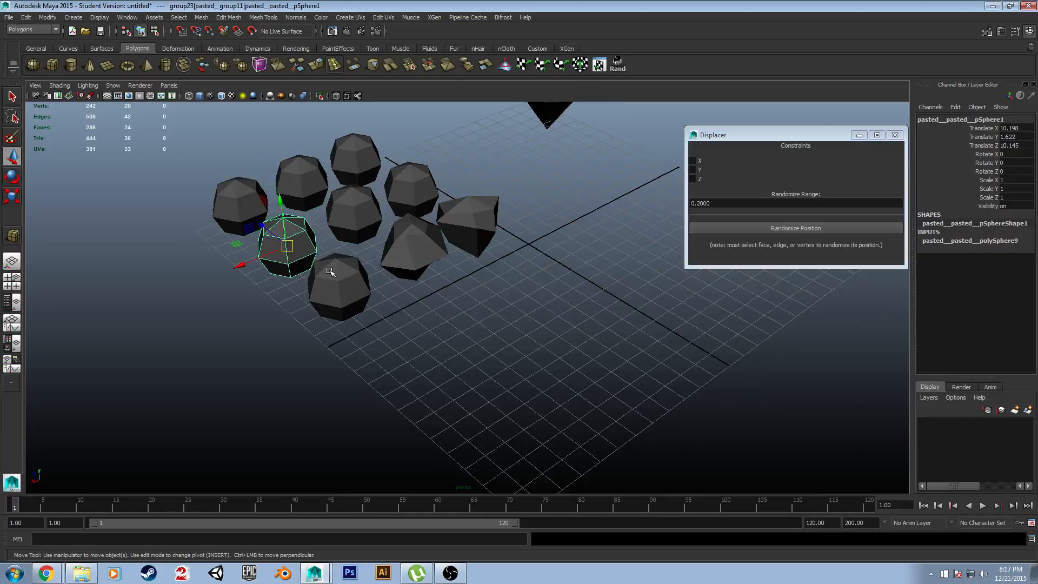
click(332, 272)
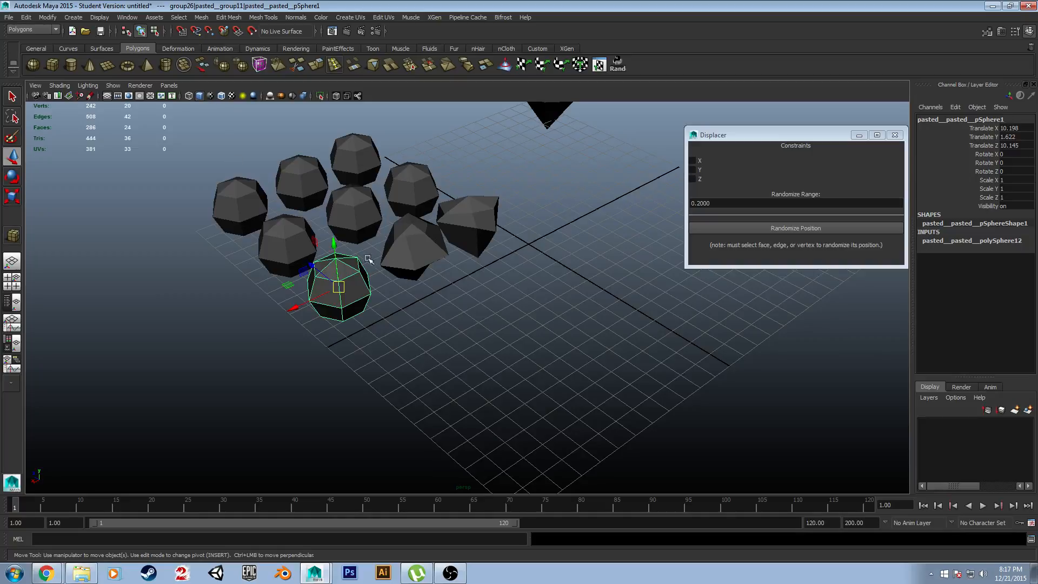
click(353, 228)
click(291, 231)
click(239, 208)
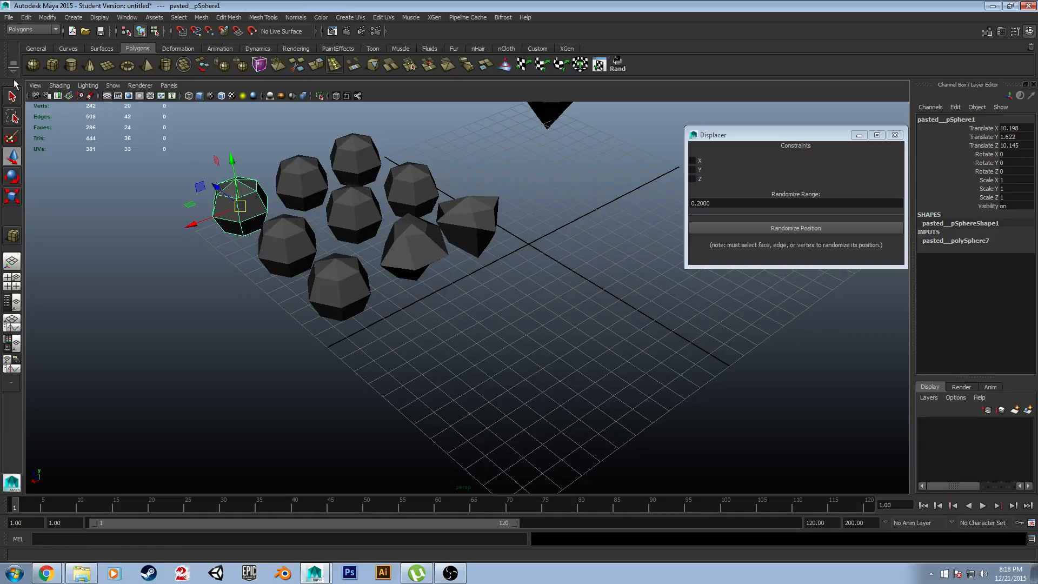
Step: Create a polygon cube standing on the grid in front of the spheres
click(53, 67)
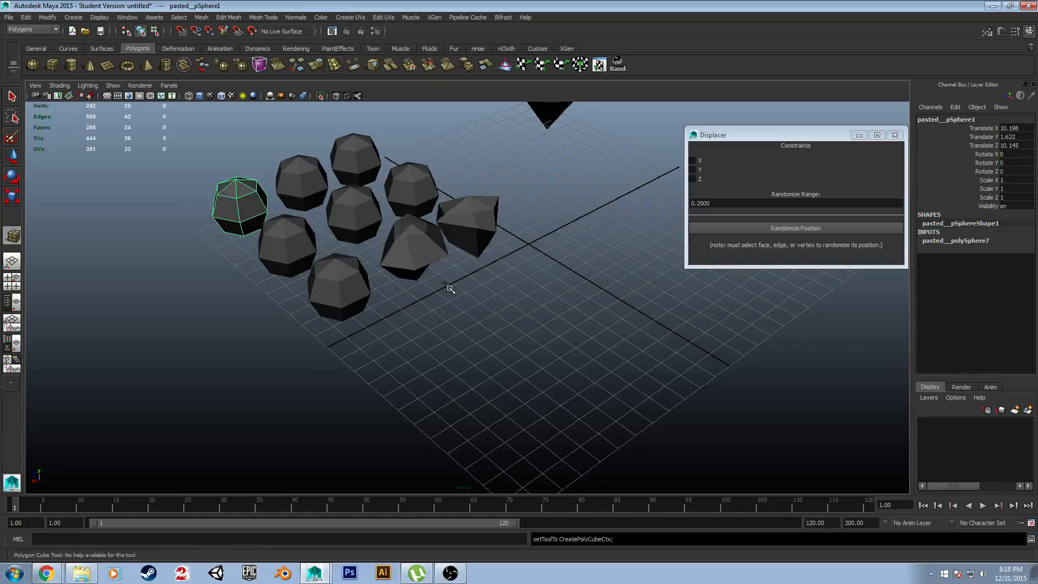
drag(504, 317, 515, 382)
drag(525, 341, 527, 316)
alt+drag(628, 352, 635, 336)
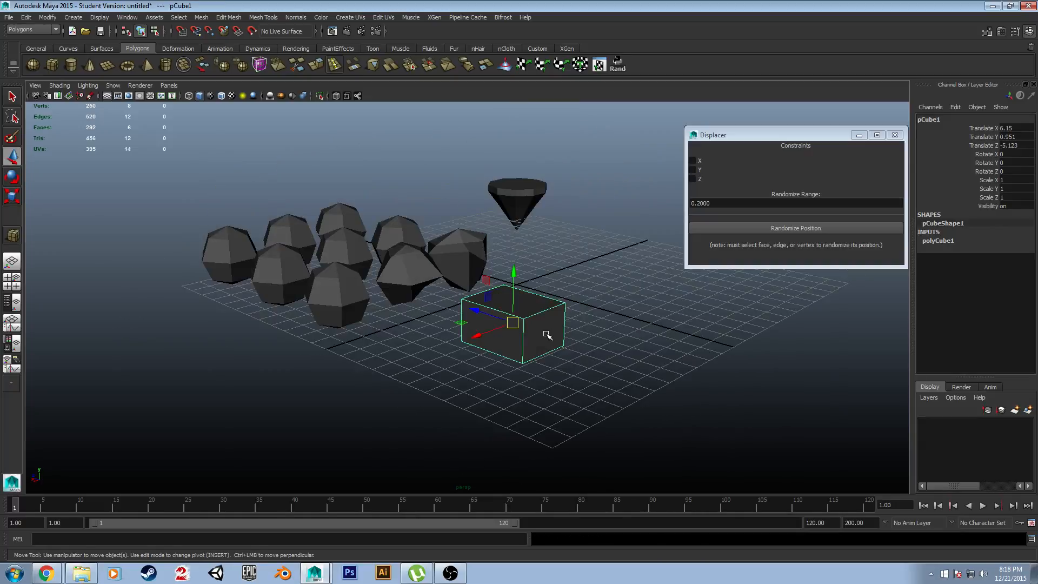
Step: Select all vertices of the new cube and randomize their positions five times with the 0.2 range
click(609, 355)
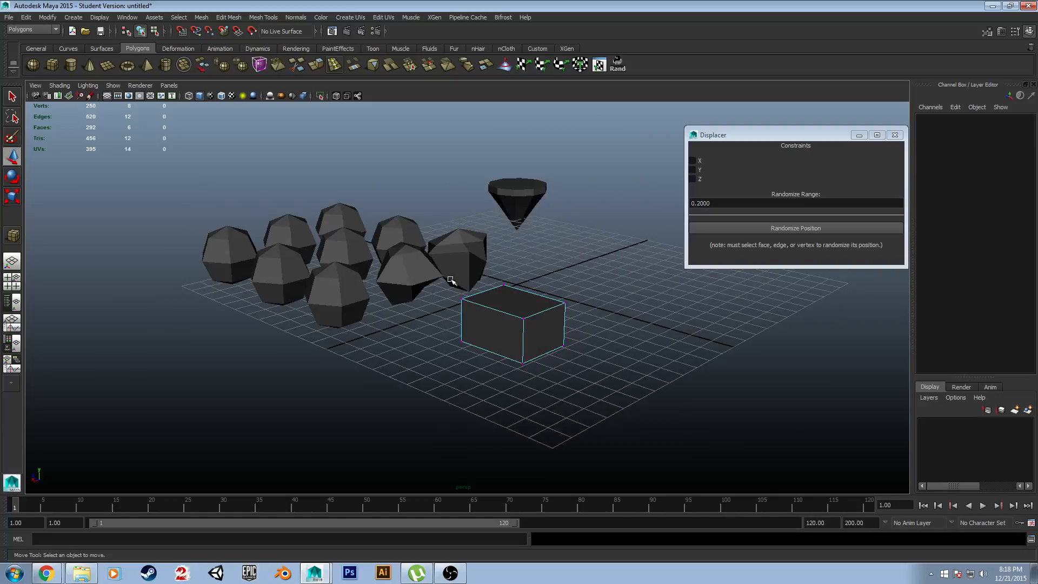
drag(455, 278, 627, 406)
click(738, 231)
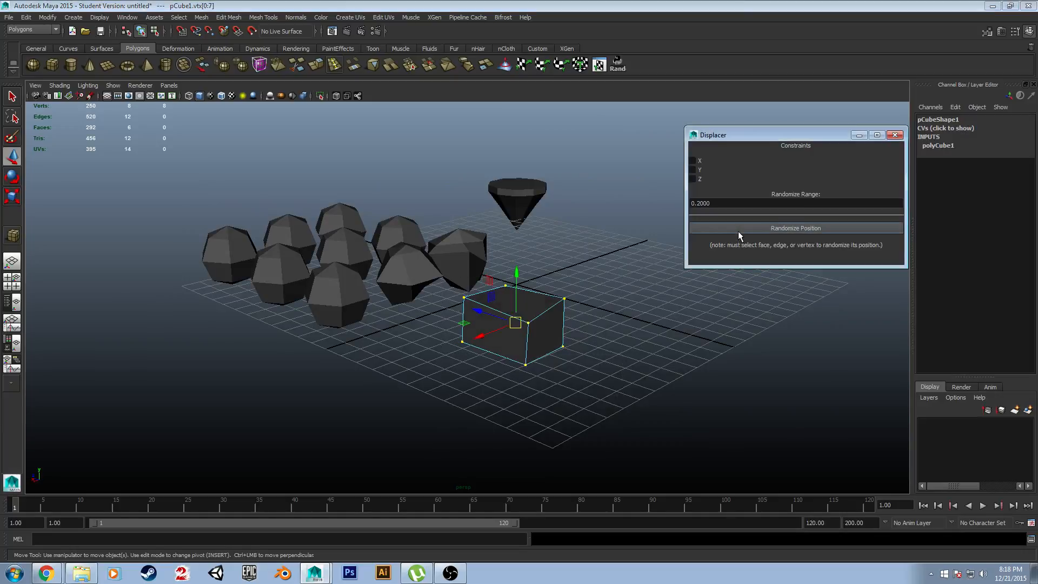
click(738, 231)
click(738, 231)
click(738, 231)
click(739, 232)
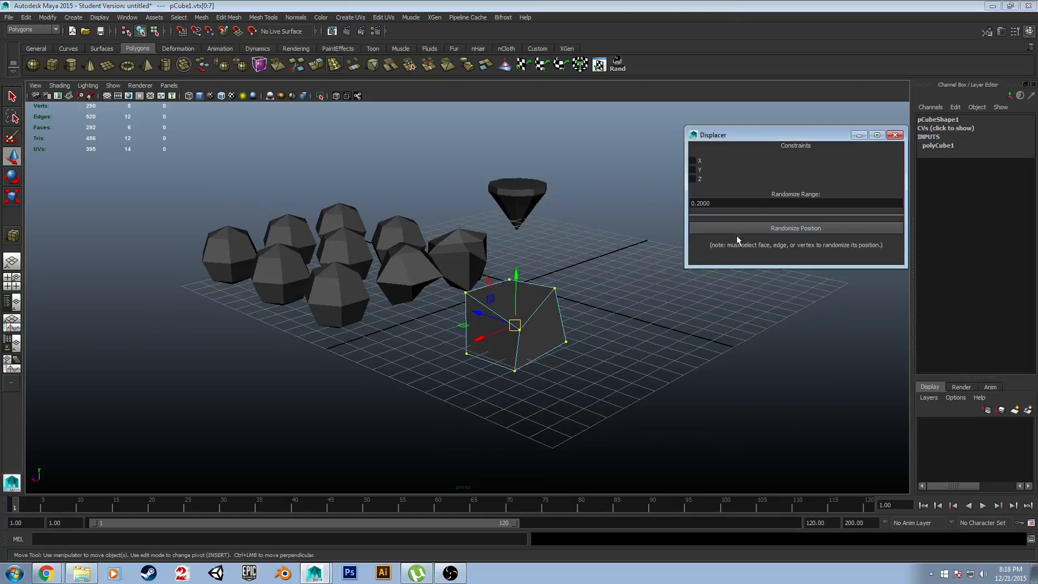
Step: Inspect the distorted cube from the side, selecting two vertices along one of its vertical edges
alt+drag(696, 312, 577, 331)
click(444, 326)
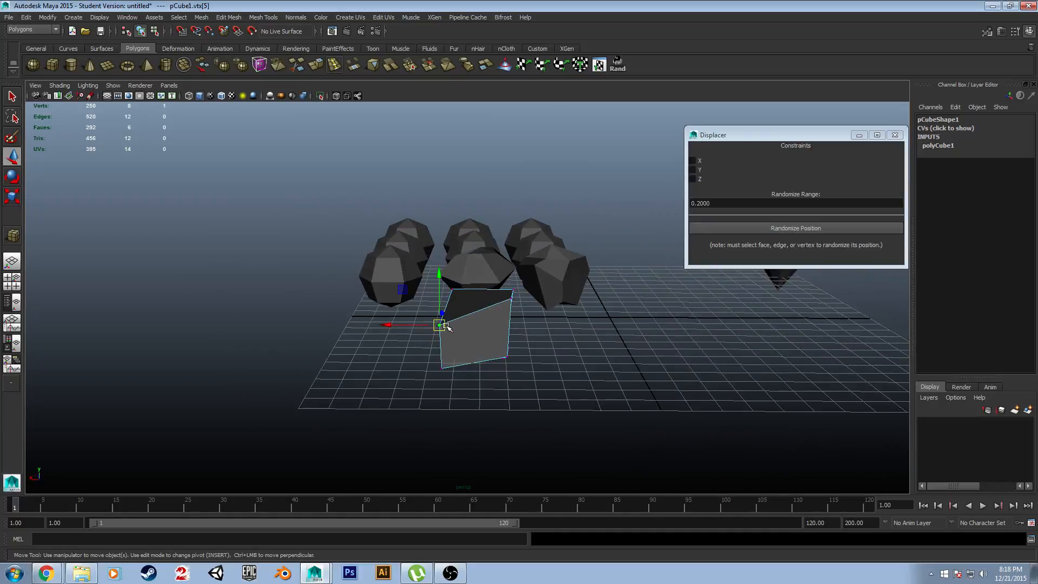
shift+click(447, 366)
alt+drag(422, 355, 497, 312)
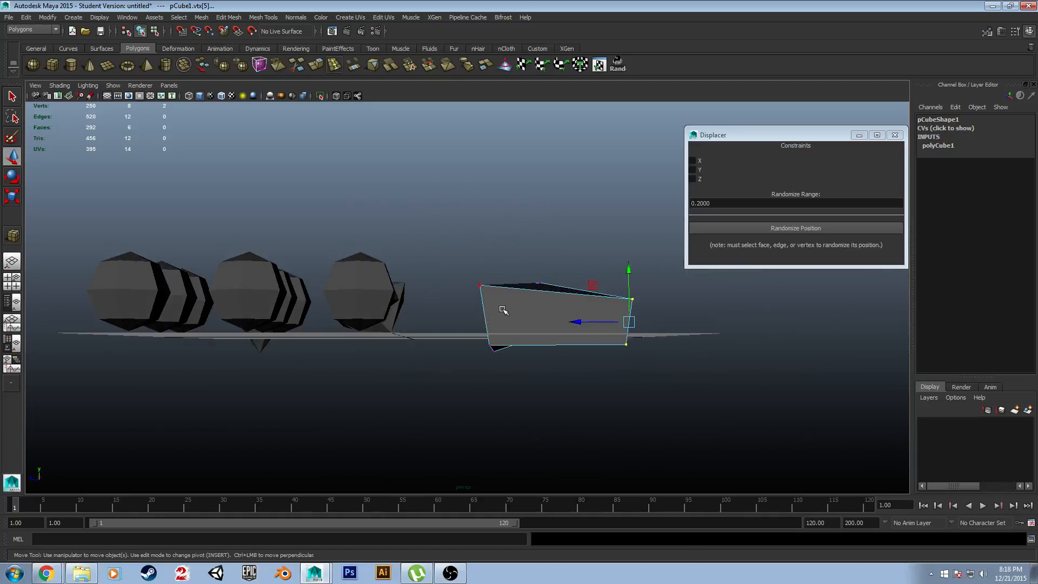
Step: Scale the distorted cube down uniformly to a small stone and move it beside the deformed spheres
key(F8)
drag(438, 250, 643, 401)
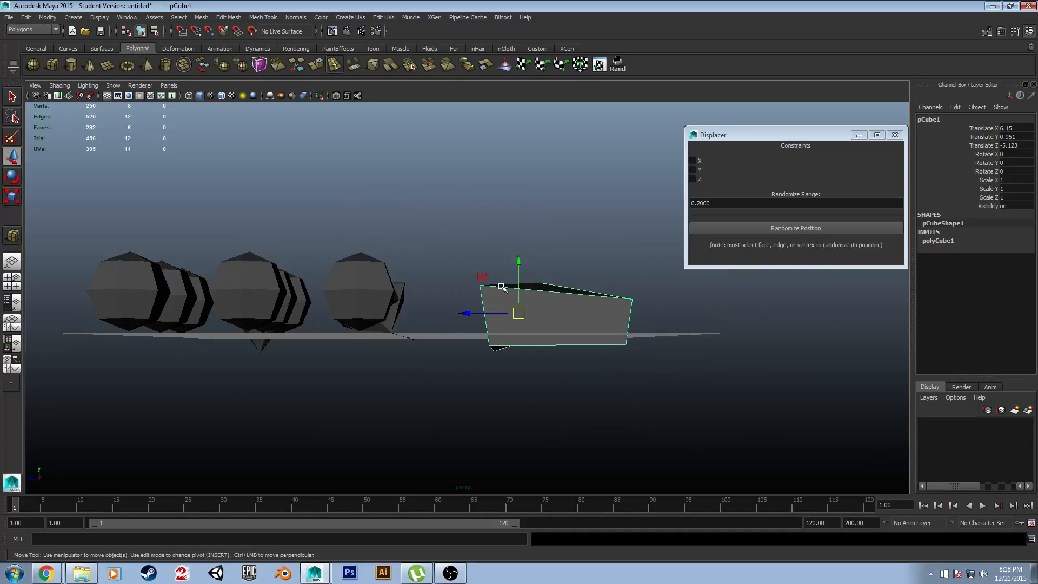
key(r)
drag(519, 314, 457, 249)
click(613, 384)
alt+drag(613, 384, 606, 356)
click(517, 357)
drag(515, 318, 372, 295)
key(w)
click(480, 331)
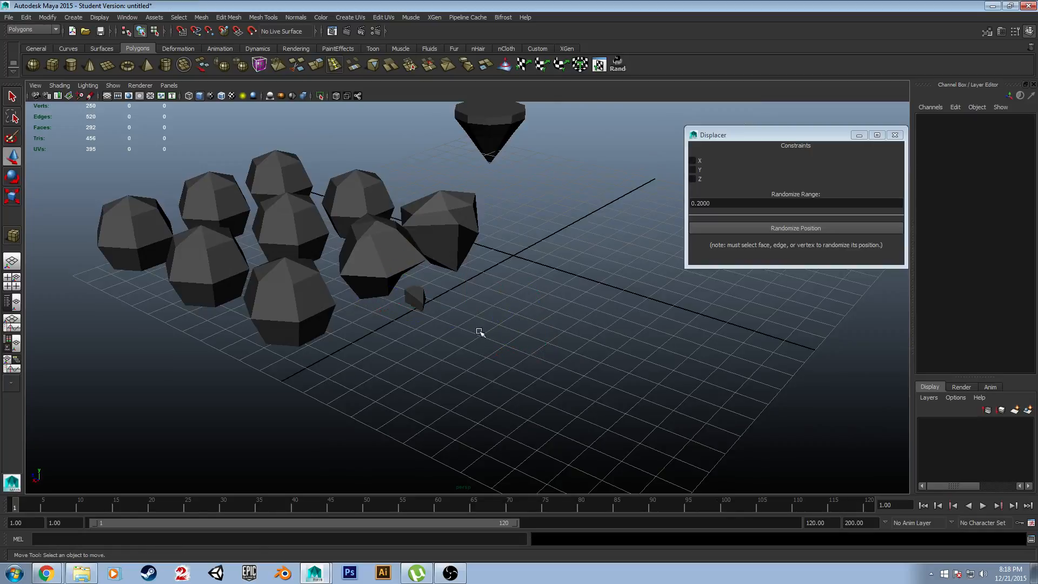
Step: Examine the small distorted cube next to the spheres from another angle
alt+drag(479, 331, 399, 315)
click(421, 301)
click(570, 327)
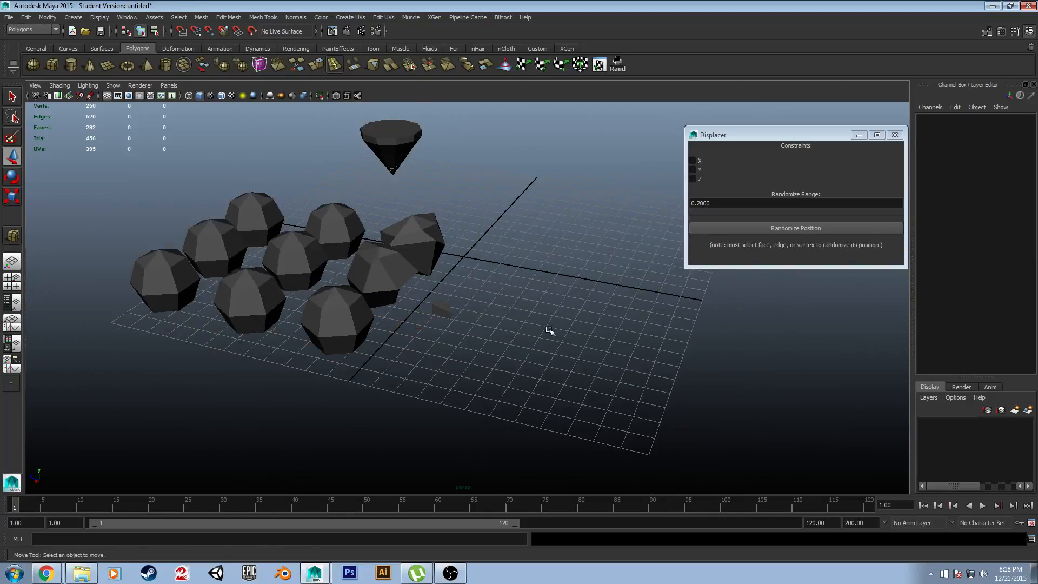
alt+drag(549, 330, 551, 324)
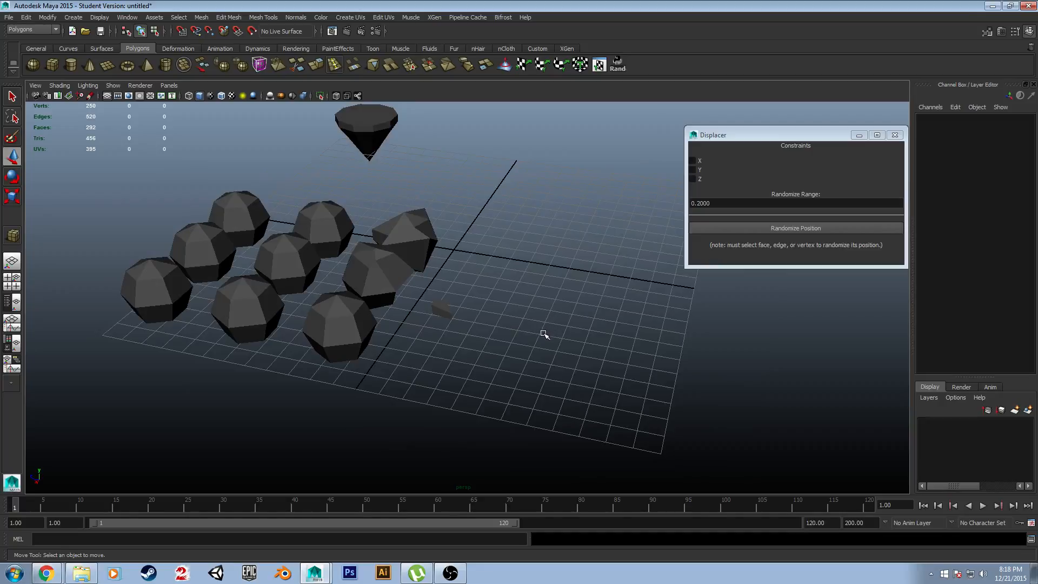
Step: Create a large polygon sphere with a radius of about 3.6 on the empty side of the grid
click(52, 65)
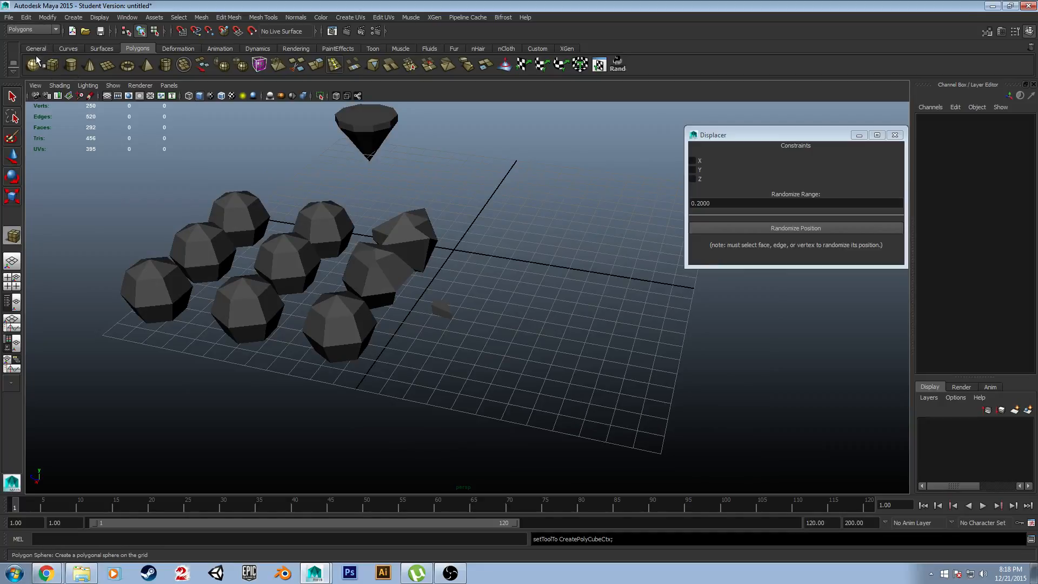
click(33, 65)
drag(528, 304, 607, 335)
key(w)
alt+middle_drag(620, 318, 579, 323)
drag(472, 333, 650, 257)
Step: Set the large sphere's Subdivisions Axis to 12 and Subdivisions Height to 8
click(926, 241)
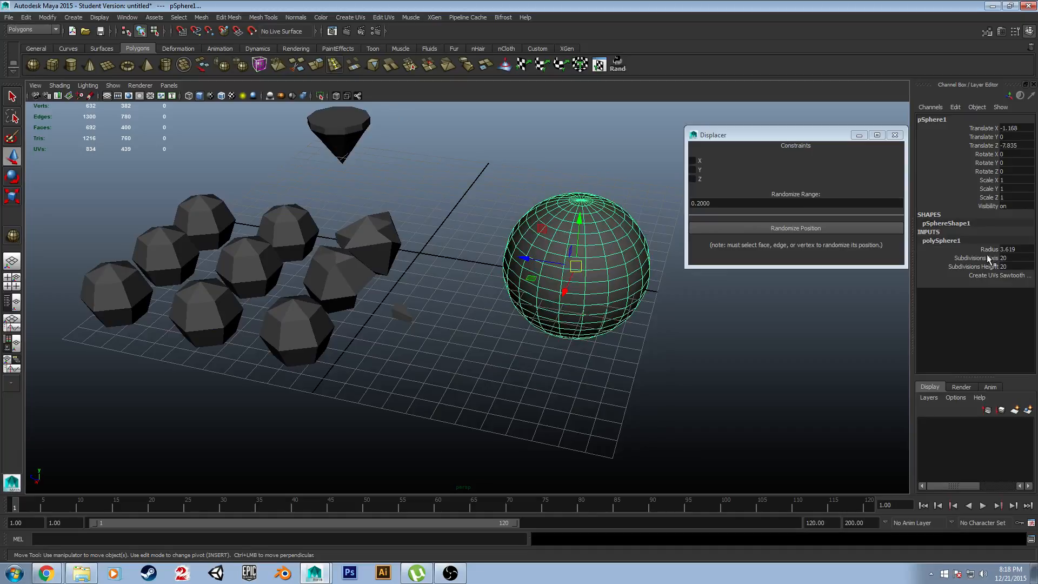
double_click(1004, 258)
key(Tab)
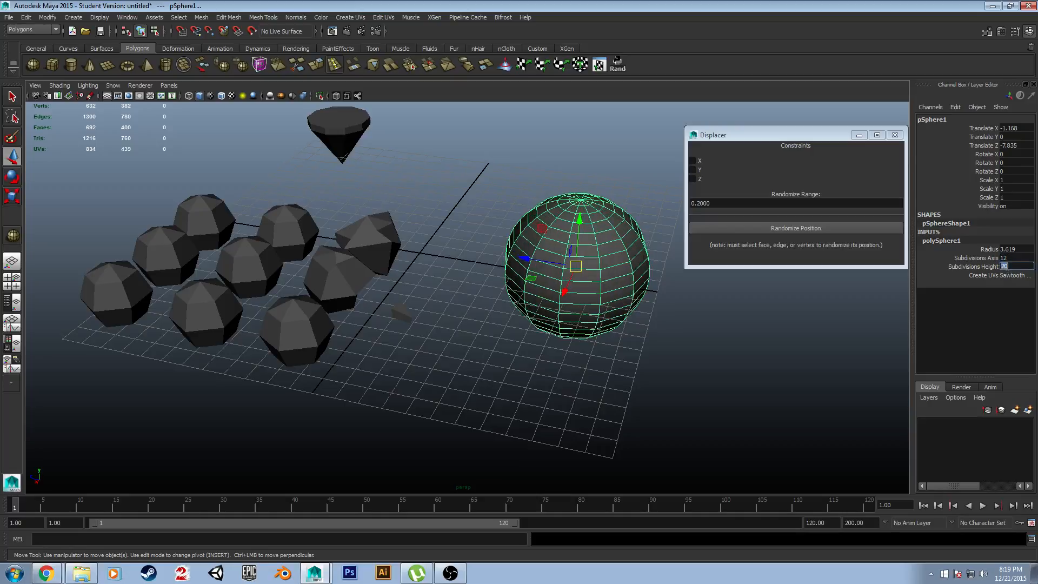
text(8)
key(Return)
click(629, 336)
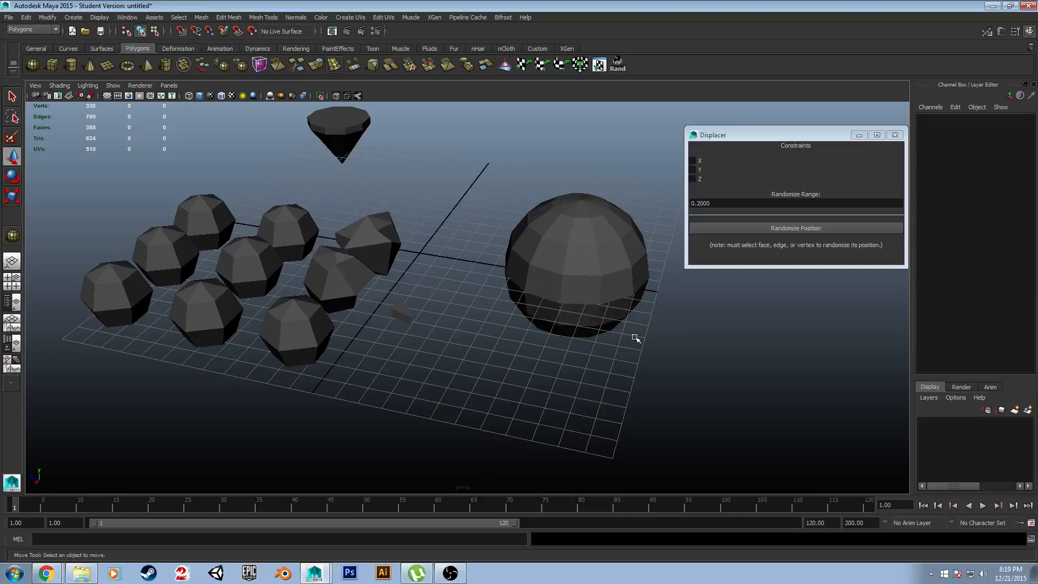
Step: Raise the large sphere above the grid to about Translate Y 6.85
alt+drag(629, 337, 640, 318)
click(567, 305)
drag(531, 254, 570, 187)
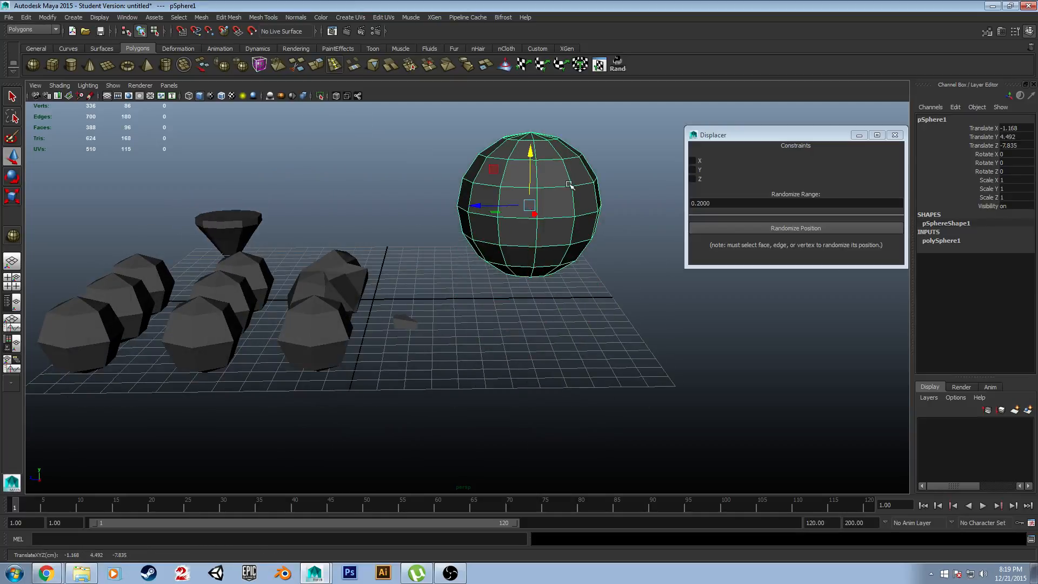
drag(531, 153, 532, 104)
scroll(598, 153, down, 2)
alt+middle_drag(598, 154, 554, 259)
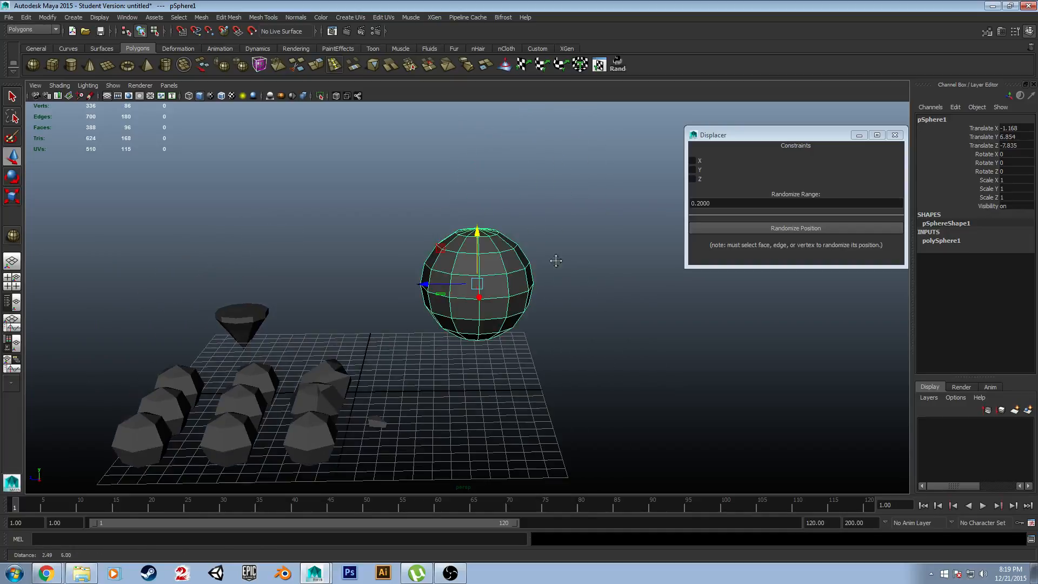
Step: Raise the large sphere to about Translate Y 9.69 and set the Displacer's Randomize Range to 0.6
drag(496, 241, 493, 179)
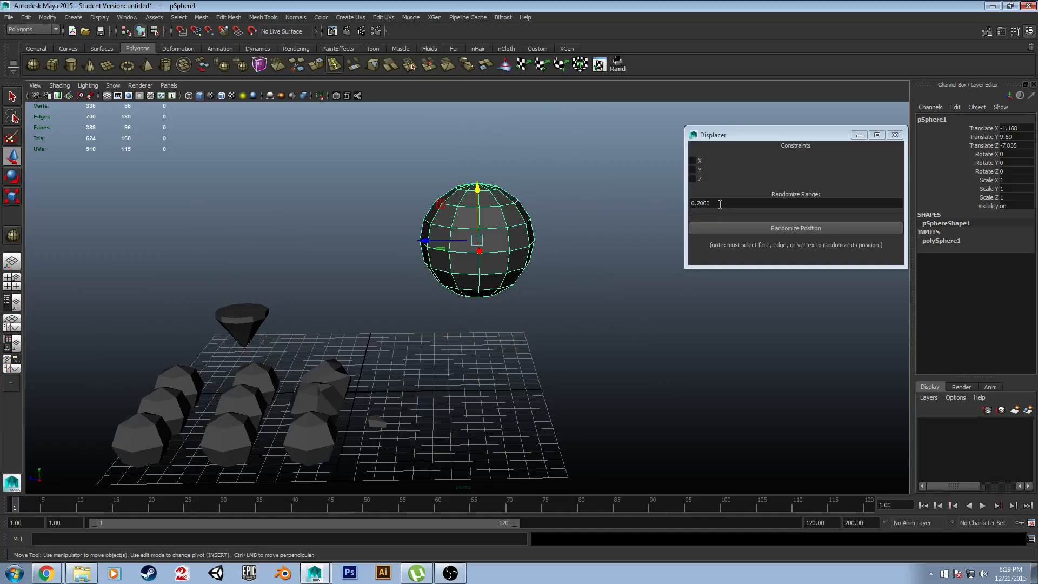
drag(720, 204, 668, 205)
text(.)
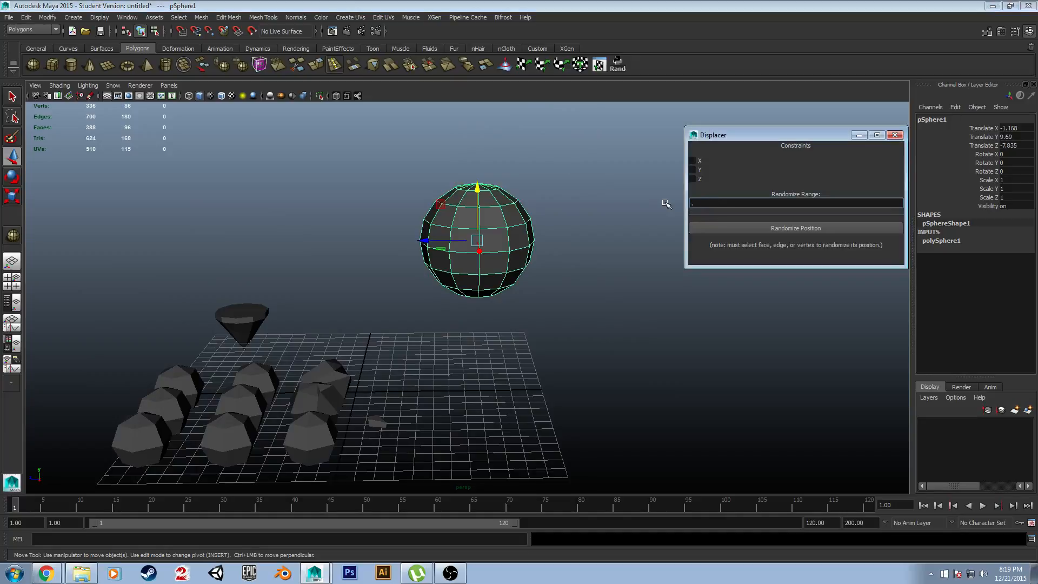
text(65)
key(BackSpace)
key(Return)
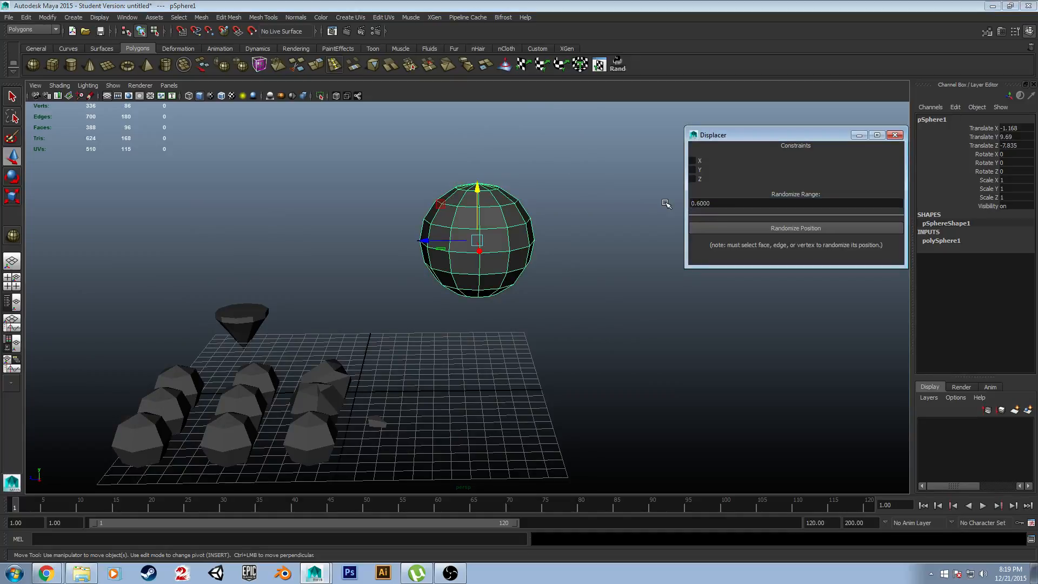
Step: Try randomizing the positions of all vertices on the large sphere, inspect the shape, and undo the randomization
right_click(502, 230)
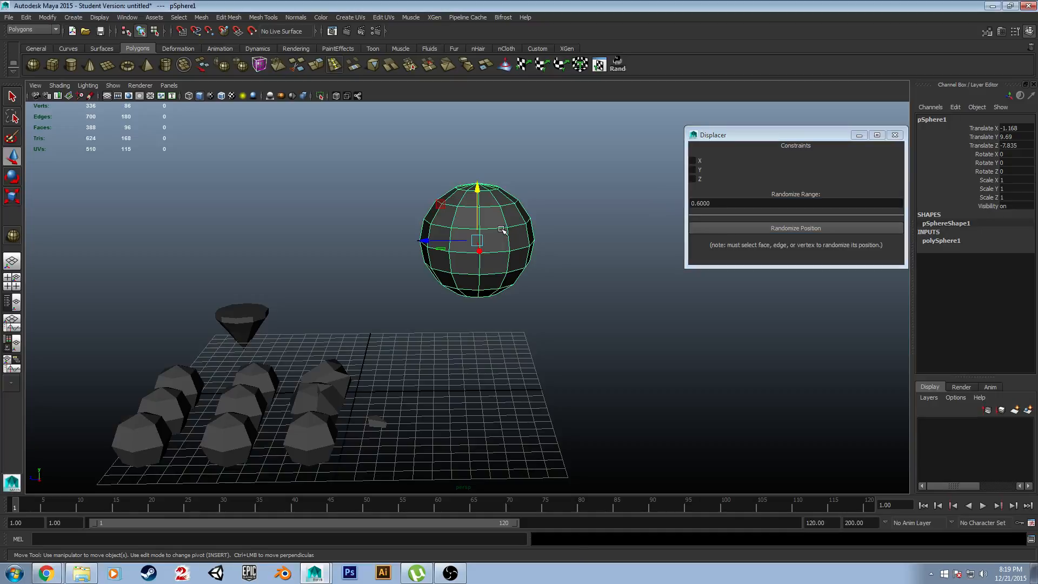
right_drag(498, 228, 459, 227)
drag(390, 146, 553, 336)
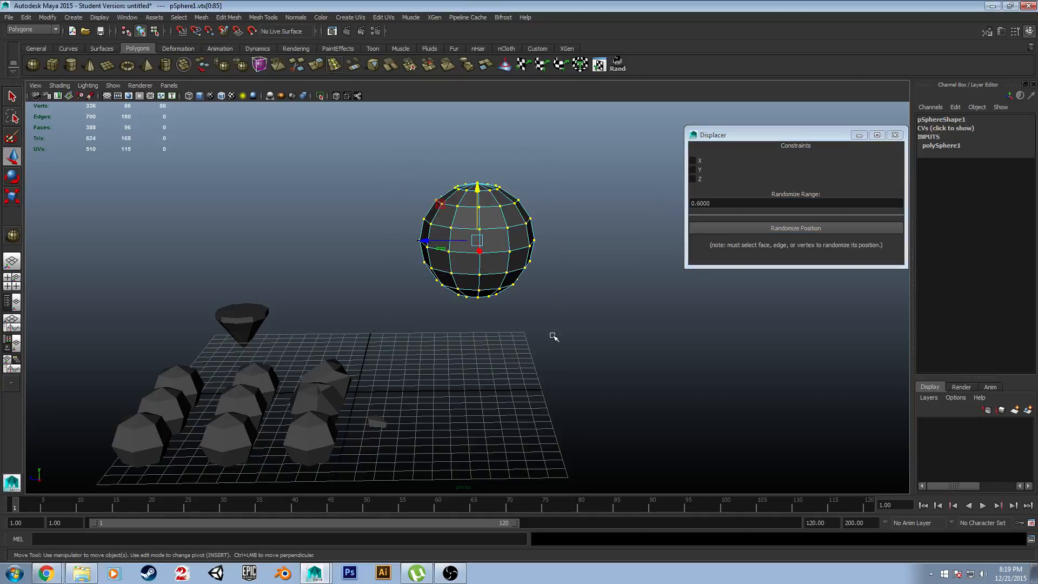
click(778, 226)
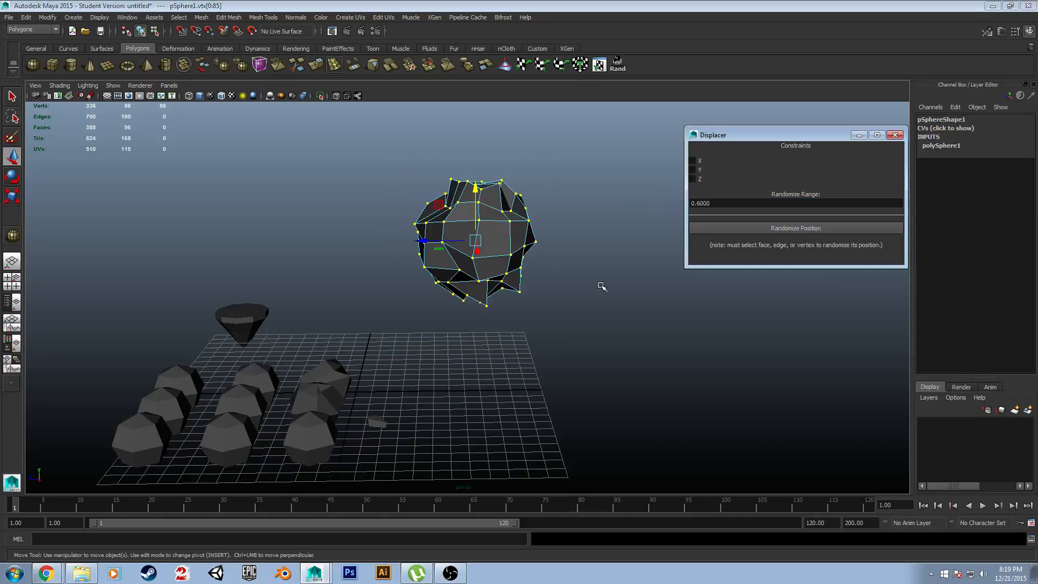
alt+drag(600, 288, 487, 276)
key(ctrl+z)
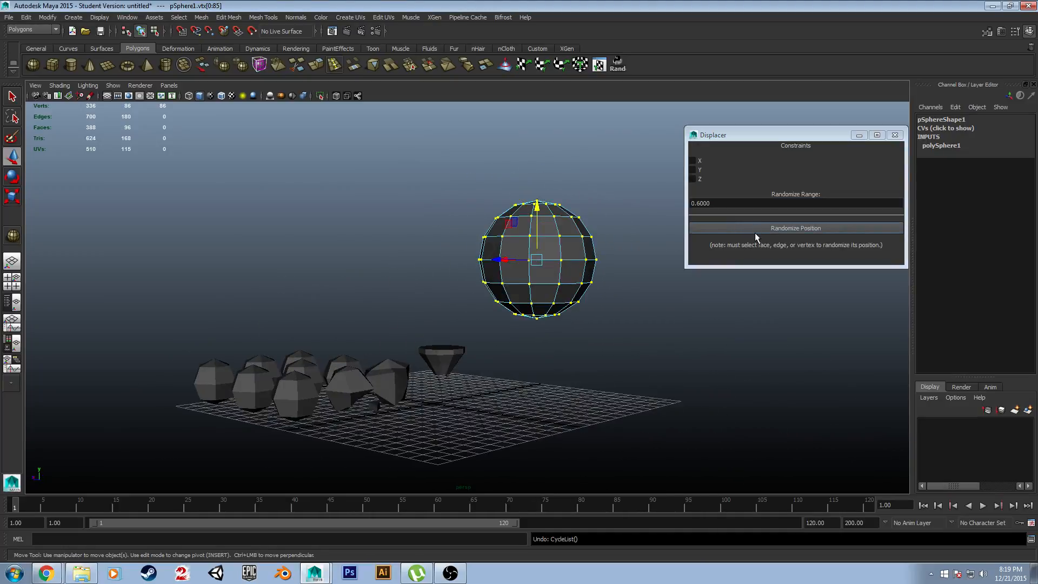
Step: Randomize all of the large sphere's vertices with the 0.6 range, return to object mode, and inspect the rock from several angles
click(755, 230)
click(644, 307)
alt+drag(643, 308, 604, 316)
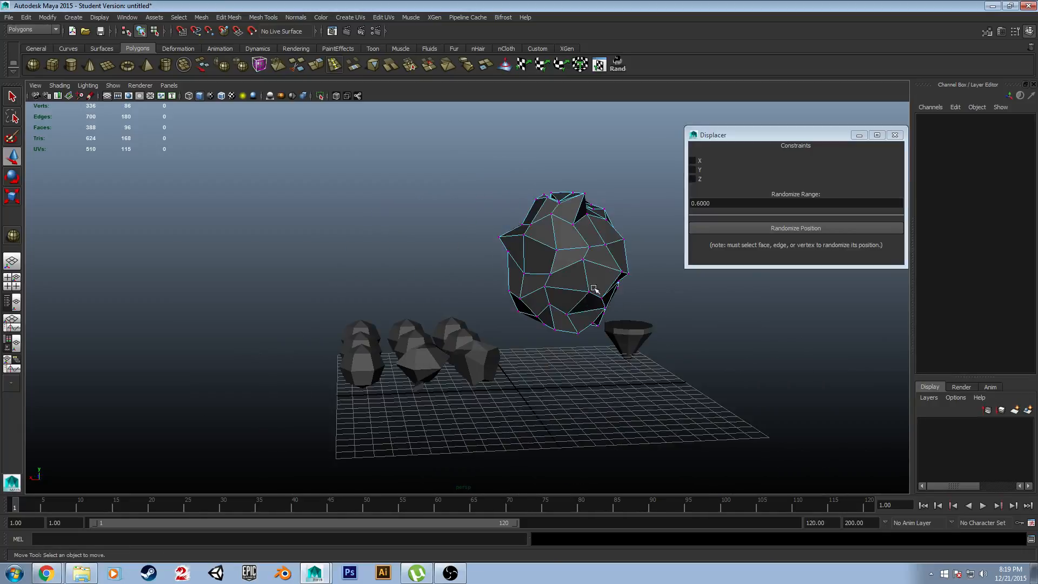
click(562, 264)
right_drag(591, 249, 592, 248)
click(592, 248)
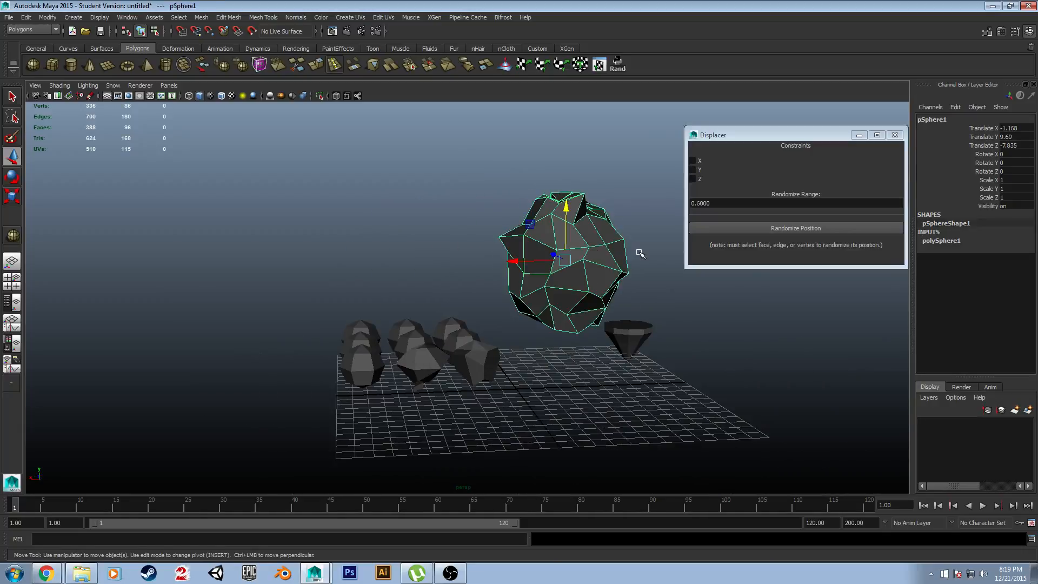
click(630, 182)
alt+drag(631, 182, 807, 278)
click(510, 328)
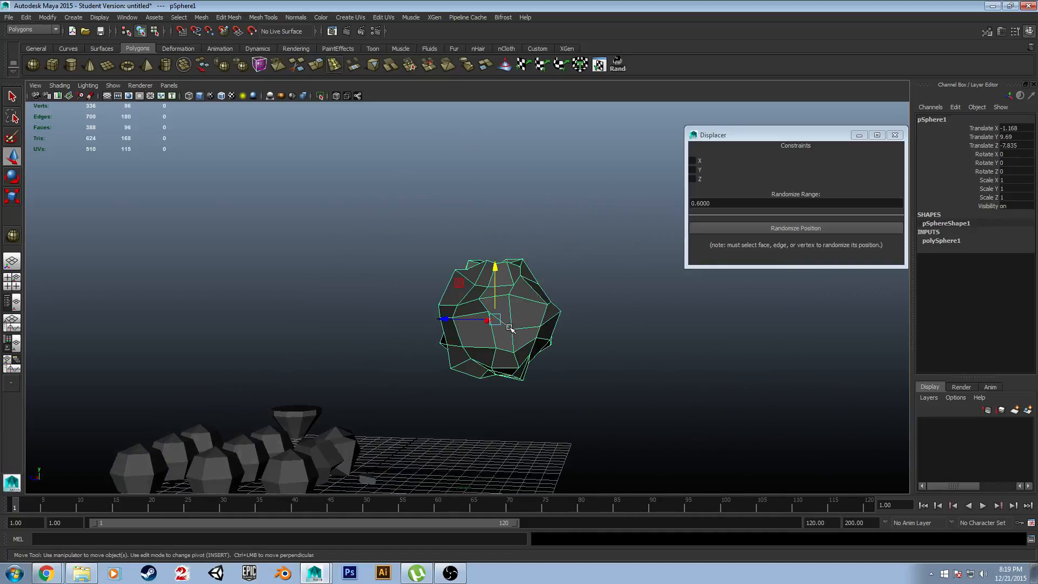
Step: Scale the large distorted sphere up uniformly to about 1.4 on all axes
key(r)
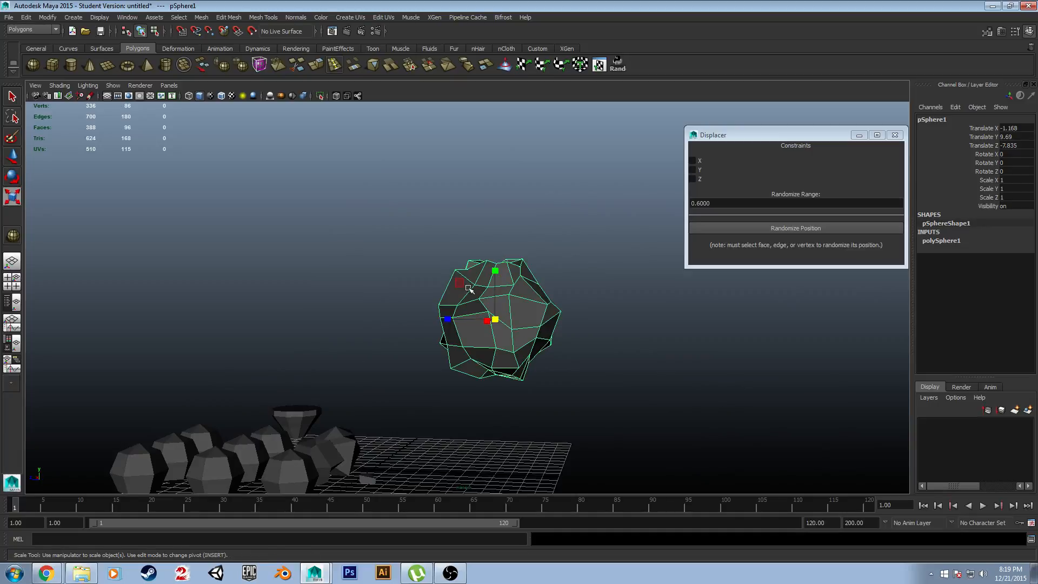
drag(496, 320, 522, 321)
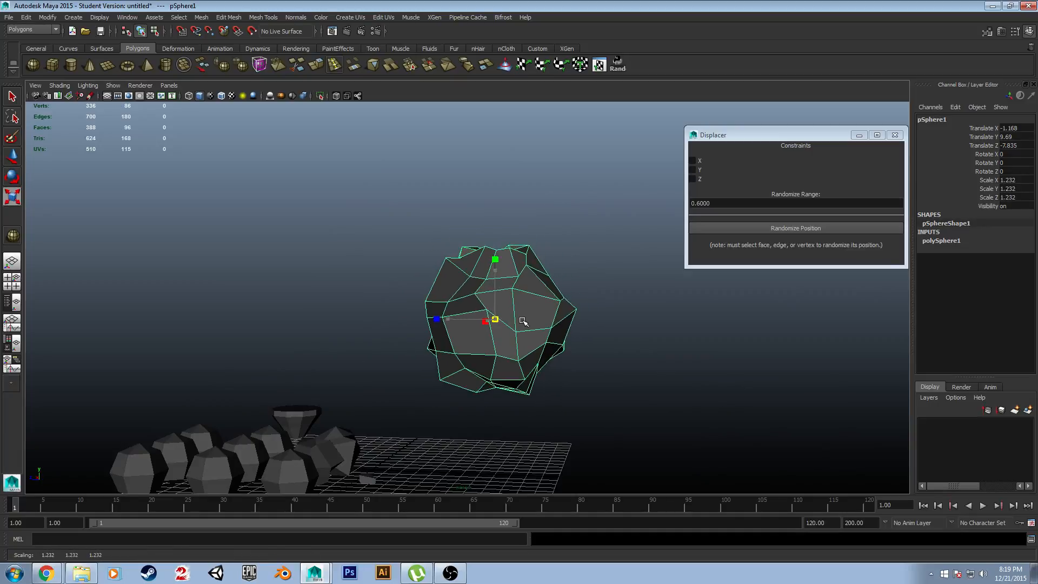
drag(461, 285, 454, 288)
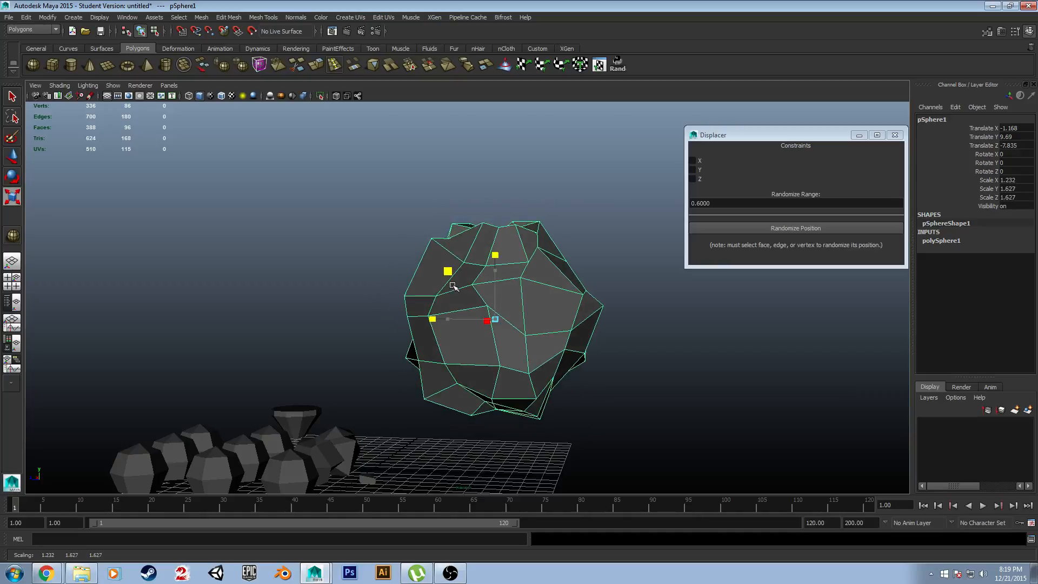
alt+drag(583, 326, 545, 328)
key(ctrl+z)
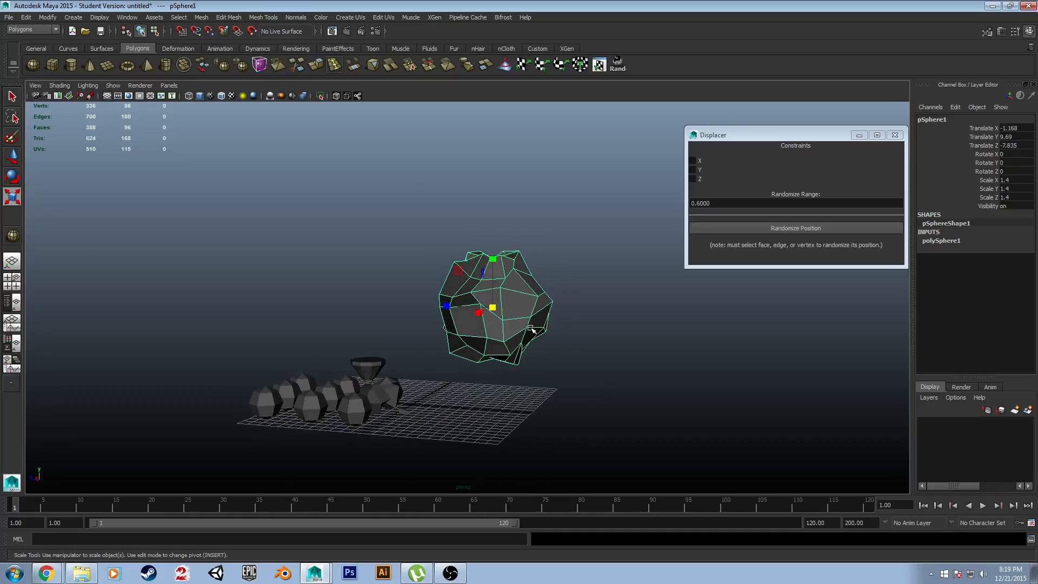
Step: Move the large distorted sphere down beside the small spheres, to about Translate Y 5.21 and Z -3.87
key(w)
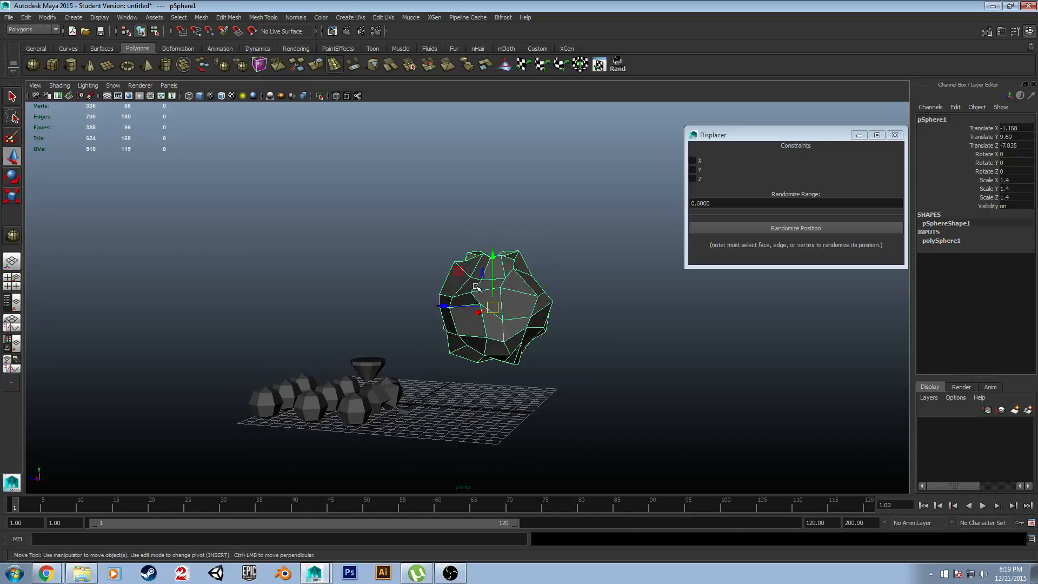
drag(464, 273, 419, 314)
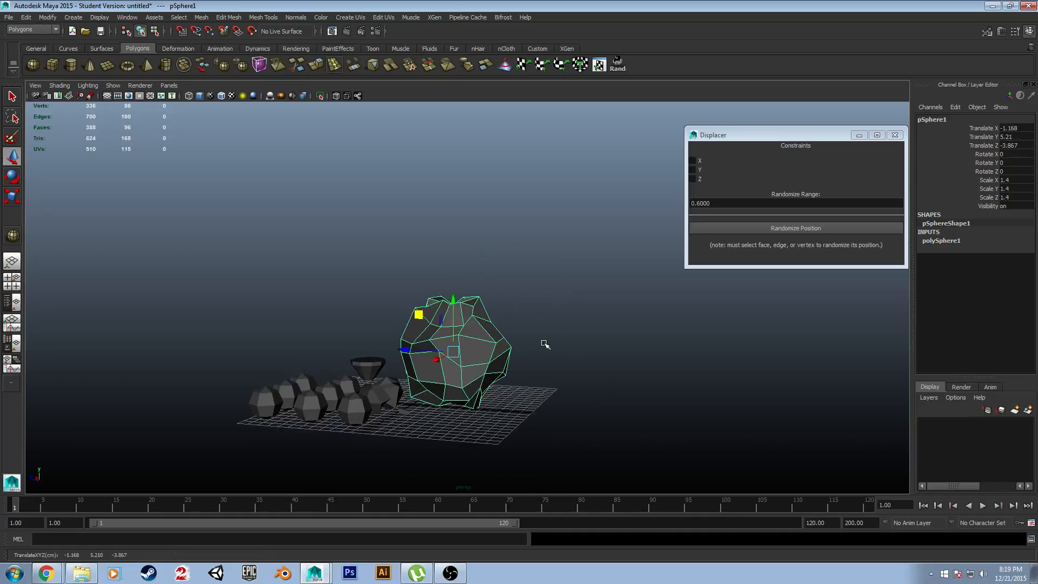
click(544, 347)
scroll(542, 358, up, 3)
mouse_move(556, 370)
alt+mouse_down()
mouse_move(505, 378)
mouse_move(429, 364)
mouse_move(615, 366)
mouse_move(413, 378)
mouse_move(487, 394)
mouse_move(546, 382)
mouse_move(519, 373)
mouse_move(528, 364)
mouse_move(524, 374)
mouse_move(573, 372)
alt+mouse_up()
Step: Delete the large distorted sphere from the scene
click(524, 374)
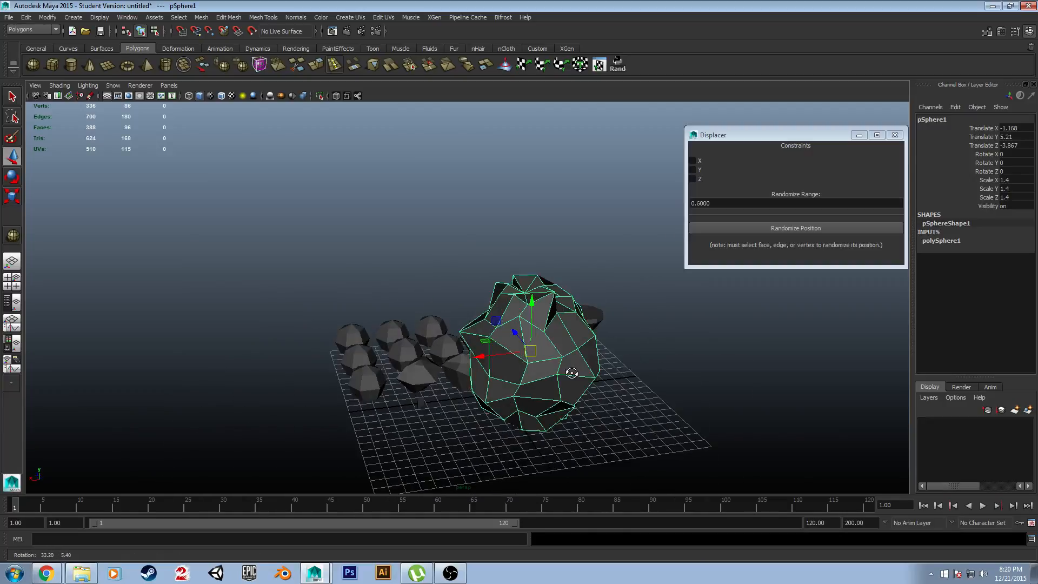
key(Delete)
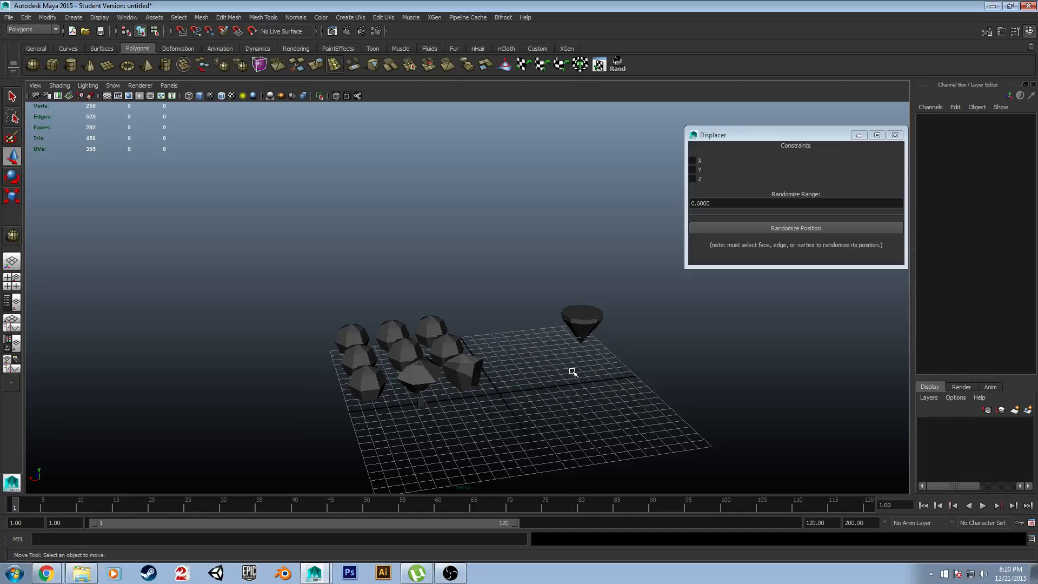
mouse_move(572, 372)
alt+mouse_down()
mouse_move(491, 355)
mouse_move(477, 301)
mouse_move(527, 336)
alt+mouse_up()
Step: Examine the small distorted cube and the rows of spheres from several angles
click(397, 301)
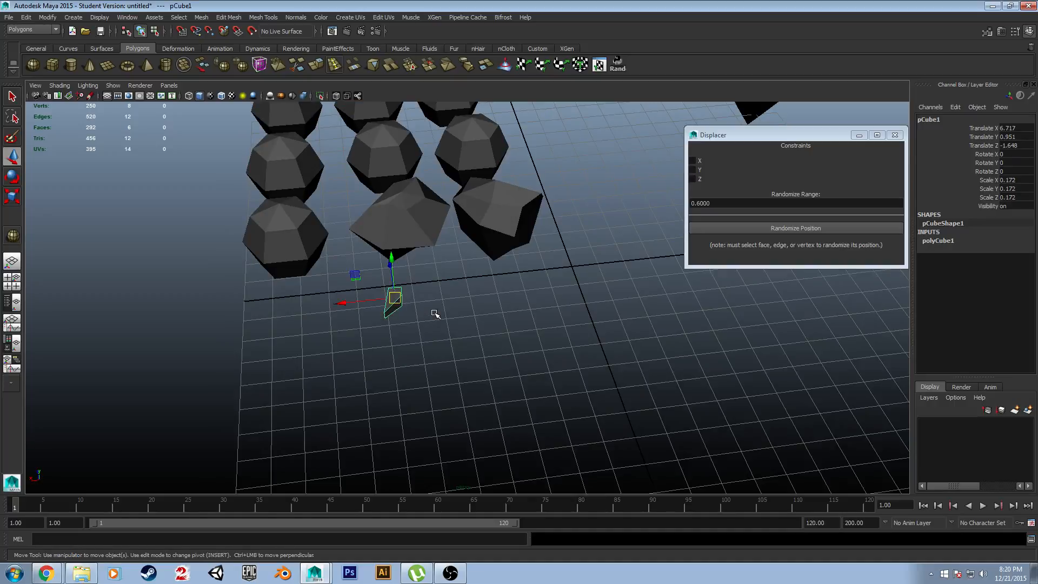
click(282, 162)
alt+drag(406, 288, 372, 278)
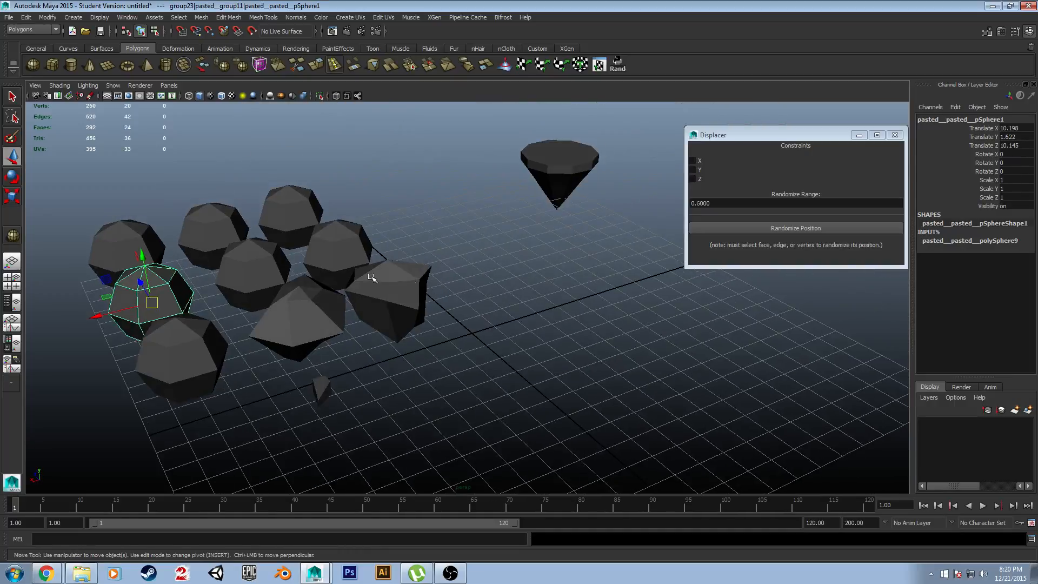
alt+middle_drag(372, 278, 578, 236)
alt+drag(240, 310, 449, 250)
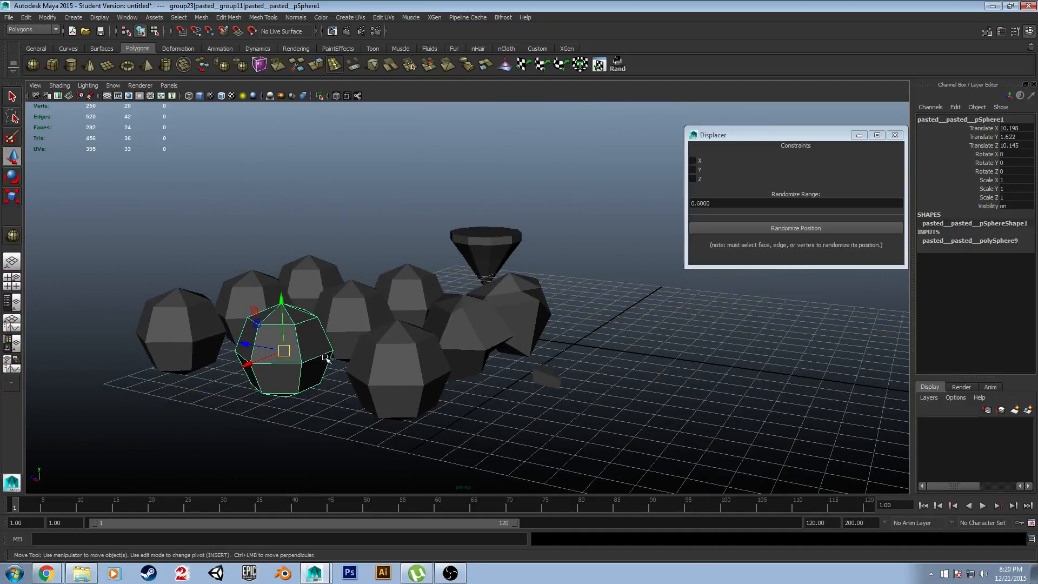
alt+drag(327, 358, 338, 311)
alt+right_drag(342, 357, 350, 343)
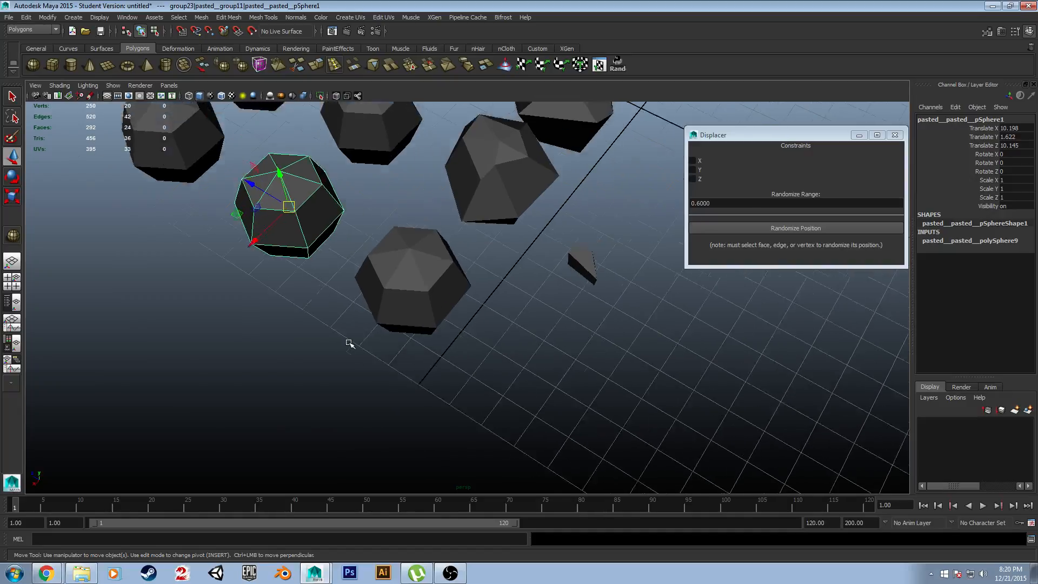
alt+drag(350, 343, 493, 307)
alt+middle_drag(584, 289, 444, 312)
Step: Move the sphere in the middle of the group to the empty grid area, at about Translate X 5.02 and Z -2.2
click(445, 314)
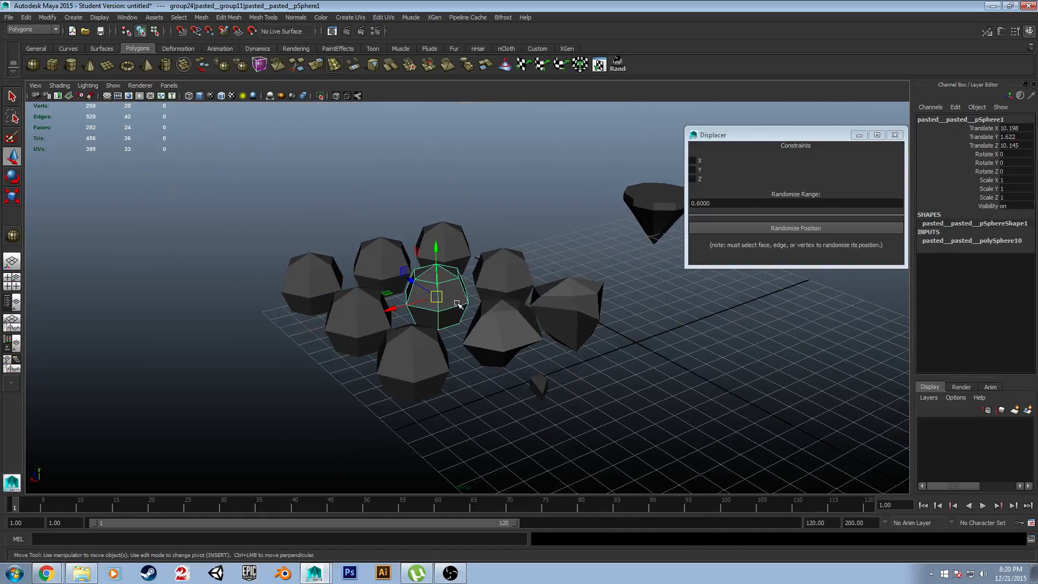
alt+drag(511, 391, 528, 390)
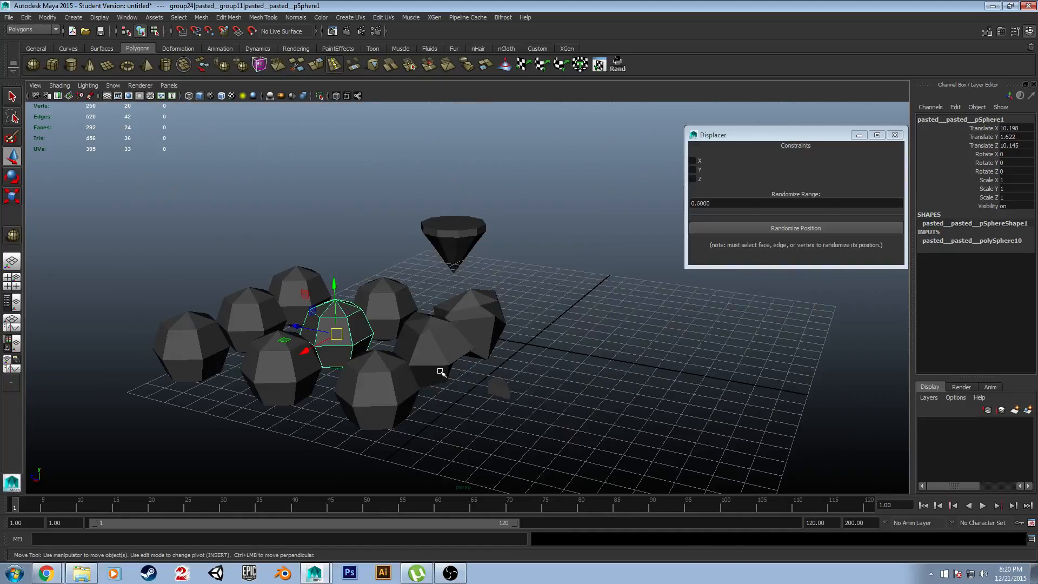
drag(284, 342, 621, 352)
alt+drag(701, 401, 768, 369)
alt+middle_drag(681, 304, 415, 261)
alt+right_drag(416, 261, 437, 288)
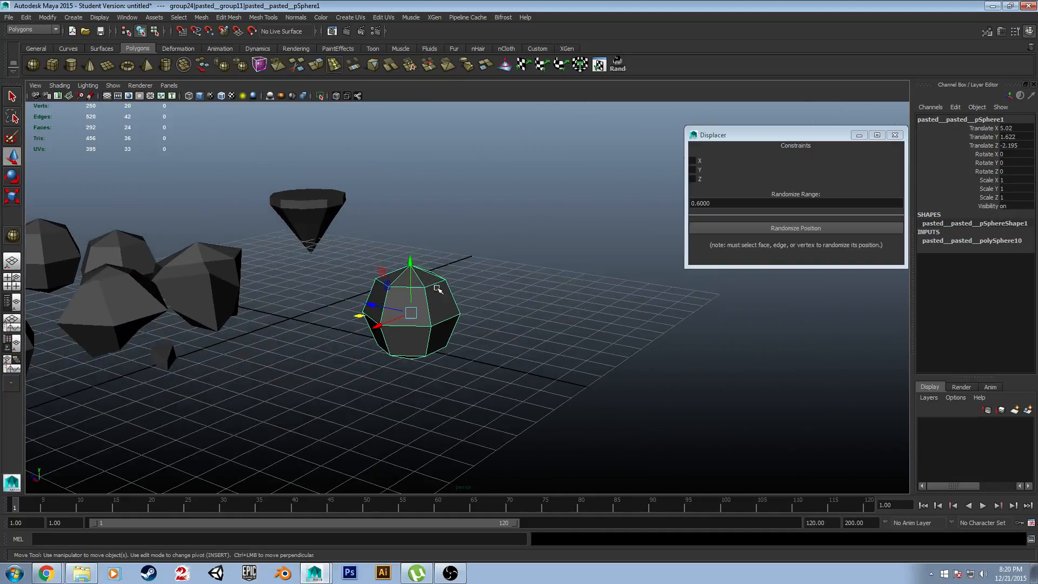
alt+middle_drag(497, 304, 563, 354)
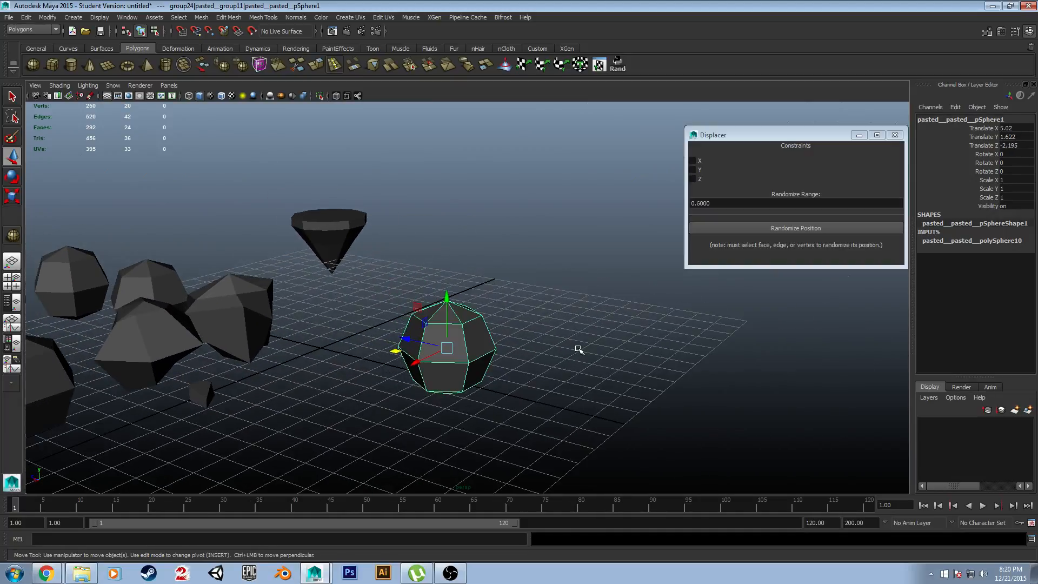
Step: Stretch the separated sphere to about Scale Y 2.98 and raise it to about Translate Y 5.77
key(r)
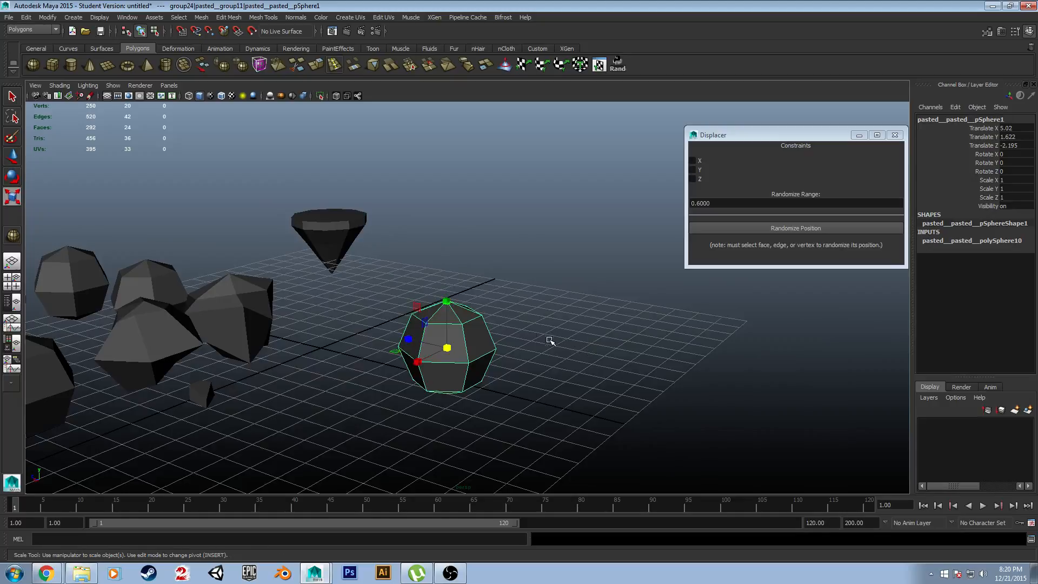
drag(452, 307, 452, 203)
key(w)
drag(445, 299, 459, 164)
scroll(533, 278, down, 2)
alt+middle_drag(530, 288, 541, 362)
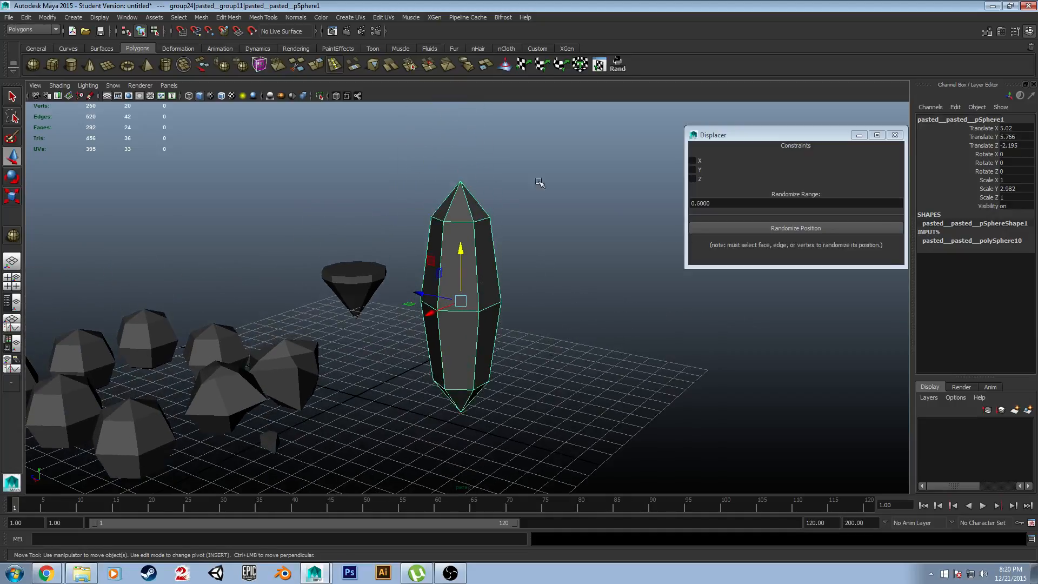
Step: Select all vertices of the stretched sphere and randomize their positions with the 0.6 range
right_drag(470, 227, 455, 227)
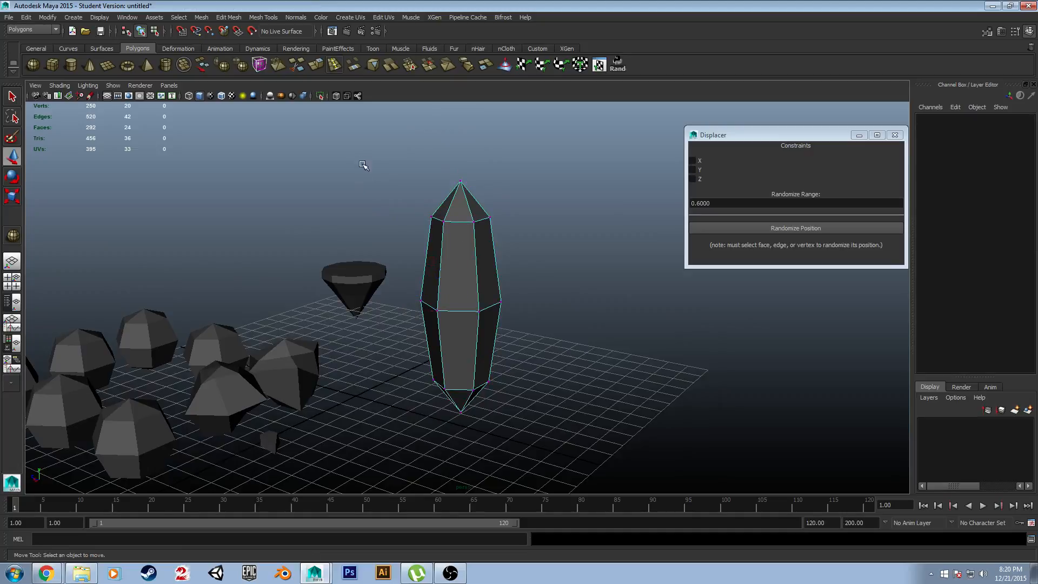
drag(361, 162, 553, 447)
alt+drag(629, 400, 502, 388)
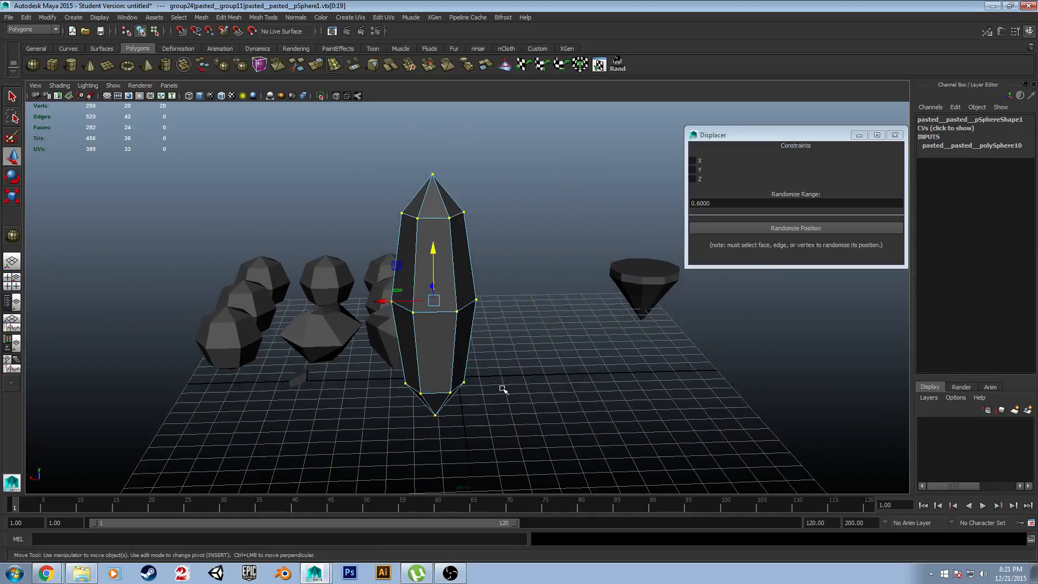
click(731, 226)
alt+drag(614, 307, 375, 325)
Step: Move the tall randomized rock in among the small spheres and deselect its vertices
drag(366, 283, 195, 245)
click(428, 331)
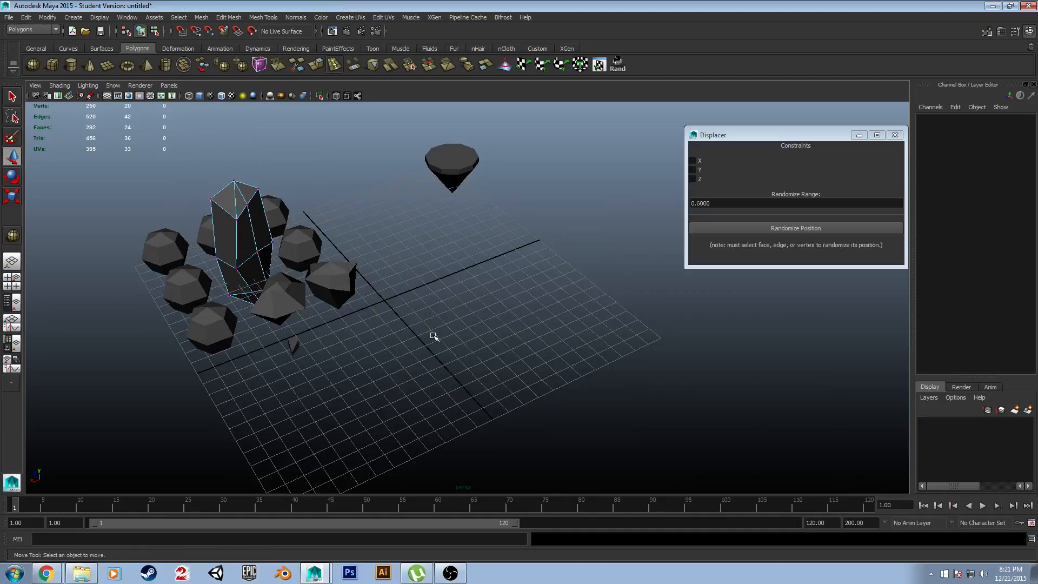
alt+drag(431, 338, 377, 304)
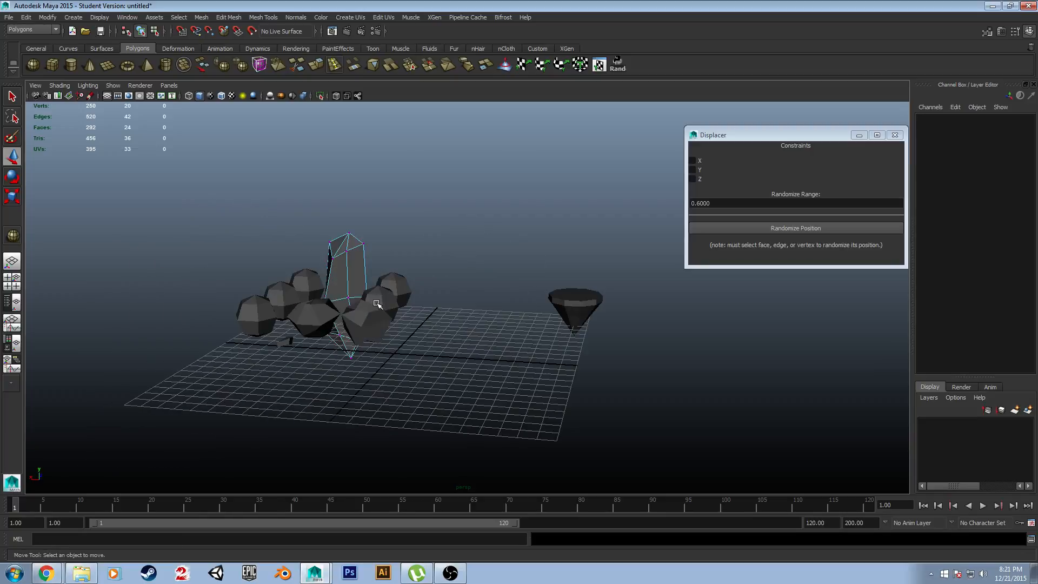
Step: Select the inverted cone-shaped gem at the far side of the grid and examine it from several angles
click(574, 309)
alt+drag(568, 371, 701, 414)
alt+right_drag(639, 390, 658, 421)
alt+middle_drag(670, 404, 602, 353)
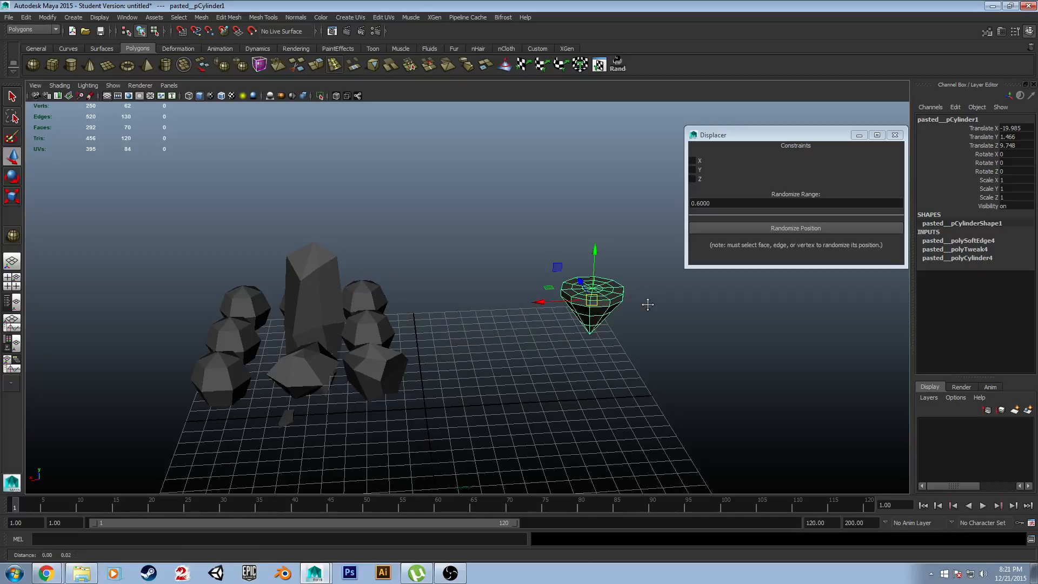
alt+drag(647, 303, 628, 318)
scroll(636, 321, up, 2)
alt+middle_drag(709, 342, 622, 319)
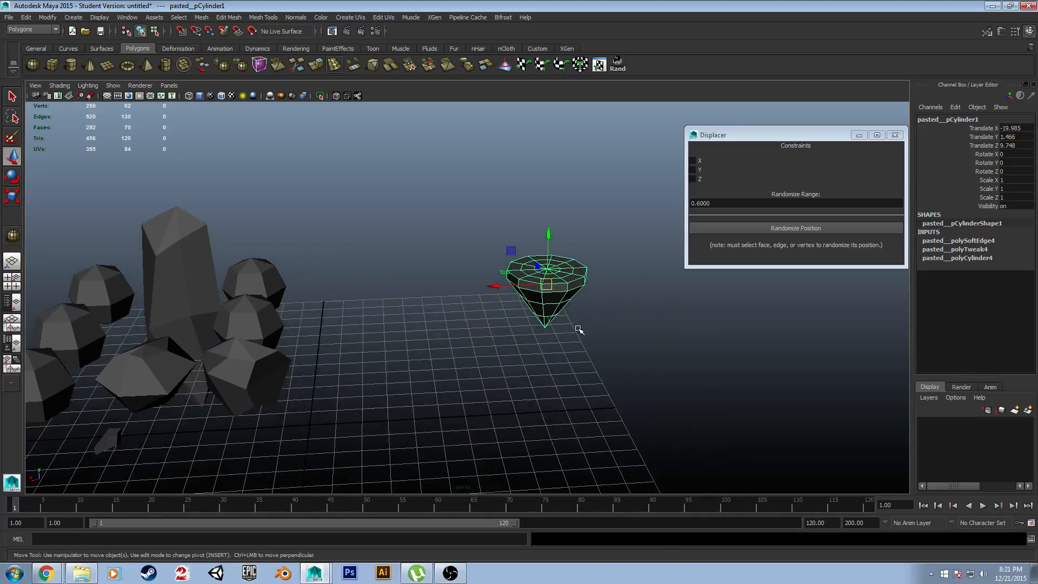
alt+drag(579, 329, 583, 343)
alt+middle_drag(568, 304, 599, 336)
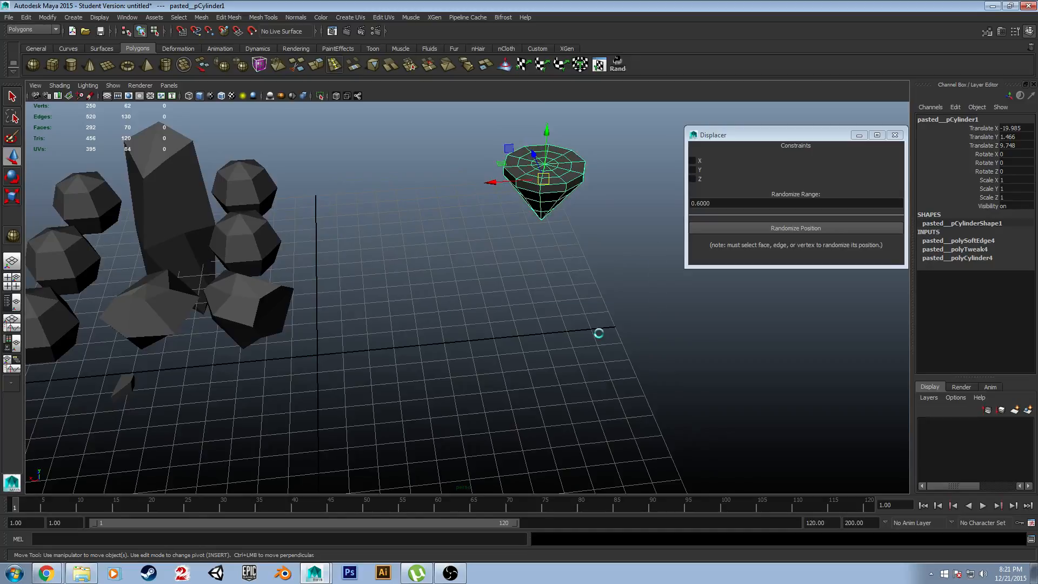
Step: Paste two copies of the inverted cone gem and line them up beside the original along X
click(496, 292)
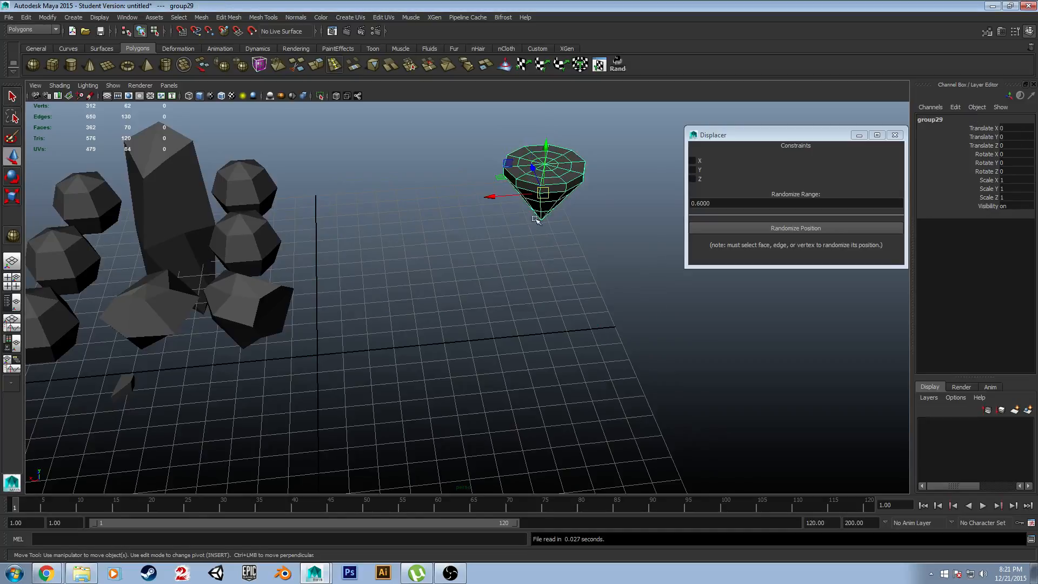
drag(506, 180, 421, 187)
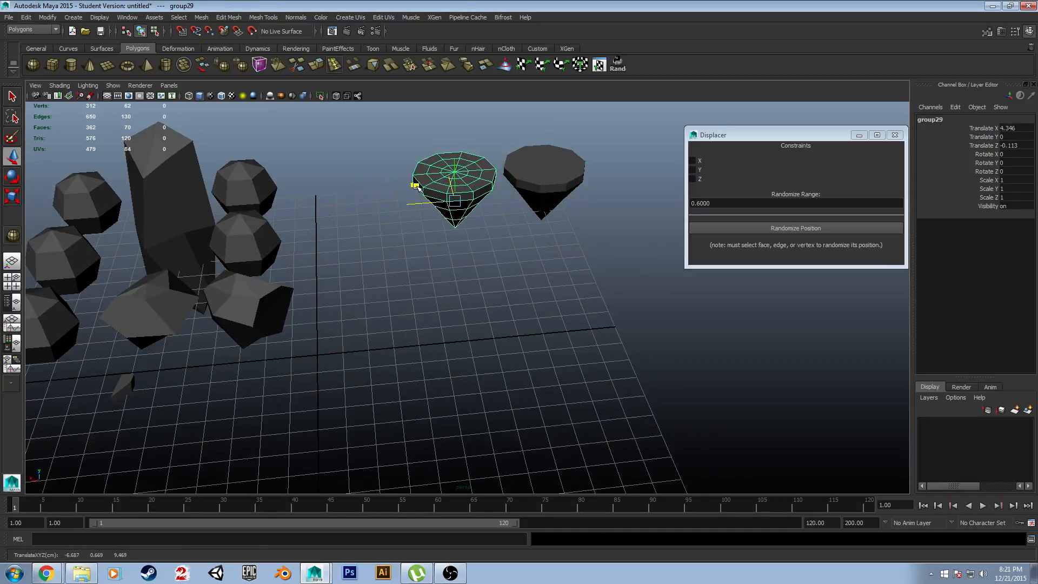
key(ctrl+v)
drag(499, 180, 313, 184)
Step: Paste three more gem copies and arrange them as a second row at about Translate Z -5
key(ctrl+v)
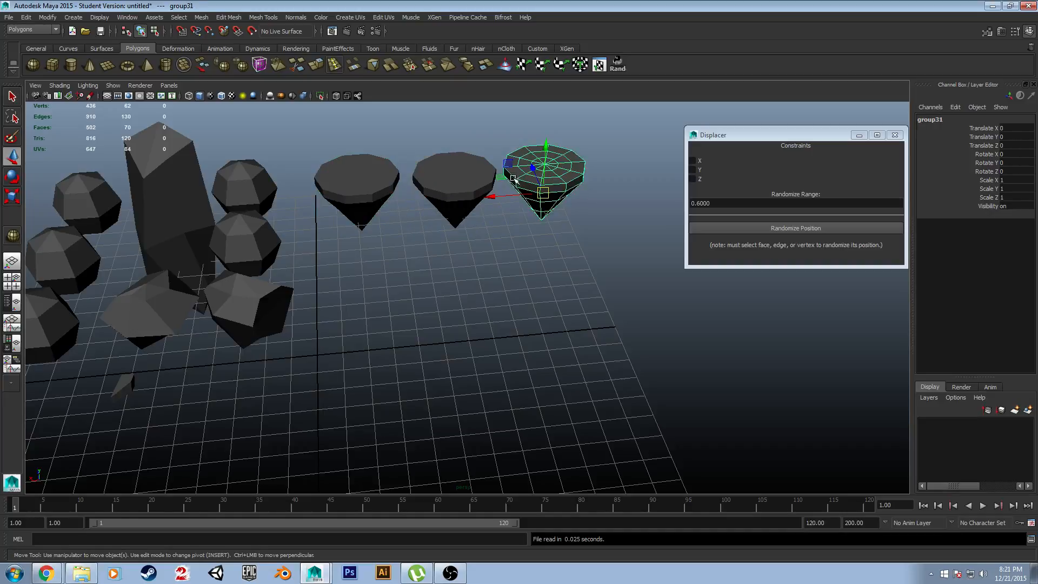
drag(514, 178, 341, 245)
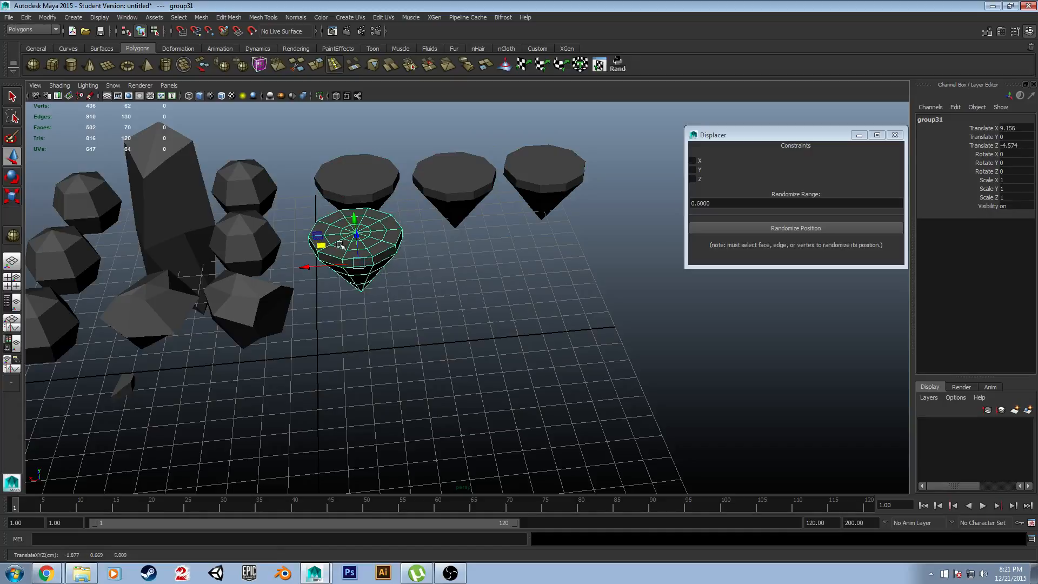
key(ctrl+v)
drag(500, 181, 430, 241)
key(ctrl+v)
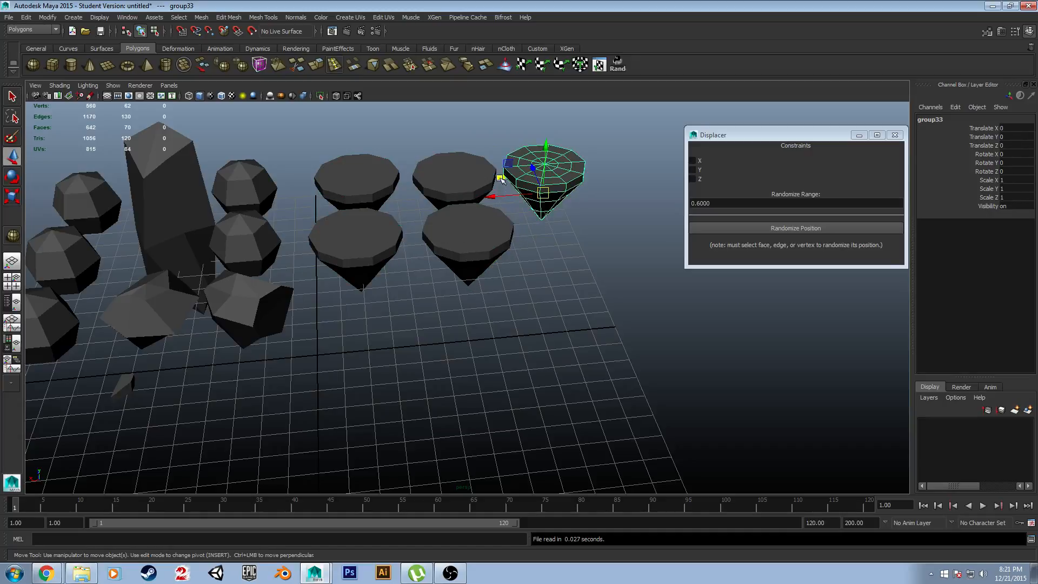
drag(502, 180, 523, 234)
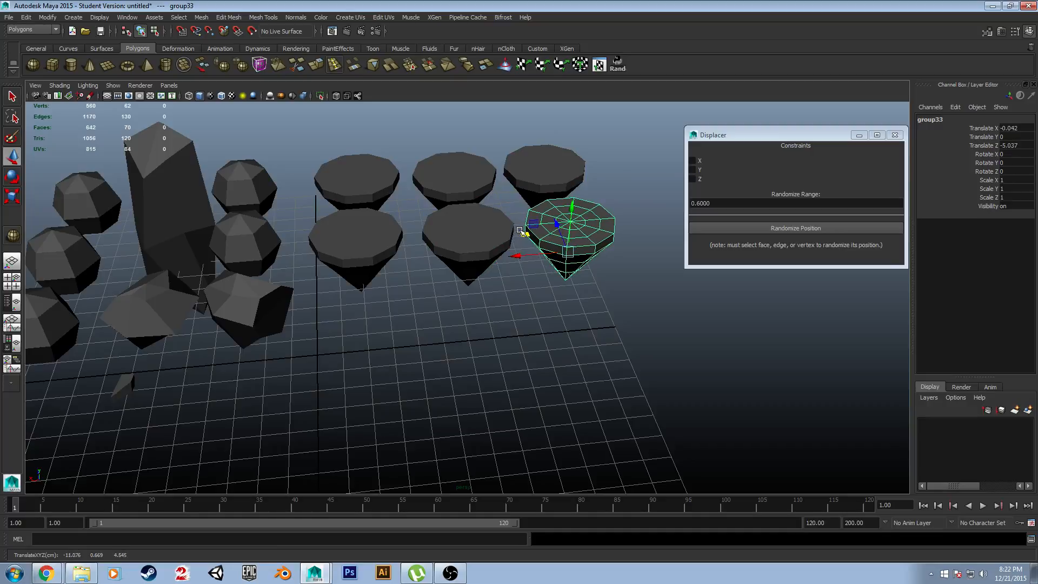
Step: Paste another three gem copies and arrange them as a third row at about Translate Z -10
key(ctrl+v)
drag(507, 179, 322, 311)
key(ctrl+v)
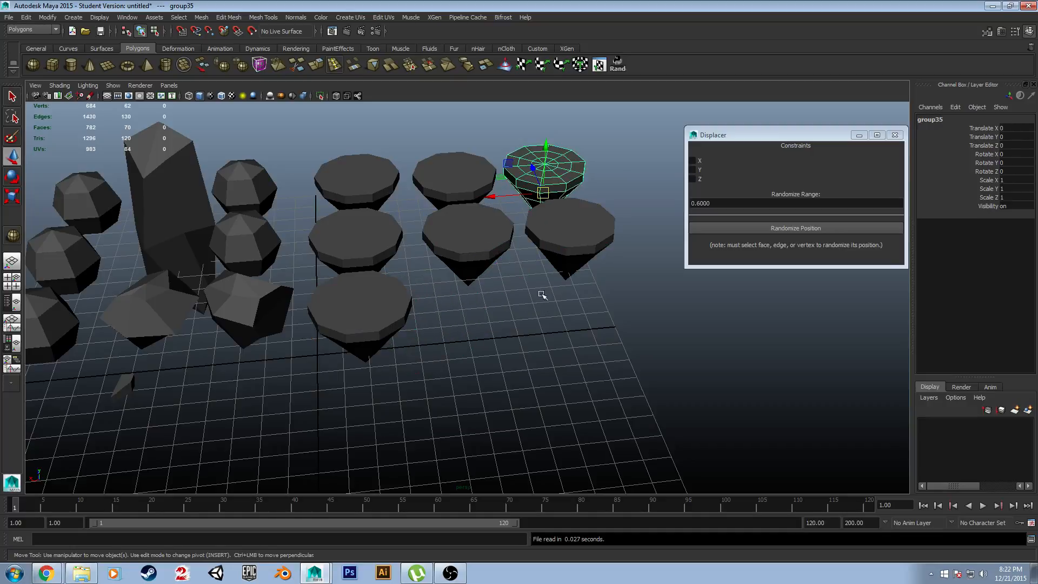
drag(505, 181, 432, 313)
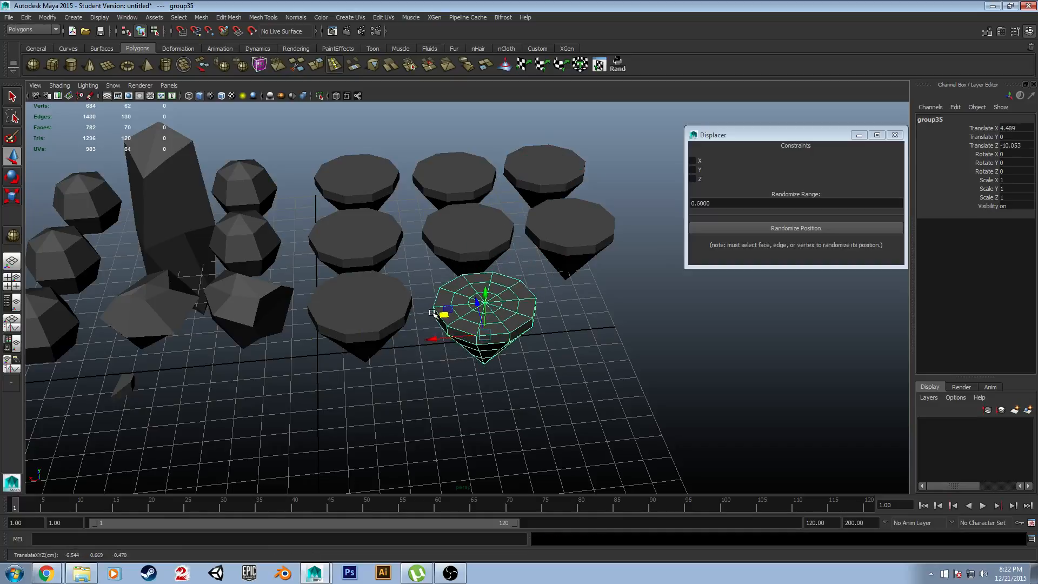
key(ctrl+v)
drag(507, 192, 602, 323)
Step: Move the last pasted gem away from the rows to about Translate X 10.59, Y 3.22 and Z -19.86
scroll(602, 323, down, 1)
alt+drag(533, 354, 564, 336)
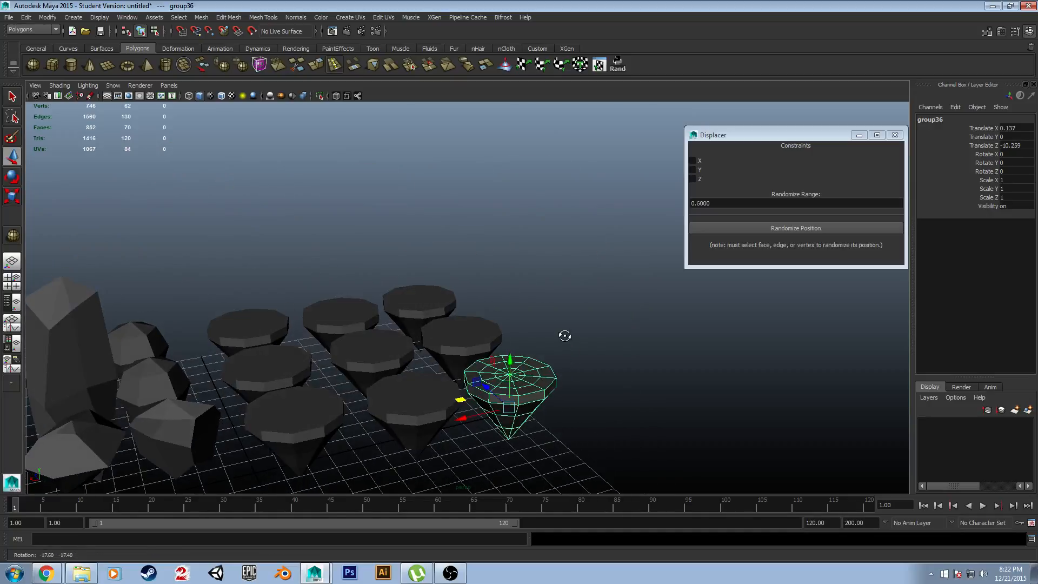
alt+middle_drag(582, 374, 630, 252)
scroll(630, 253, down, 2)
alt+middle_drag(563, 344, 627, 340)
alt+drag(651, 331, 630, 359)
drag(589, 232, 521, 274)
scroll(598, 320, up, 4)
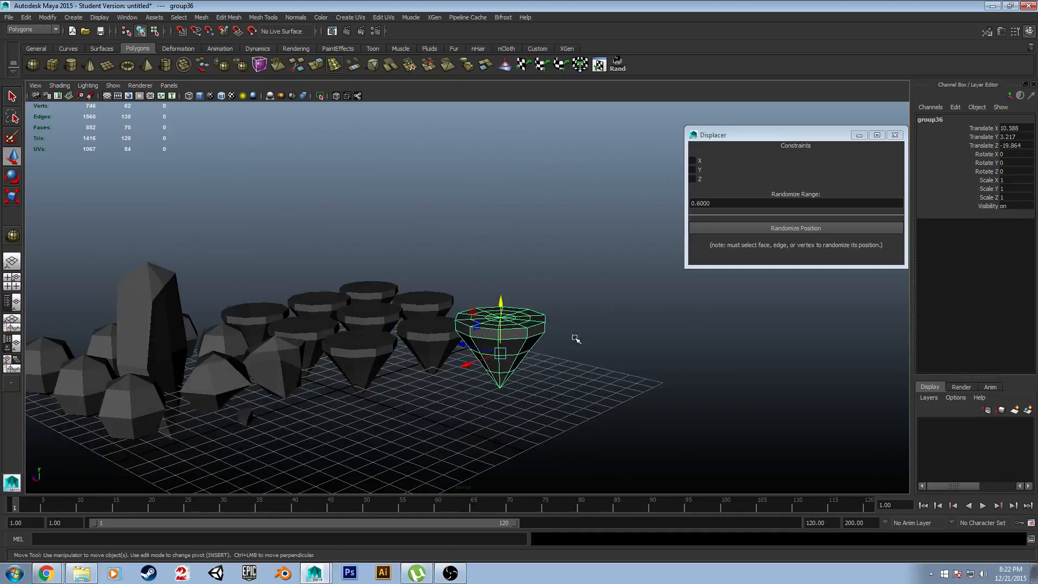
Step: Select the vertices across the separated gem's flat top, and clear the selection
alt+middle_drag(659, 365, 643, 307)
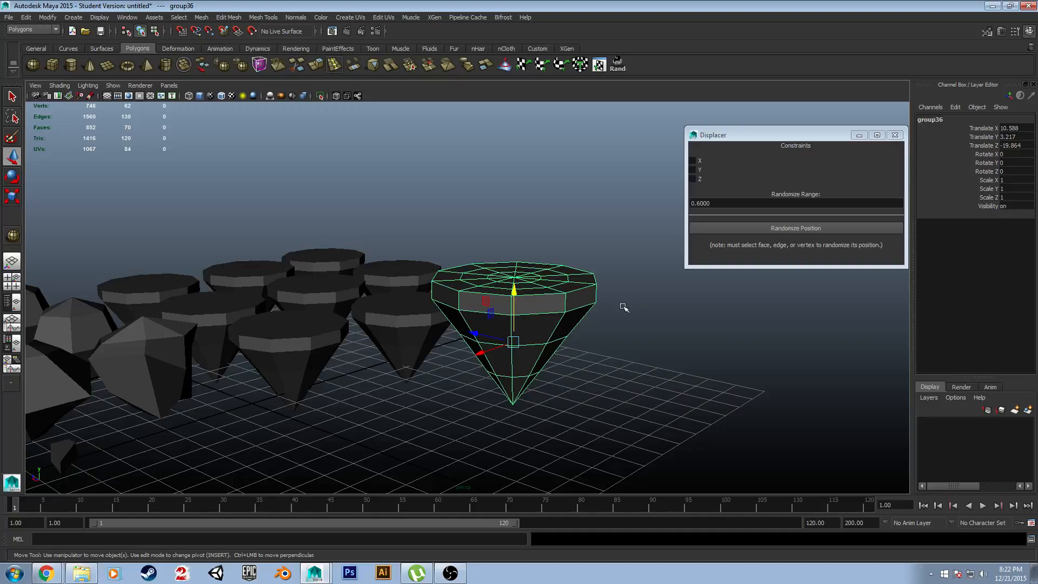
scroll(624, 307, up, 5)
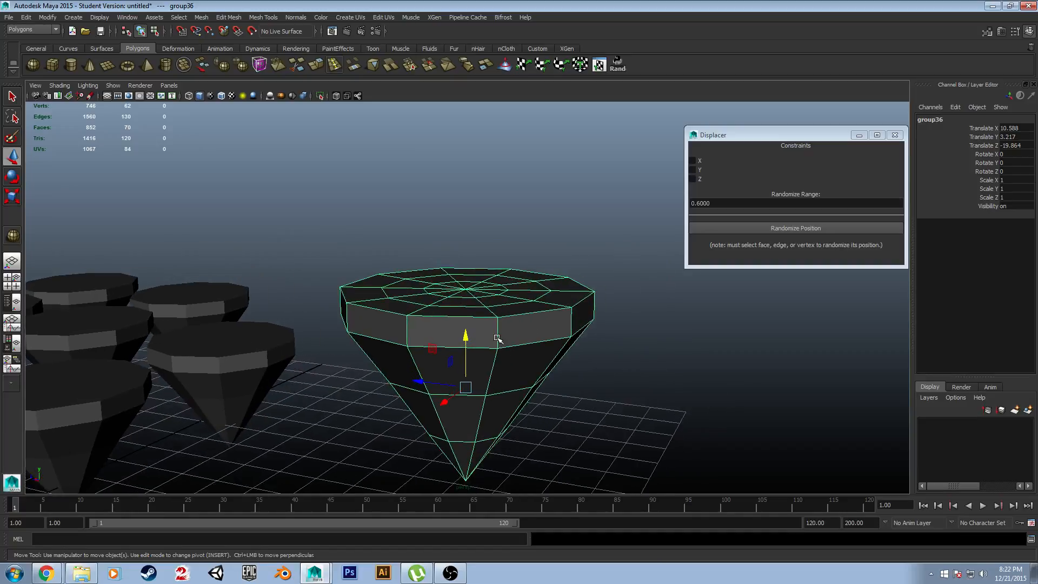
alt+drag(526, 375, 535, 358)
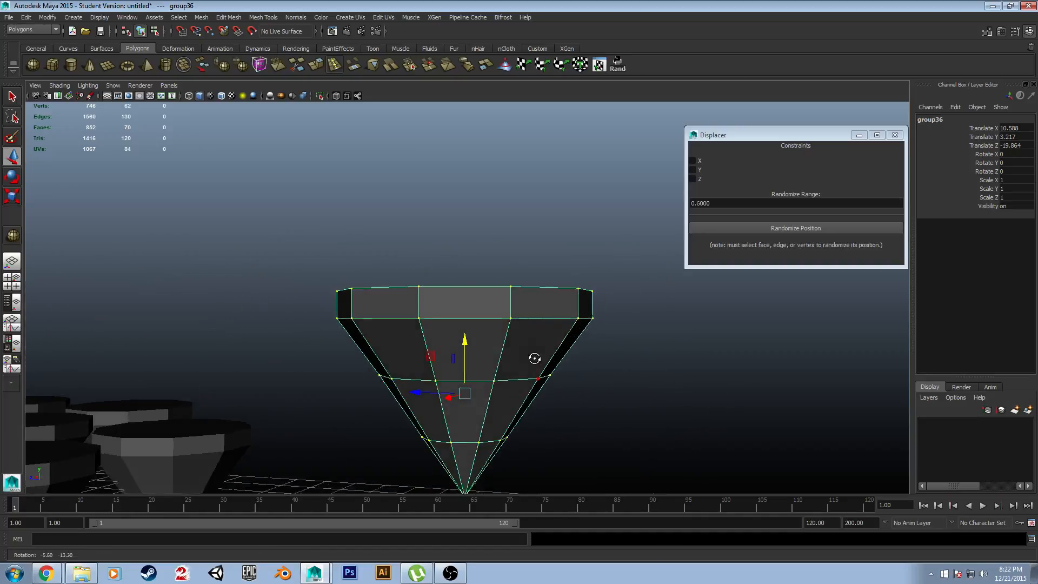
click(539, 311)
alt+drag(688, 286, 726, 293)
scroll(636, 344, up, 2)
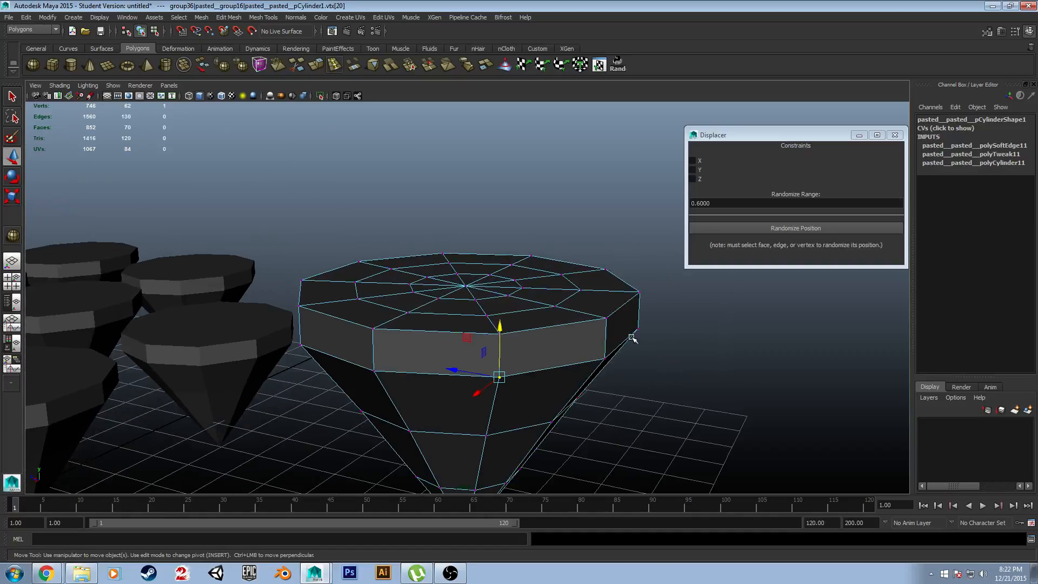
alt+drag(632, 338, 661, 329)
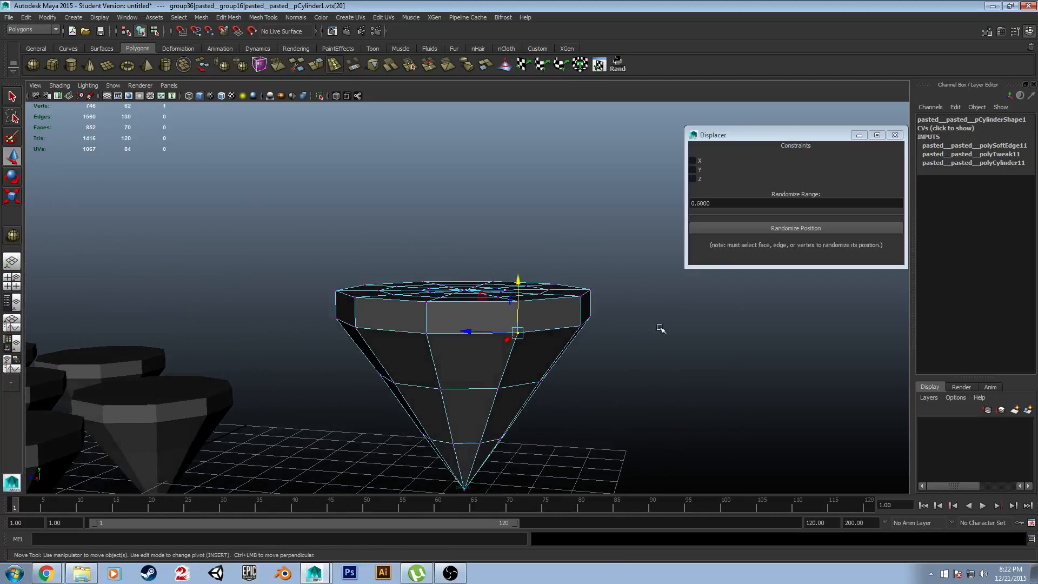
drag(290, 245, 573, 326)
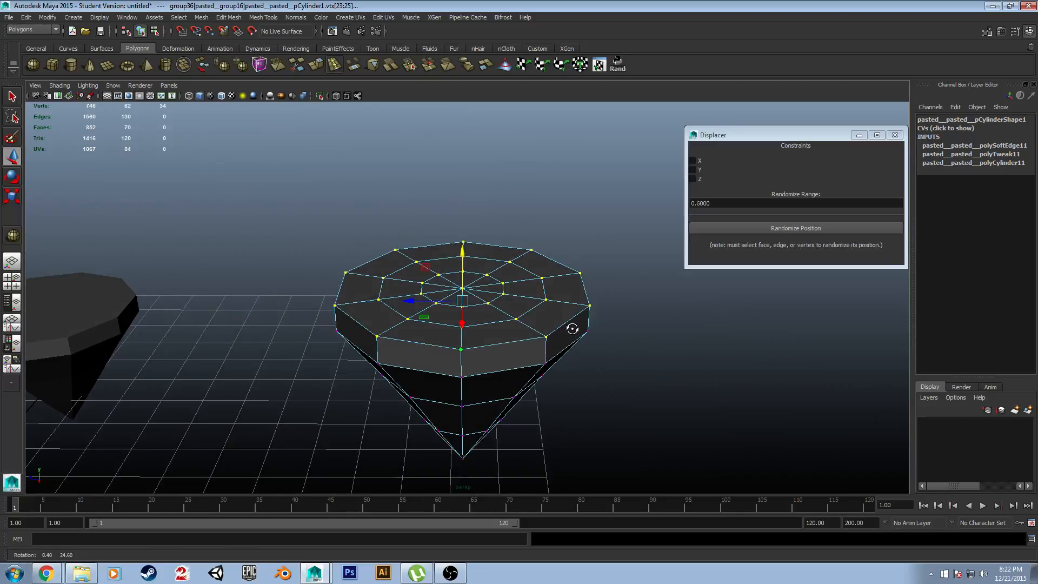
click(503, 328)
Step: Select the innermost edge loop on the separated gem's flat top
alt+drag(501, 303, 483, 369)
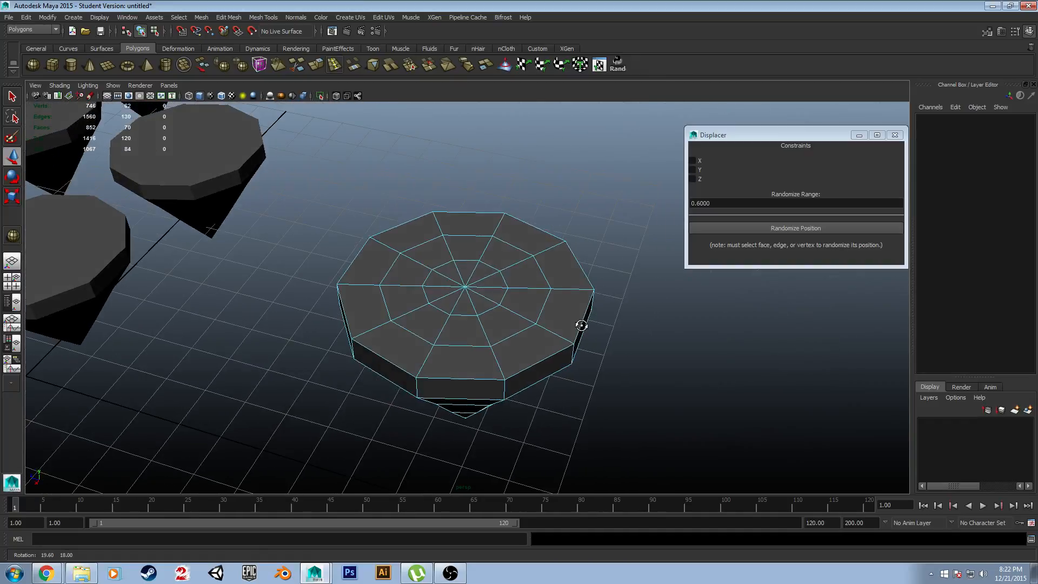
double_click(470, 379)
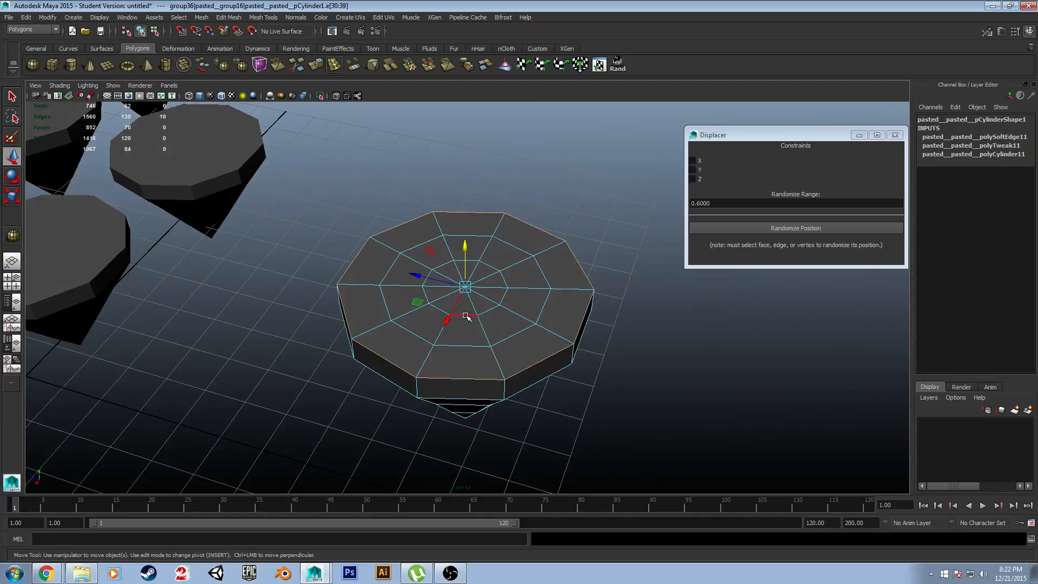
mouse_move(624, 360)
alt+mouse_down()
mouse_move(519, 301)
mouse_move(622, 341)
alt+mouse_up()
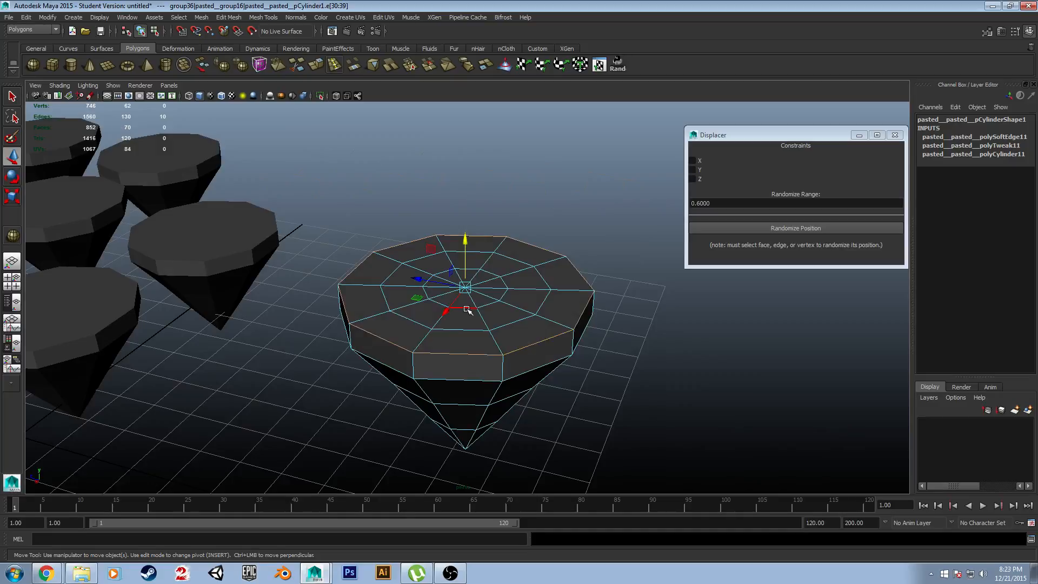
double_click(468, 309)
alt+drag(646, 333, 647, 358)
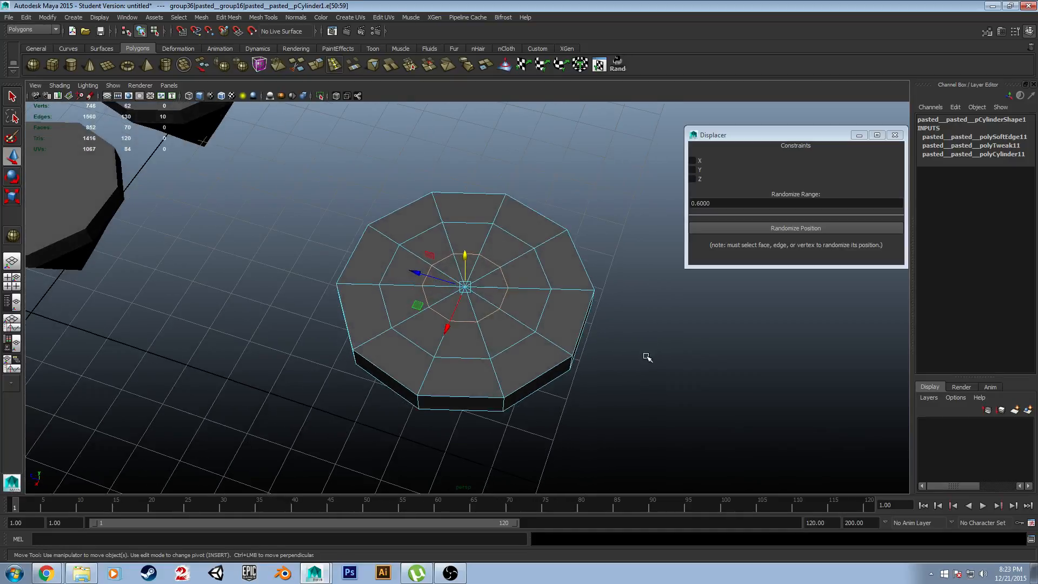
Step: Enable the Y constraint in the Displacer and set the randomize range to 0.1
click(693, 170)
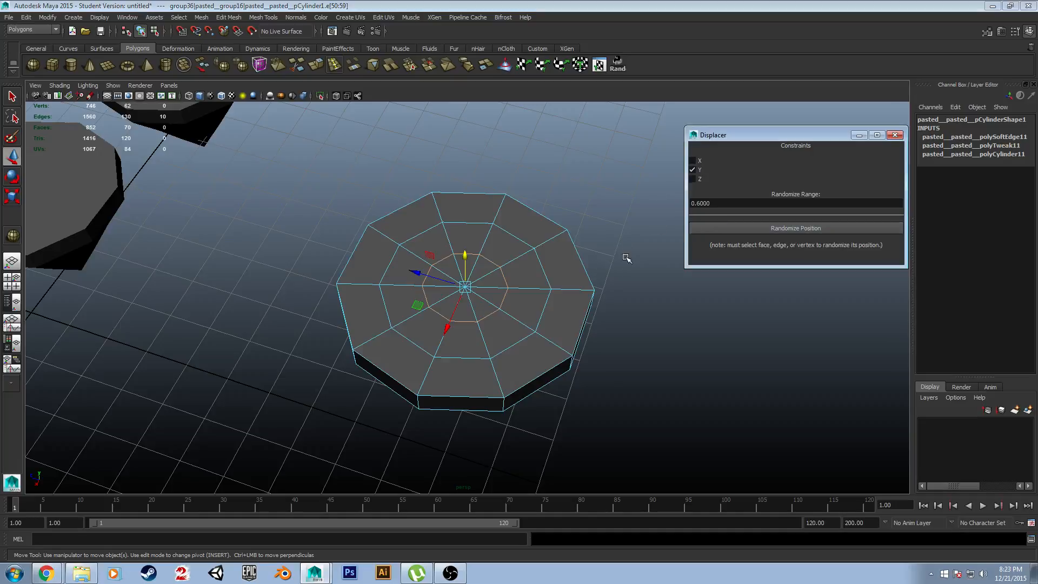
alt+drag(626, 258, 591, 238)
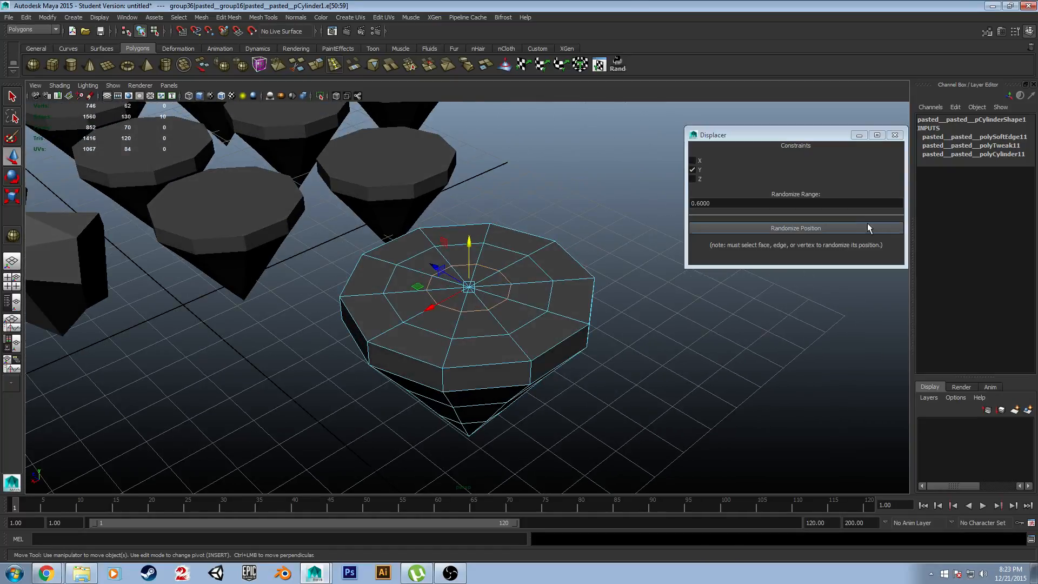
drag(733, 204, 672, 205)
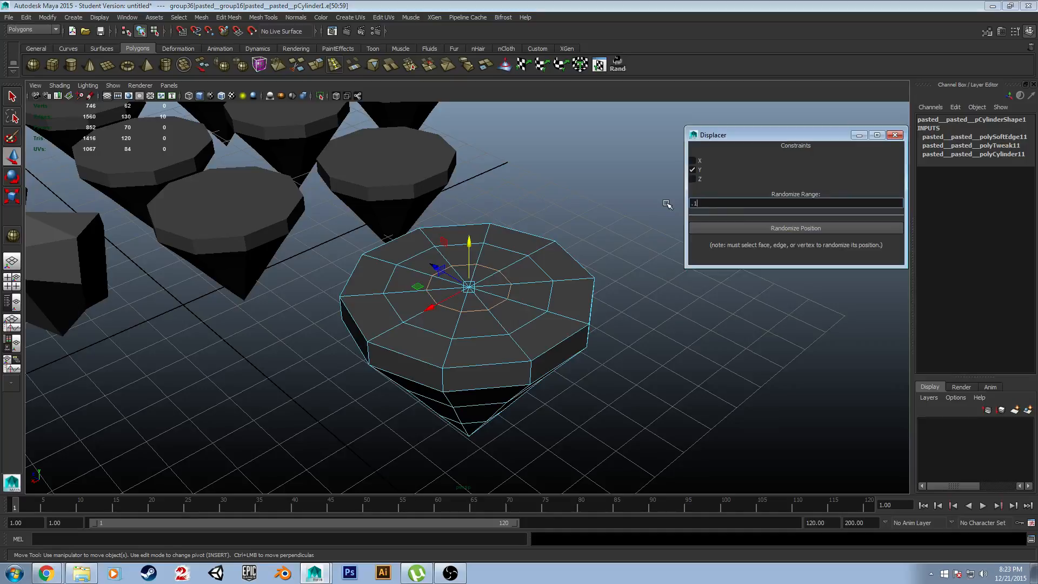
text(.1)
key(Return)
Step: Randomize the position of the innermost edge loop six times with the 0.1 range and Y constraint
click(724, 227)
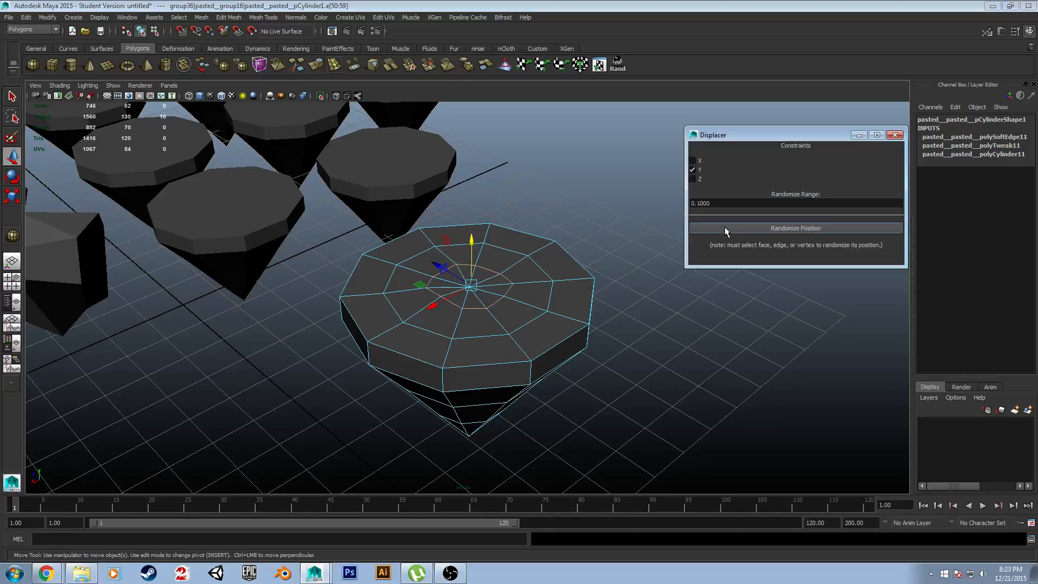
click(725, 227)
click(725, 227)
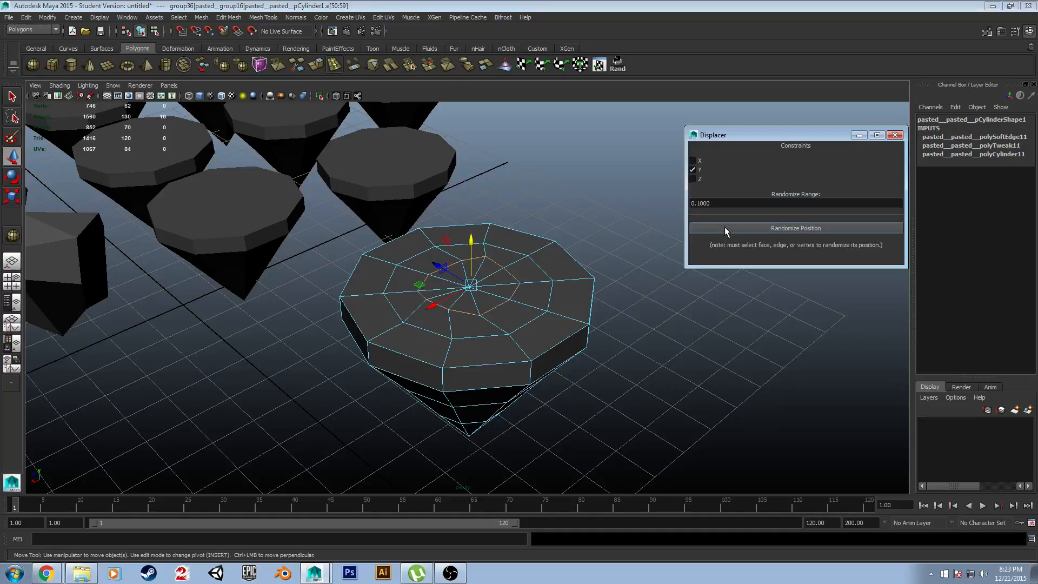
click(725, 227)
click(725, 229)
click(724, 228)
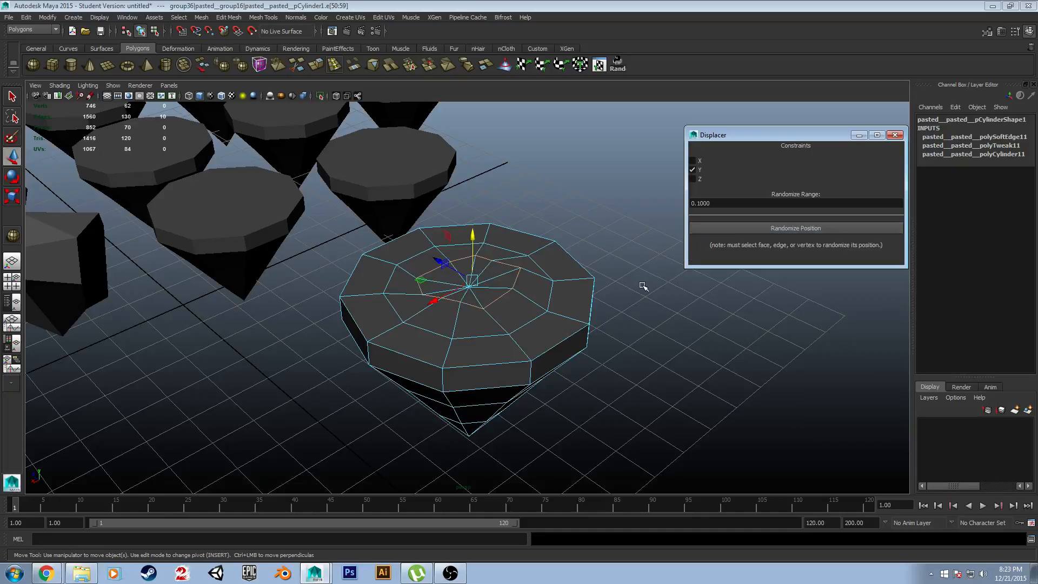
Step: Select the middle edge loop on the gem's flat top and randomize its position three times
alt+drag(643, 286, 656, 320)
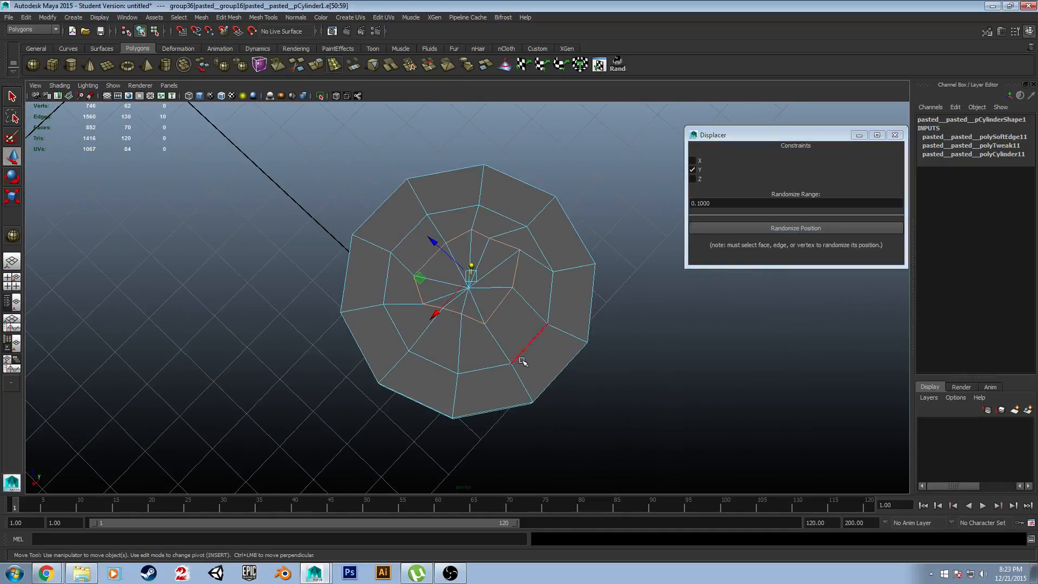
double_click(500, 370)
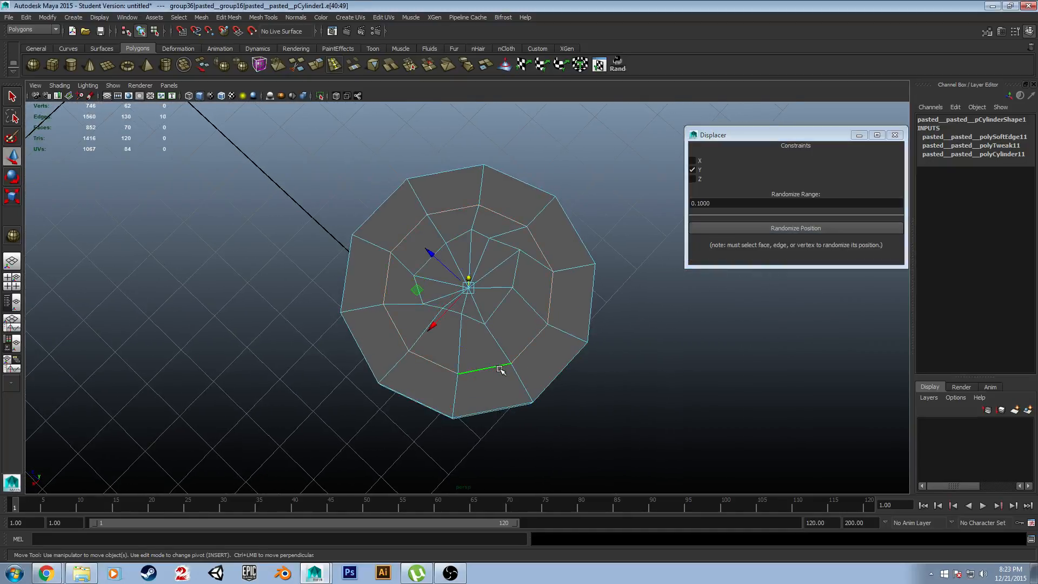
click(784, 227)
click(784, 227)
click(784, 228)
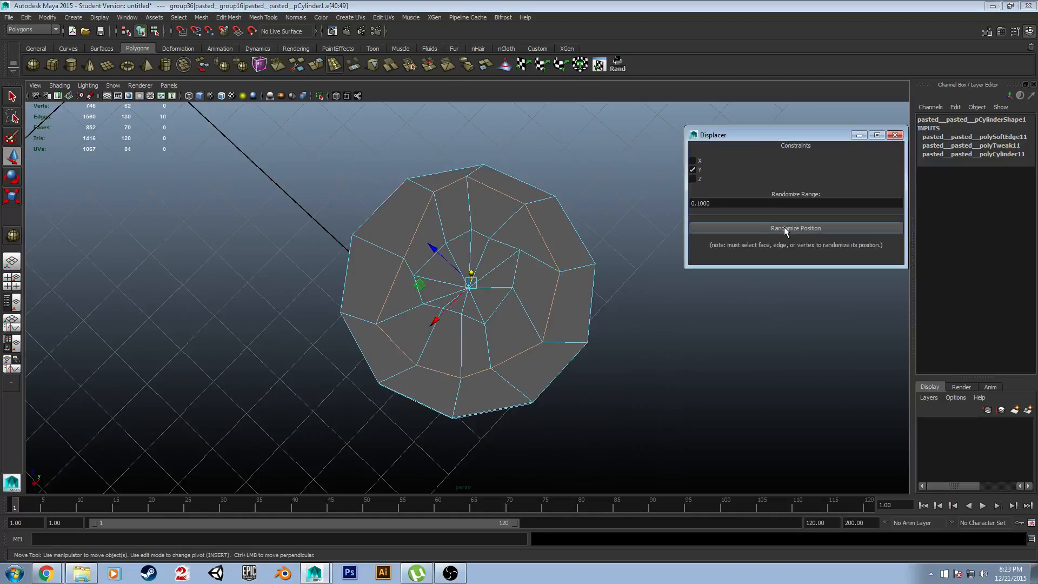
Step: Select the outer rim edge loop of the gem's top, repeatedly randomize its position, and check the shape from the side
double_click(461, 170)
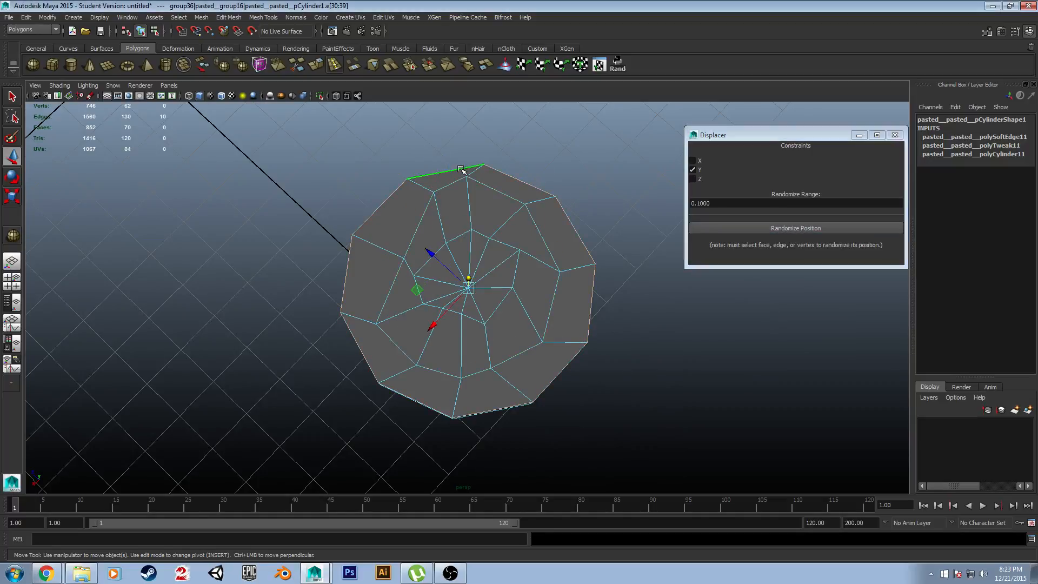
click(766, 229)
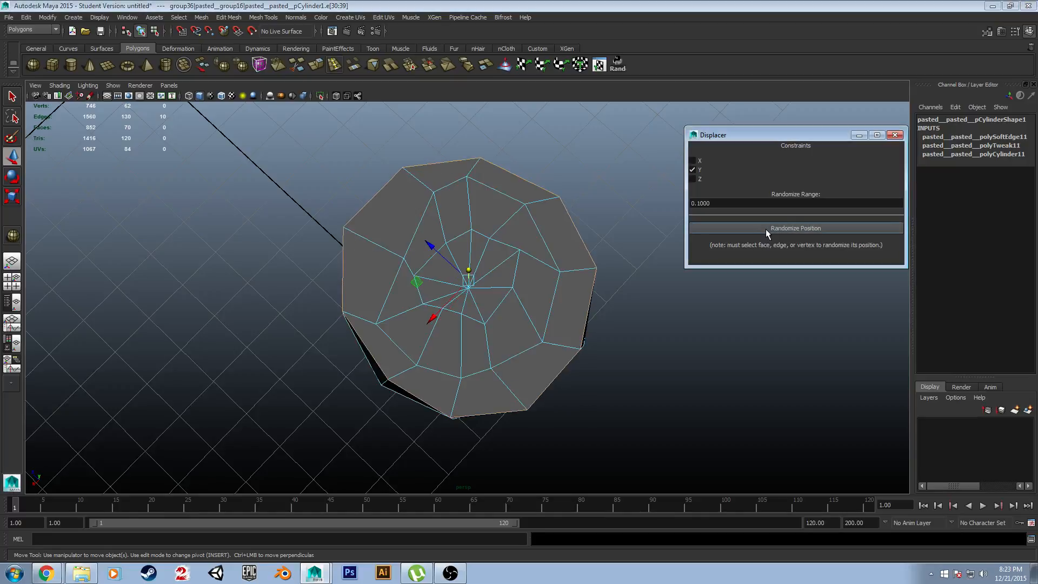
click(765, 228)
click(766, 229)
click(765, 228)
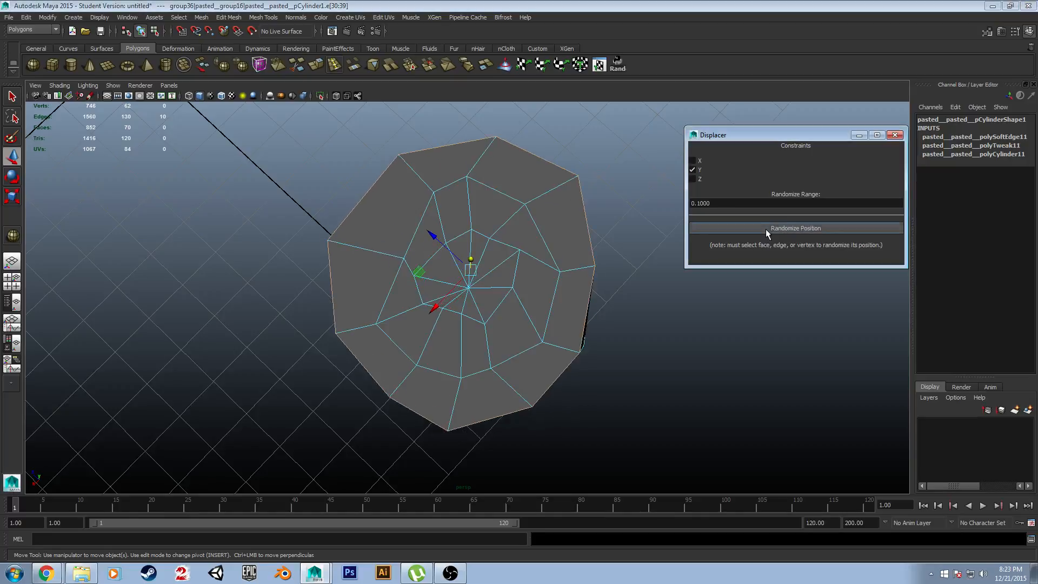
click(766, 228)
click(766, 228)
click(766, 229)
click(765, 229)
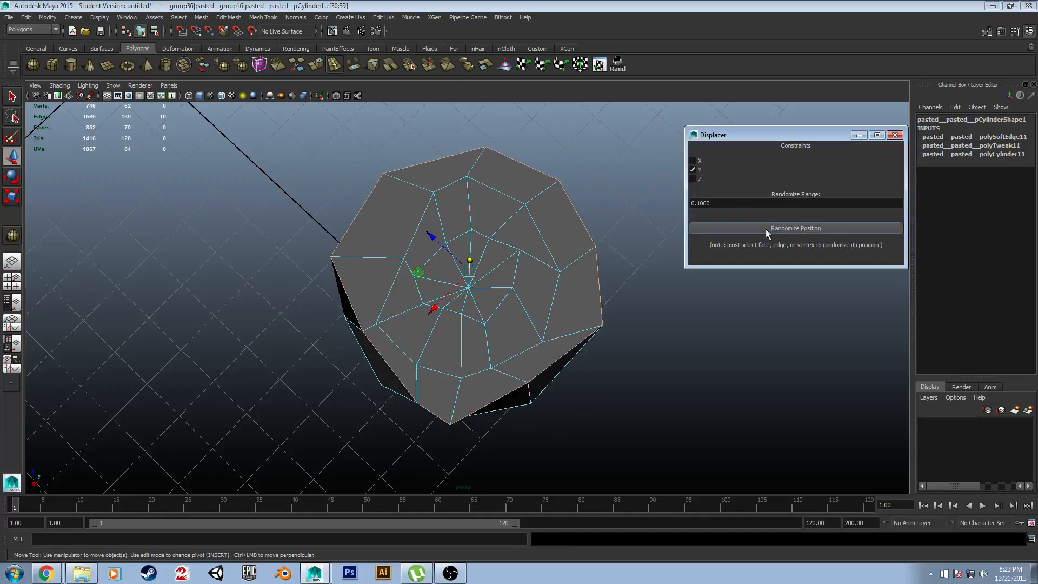
click(766, 228)
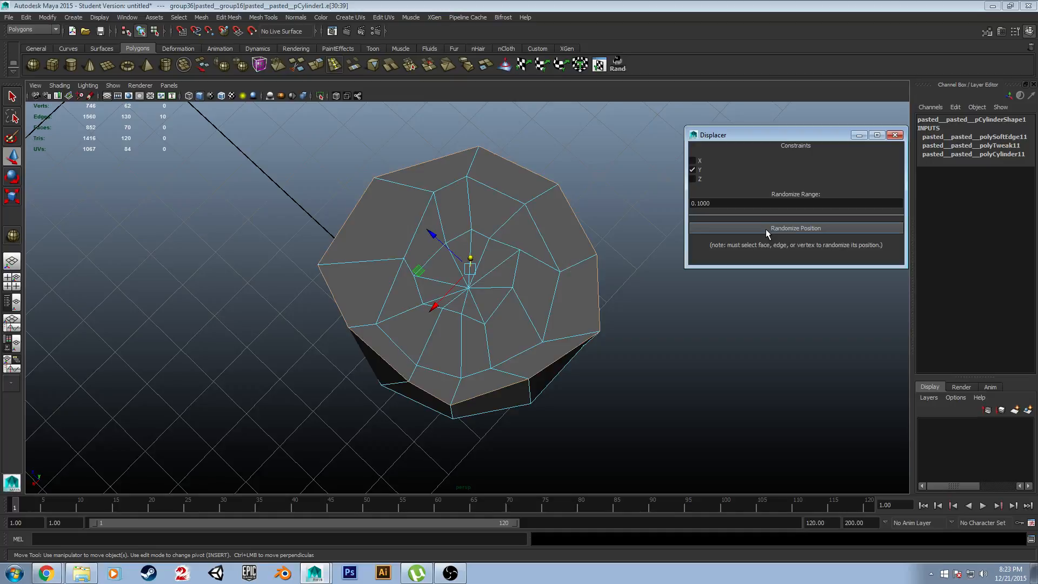
click(766, 229)
alt+drag(686, 322, 424, 334)
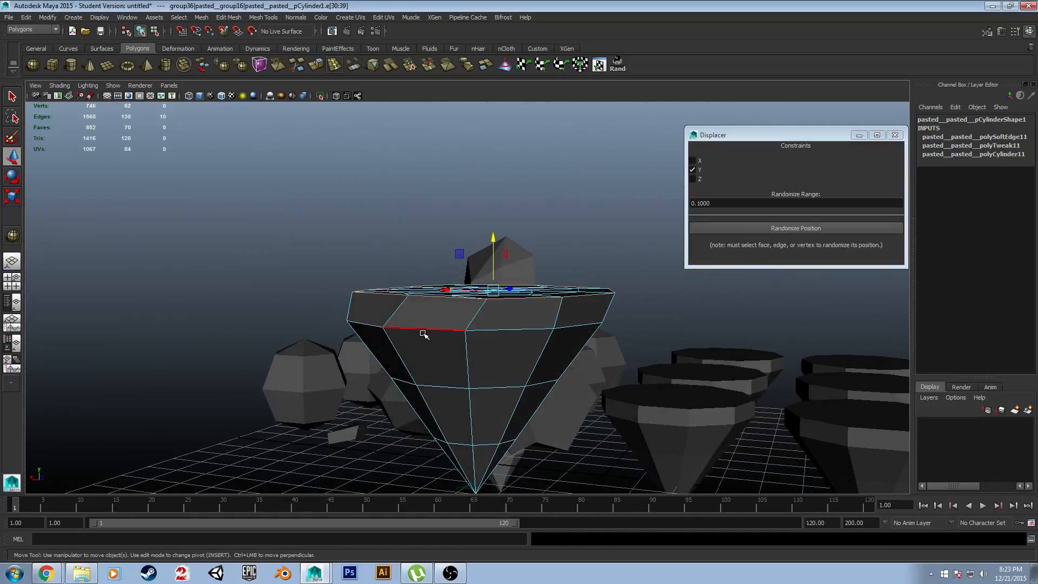
Step: Select the lower rim edge loop around the gem's side and randomize its position three times
alt+drag(628, 304, 682, 324)
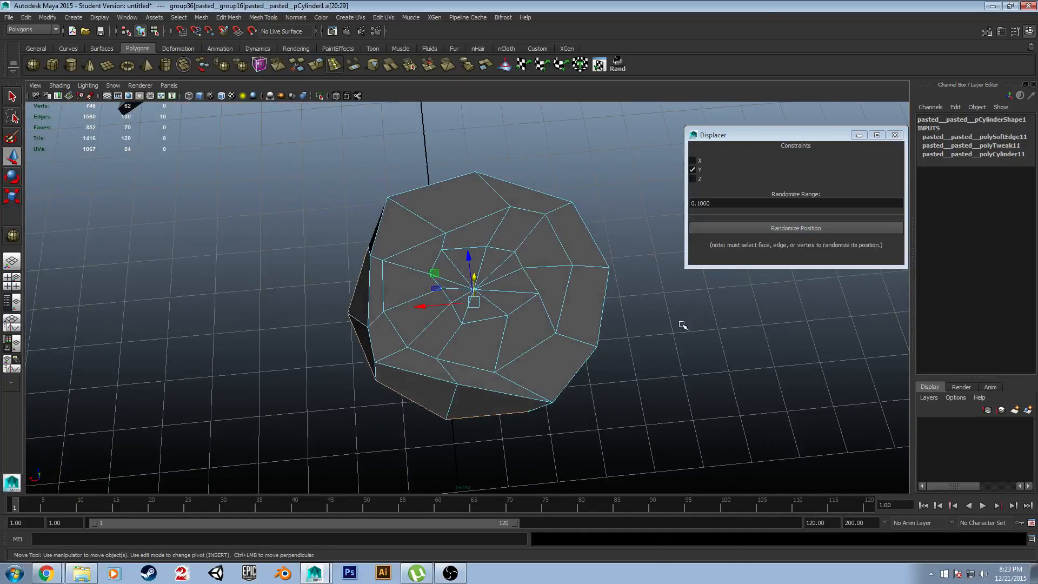
click(747, 230)
click(747, 229)
alt+drag(712, 289, 476, 234)
click(793, 227)
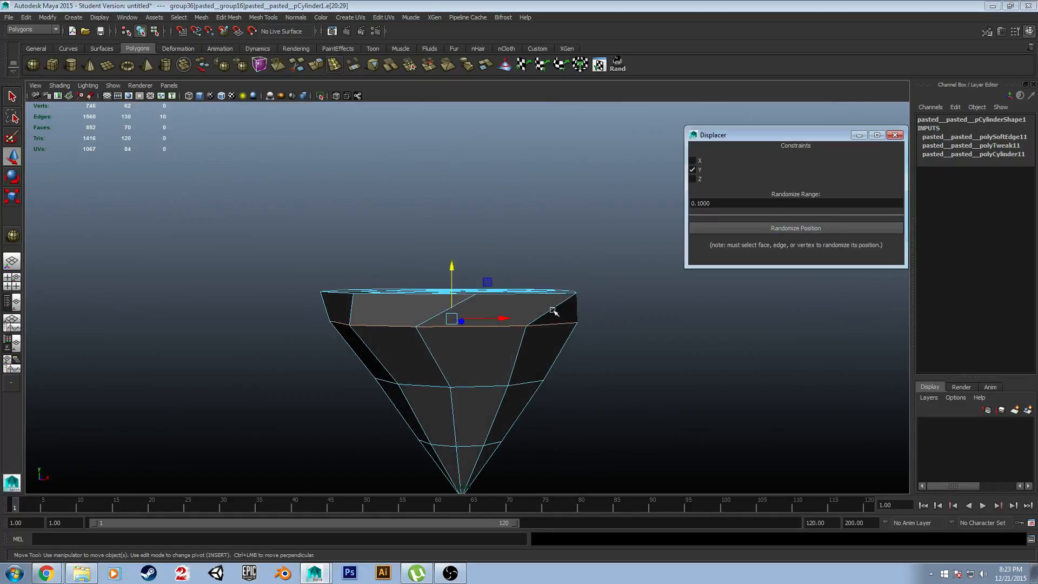
alt+drag(768, 292, 831, 370)
click(707, 372)
alt+drag(596, 369, 622, 353)
alt+drag(589, 332, 612, 348)
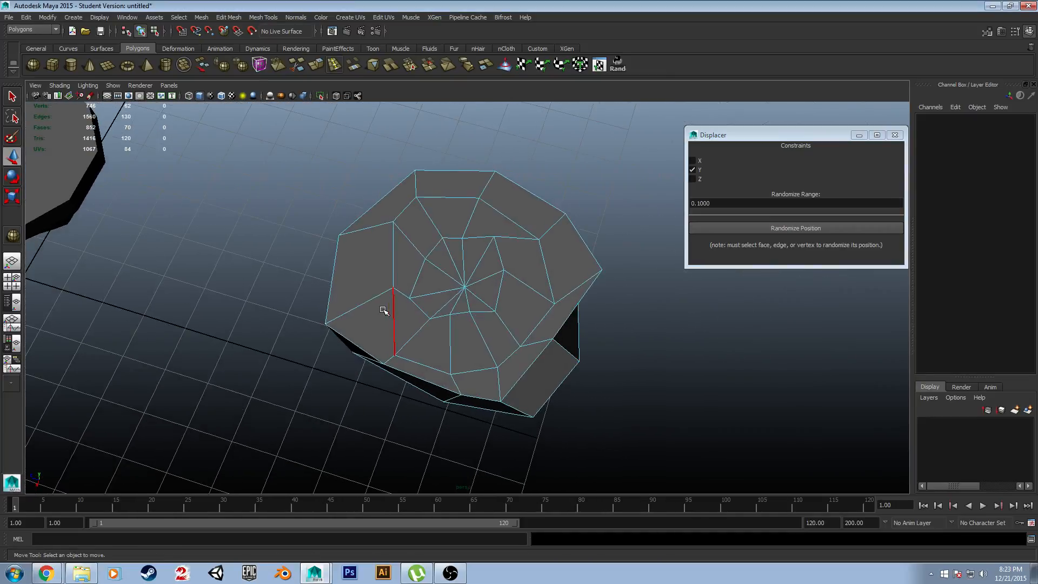
Step: In vertex mode, shift one middle-ring vertex of the gem's top outward and move two nearby inner-ring vertices horizontally
right_drag(386, 326, 340, 303)
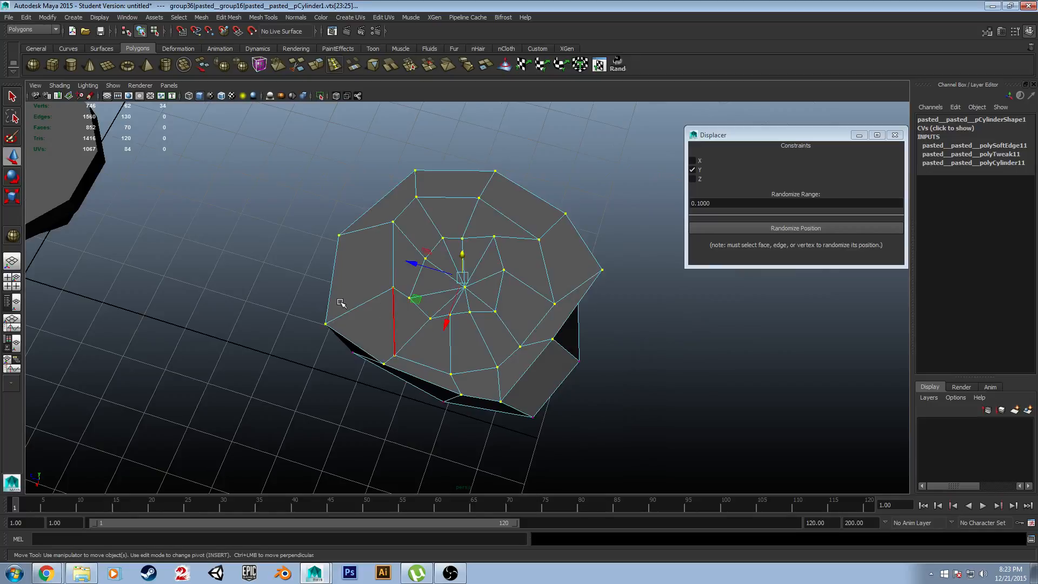
click(393, 349)
drag(358, 381, 328, 361)
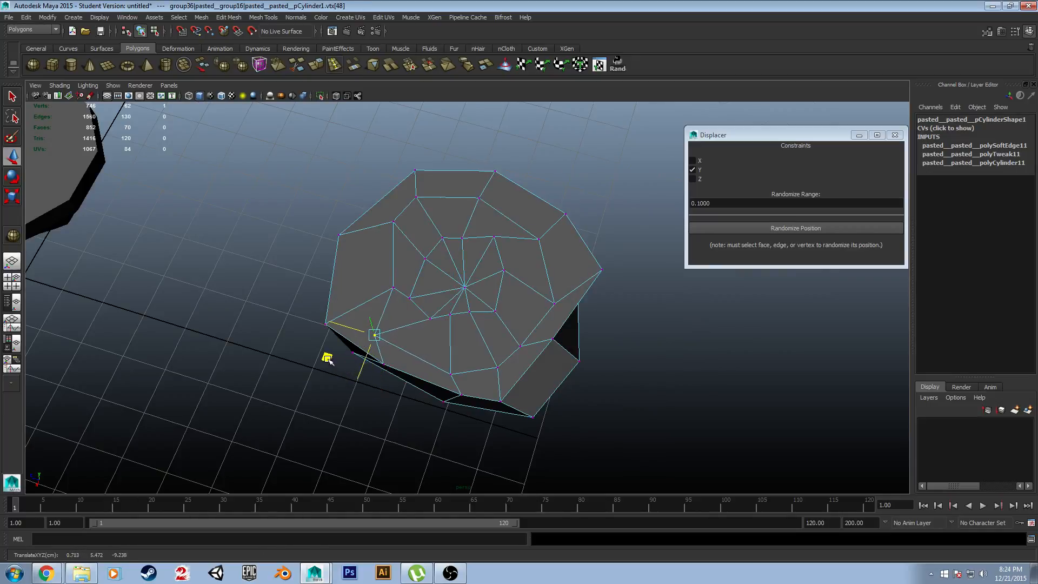
click(426, 318)
drag(389, 343, 411, 346)
click(451, 314)
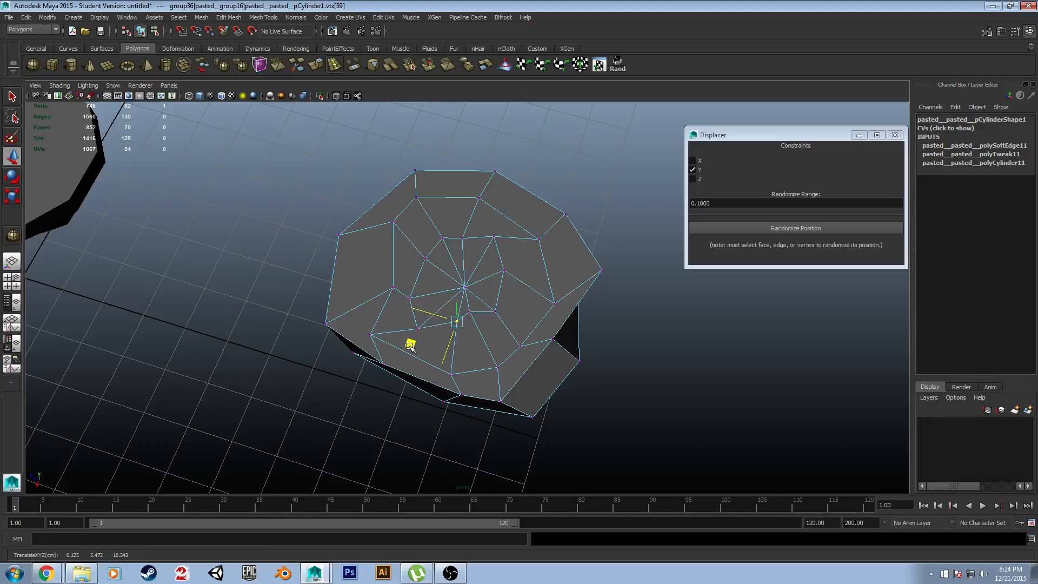
Step: Move more inner-ring vertices around the top's center horizontally by uneven amounts, some inward and some outward
click(424, 260)
drag(374, 280, 391, 298)
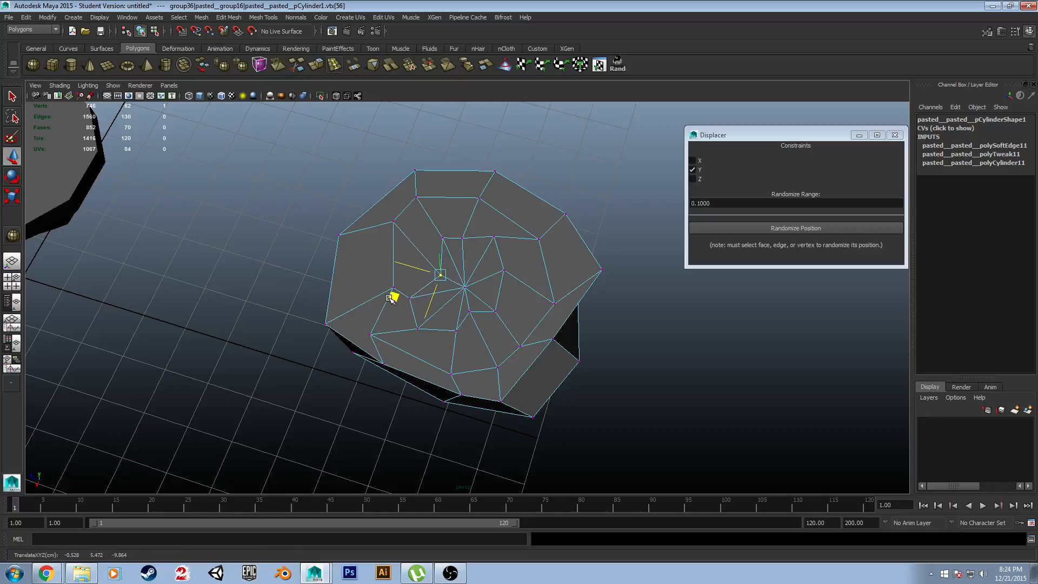
click(444, 238)
drag(396, 259, 393, 240)
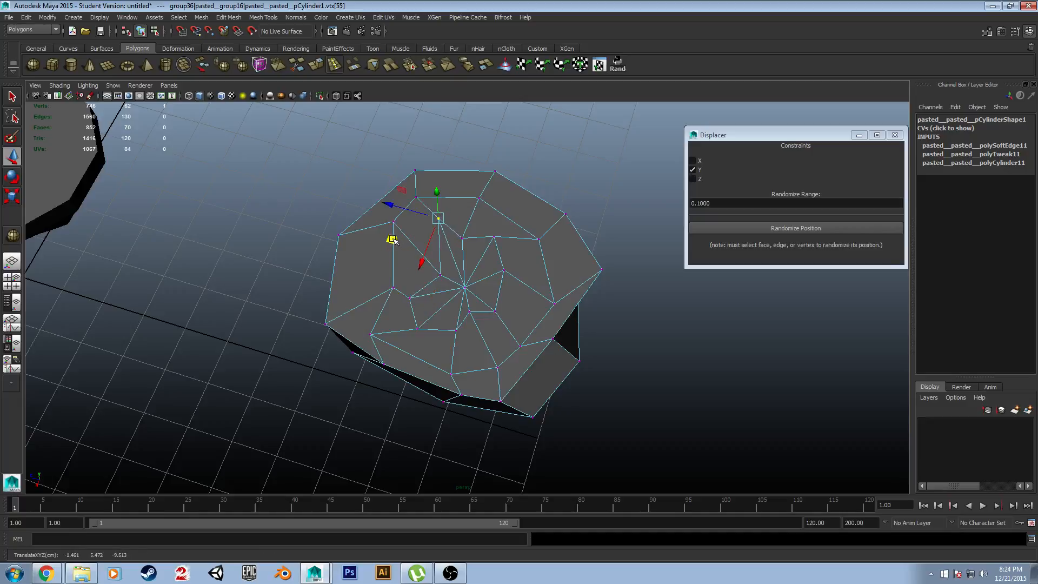
click(463, 238)
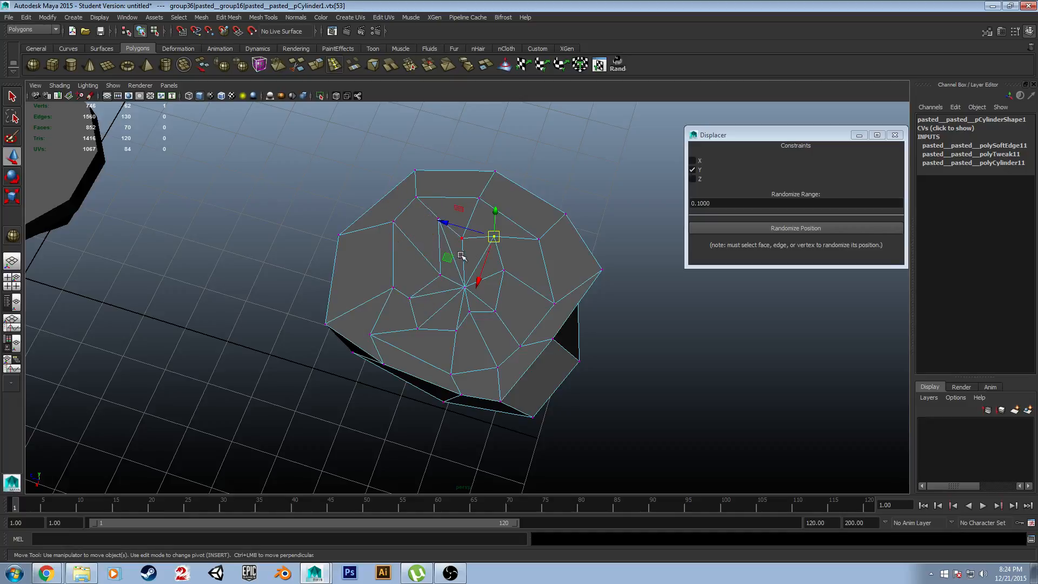
drag(416, 258, 471, 299)
click(503, 271)
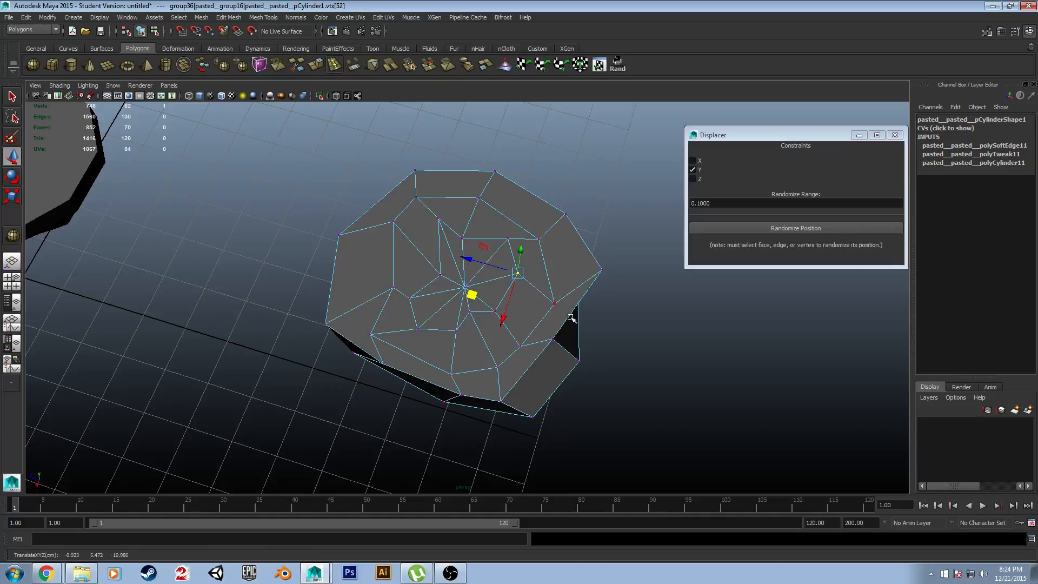
alt+drag(620, 338, 550, 342)
click(487, 321)
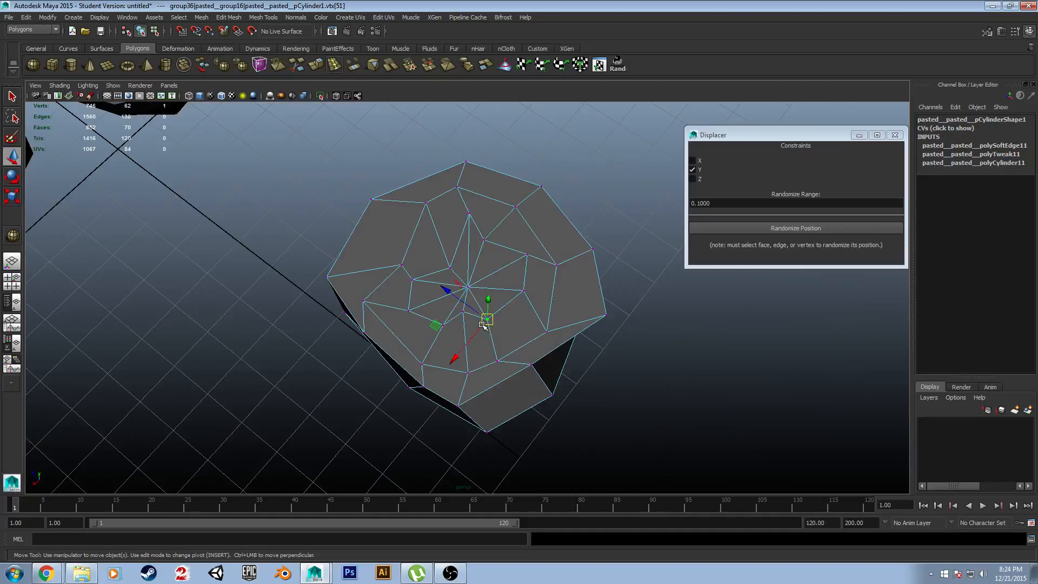
drag(446, 329, 644, 372)
Step: Reselect the sculpted gem in object mode and pull one outer rim vertex of its top outward horizontally
click(187, 297)
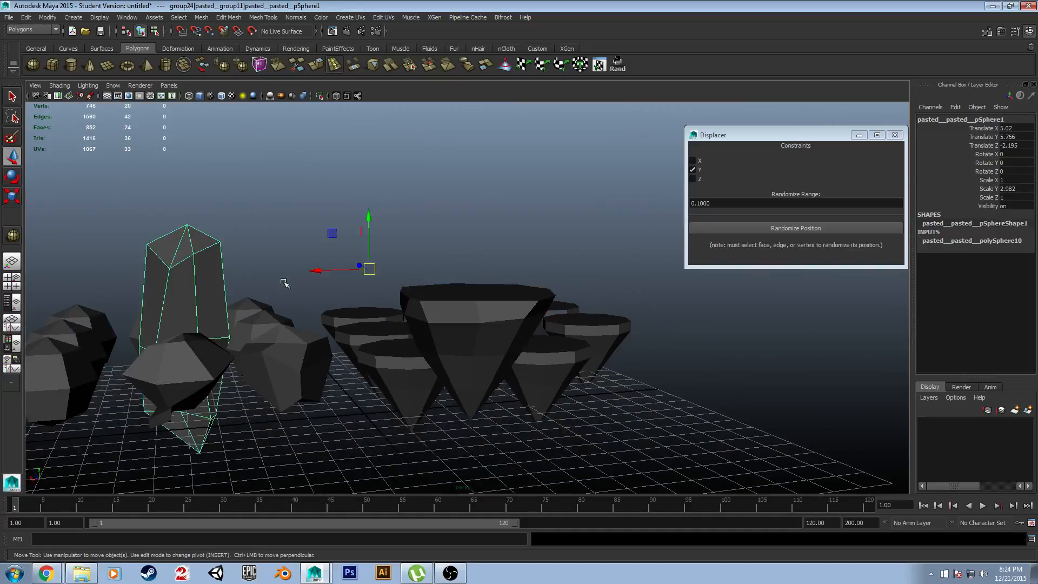
click(425, 295)
alt+drag(424, 296, 556, 364)
alt+right_drag(556, 364, 630, 367)
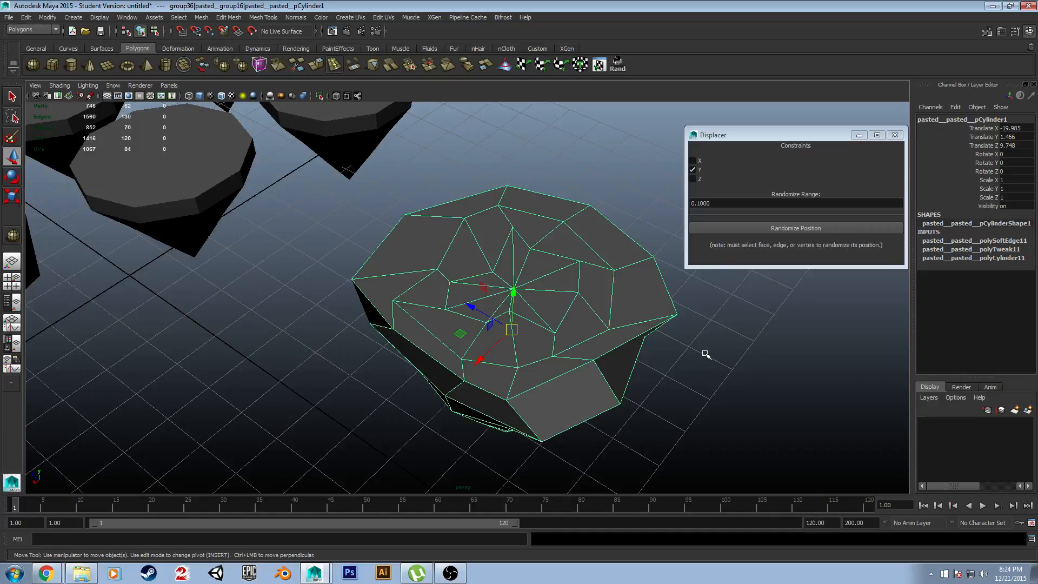
alt+drag(706, 354, 643, 373)
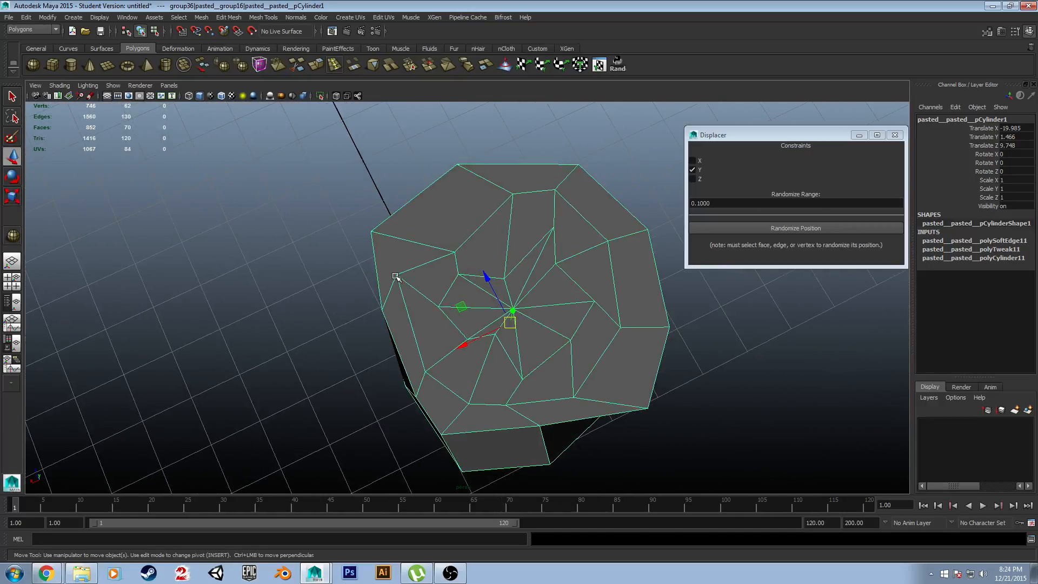
key(F9)
click(382, 310)
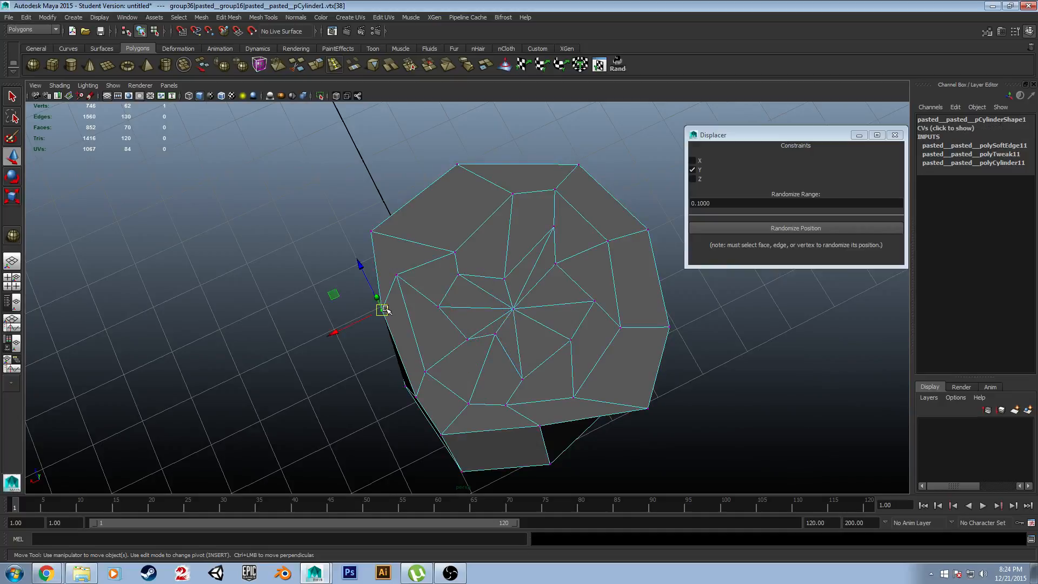
drag(342, 296, 311, 279)
alt+drag(301, 324, 324, 299)
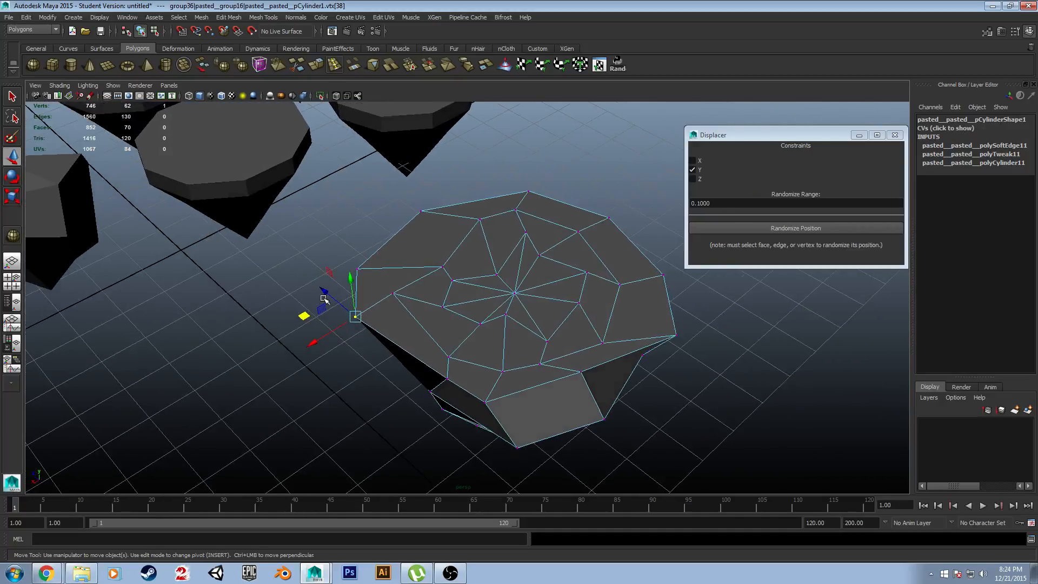
Step: Move an upper and lower rim vertex pair outward together, and reposition the lower vertex on its own
click(479, 396)
shift+click(525, 428)
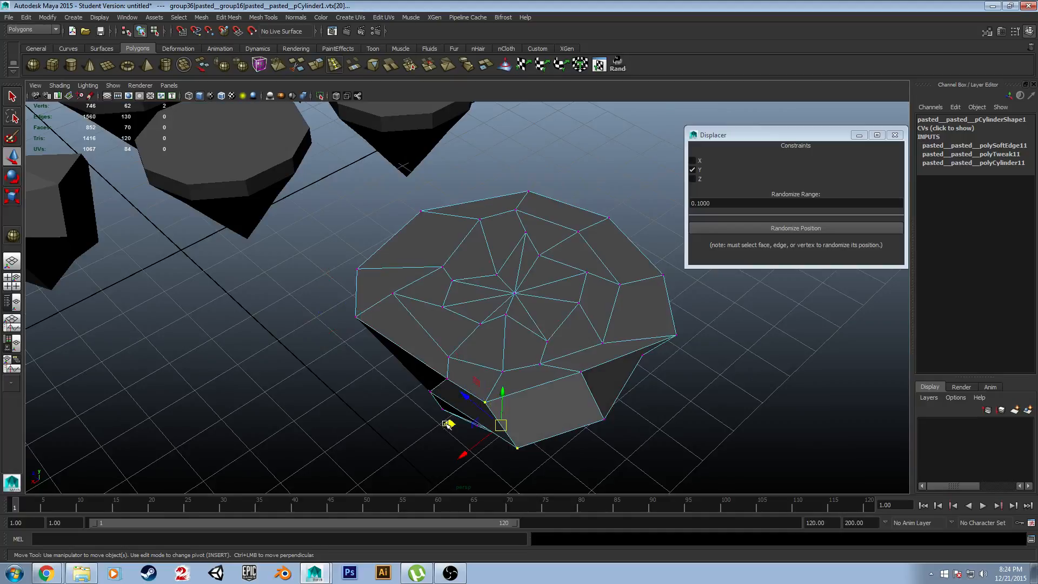
middle_drag(449, 424, 427, 456)
click(497, 460)
alt+drag(618, 448, 626, 440)
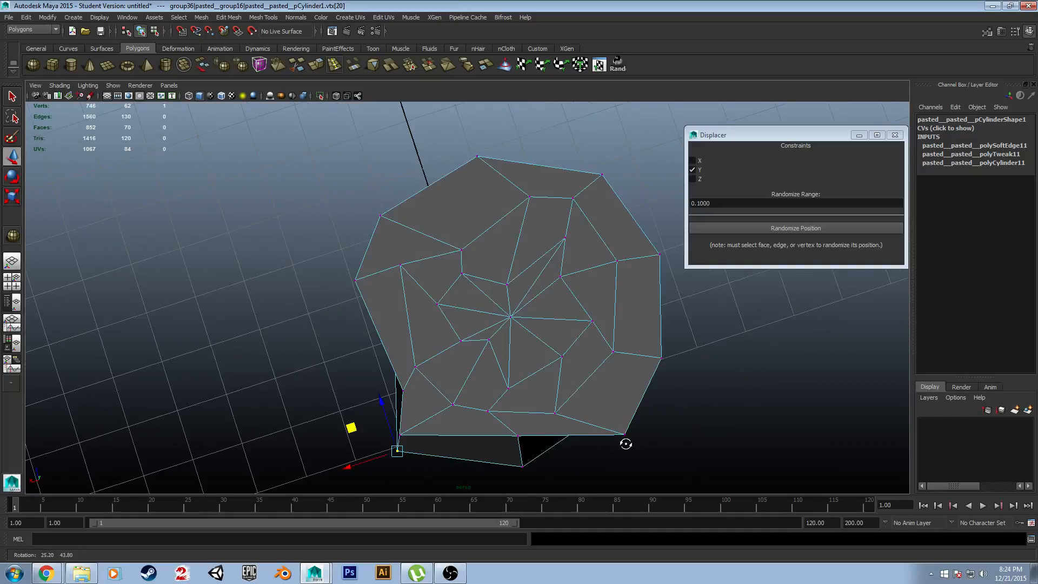
Step: Select another matching upper and lower rim vertex pair and pull it outward to form a protruding corner
scroll(500, 163, down, 2)
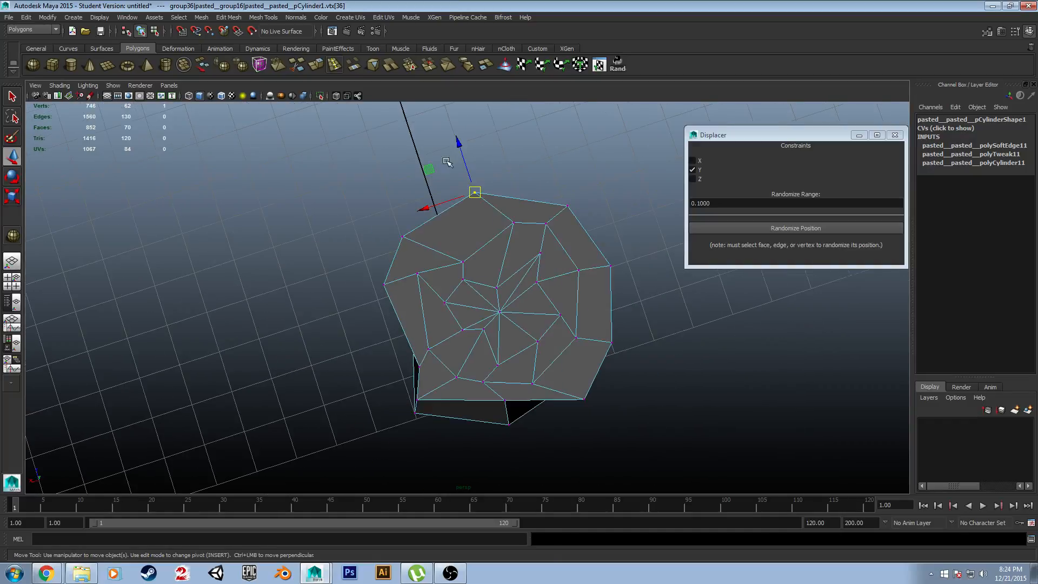
alt+drag(496, 180, 529, 156)
click(383, 292)
alt+drag(476, 223, 432, 253)
shift+click(414, 263)
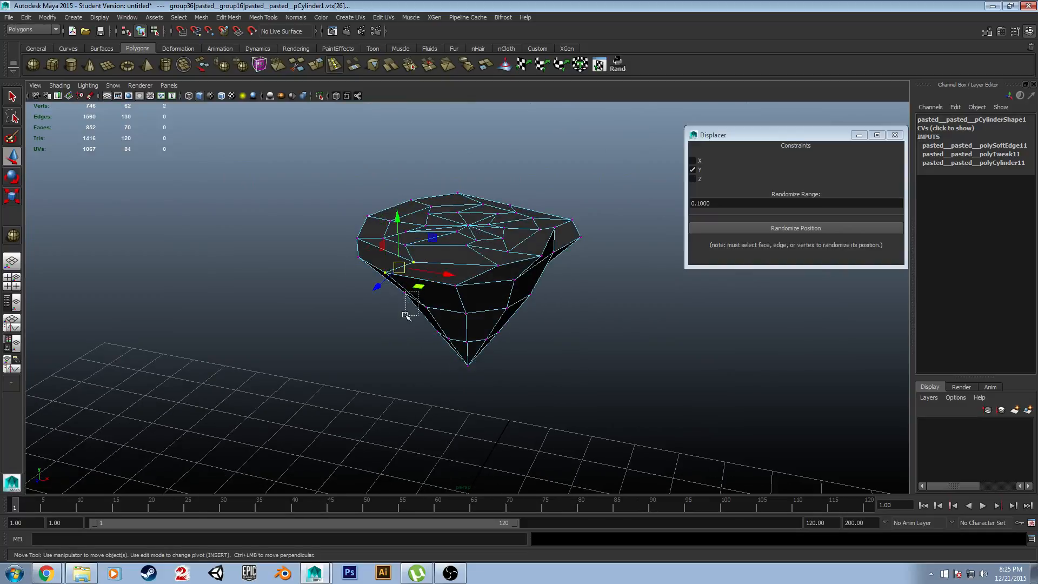
mouse_move(406, 315)
mouse_down()
mouse_move(421, 290)
mouse_move(405, 313)
mouse_move(397, 303)
mouse_up()
click(414, 264)
shift+click(387, 271)
alt+drag(492, 290, 463, 332)
Step: Push the adjacent upper and lower rim vertex pair inward to form a notch in the gem's outline
click(496, 263)
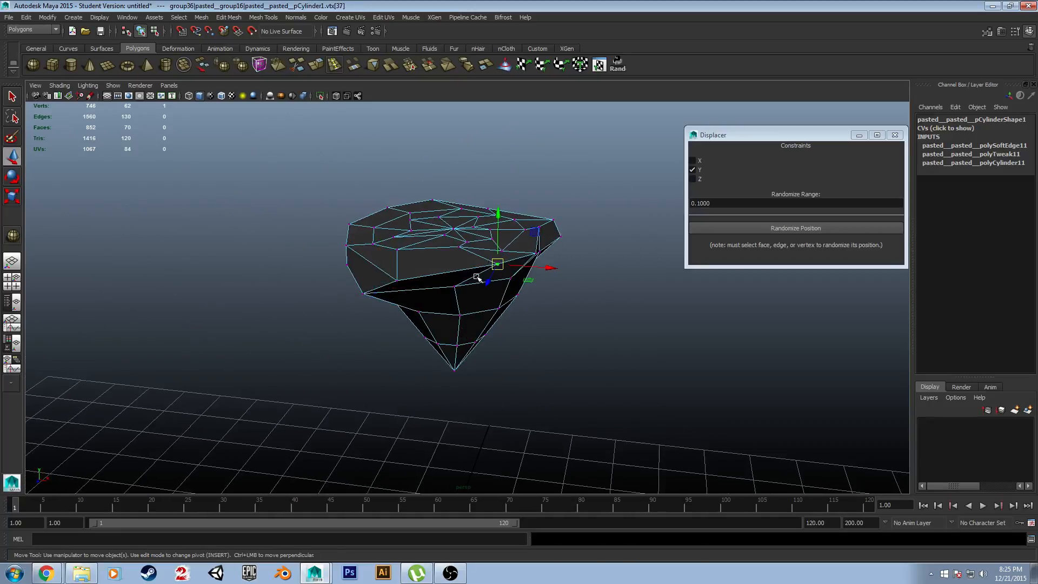
shift+click(457, 285)
alt+drag(457, 285, 364, 325)
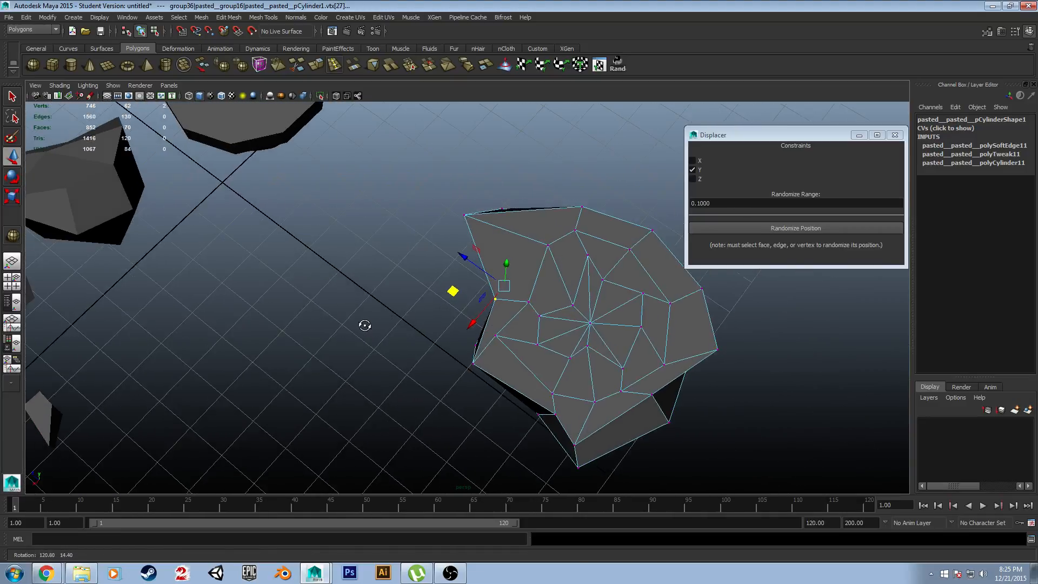
Step: Select an upper and lower rim vertex pair on the opposite side of the gem and move it inward horizontally
click(701, 292)
alt+drag(743, 303, 645, 265)
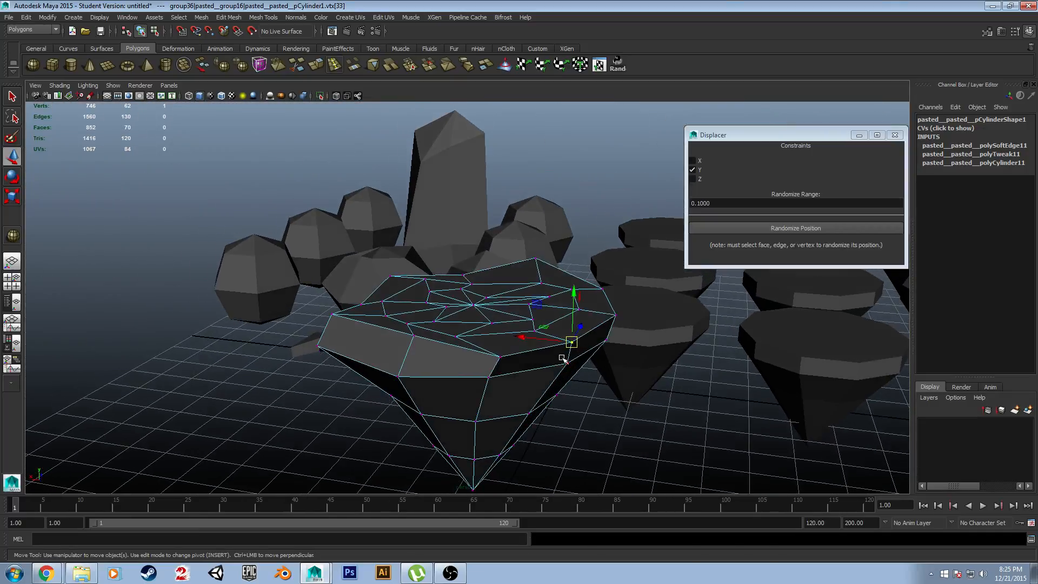
shift+click(566, 363)
alt+drag(566, 362, 611, 396)
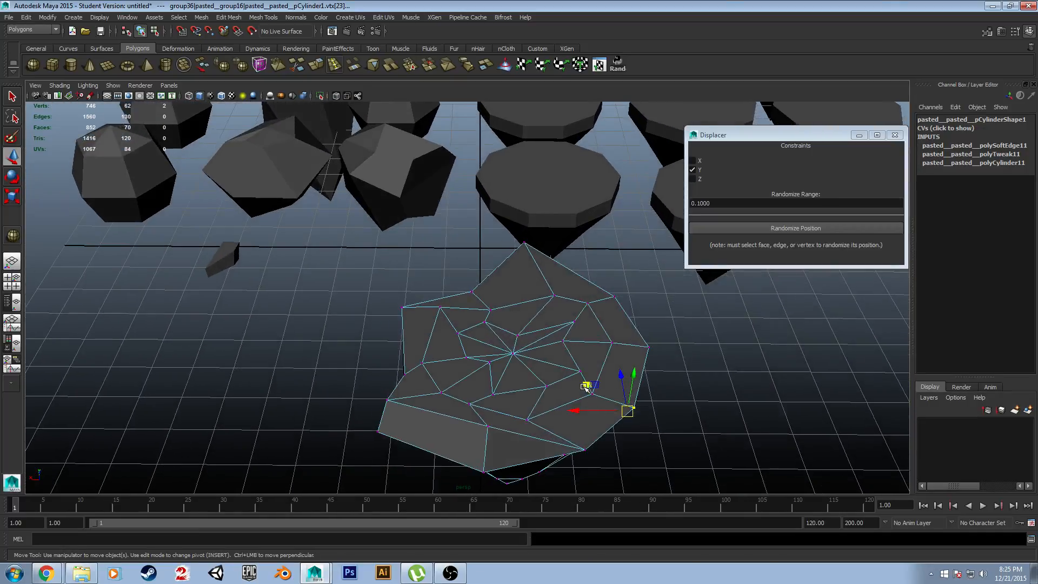
middle_drag(586, 386, 577, 381)
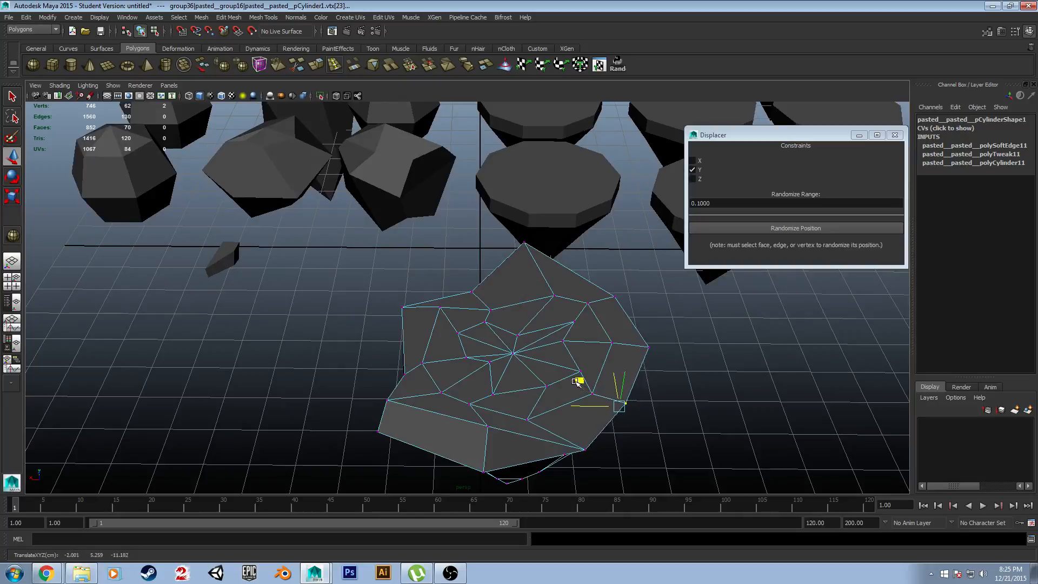
Step: Pull the next upper and lower rim vertex pair outward into a pointed corner and clear the selection
click(585, 449)
alt+drag(584, 449, 575, 408)
shift+click(496, 301)
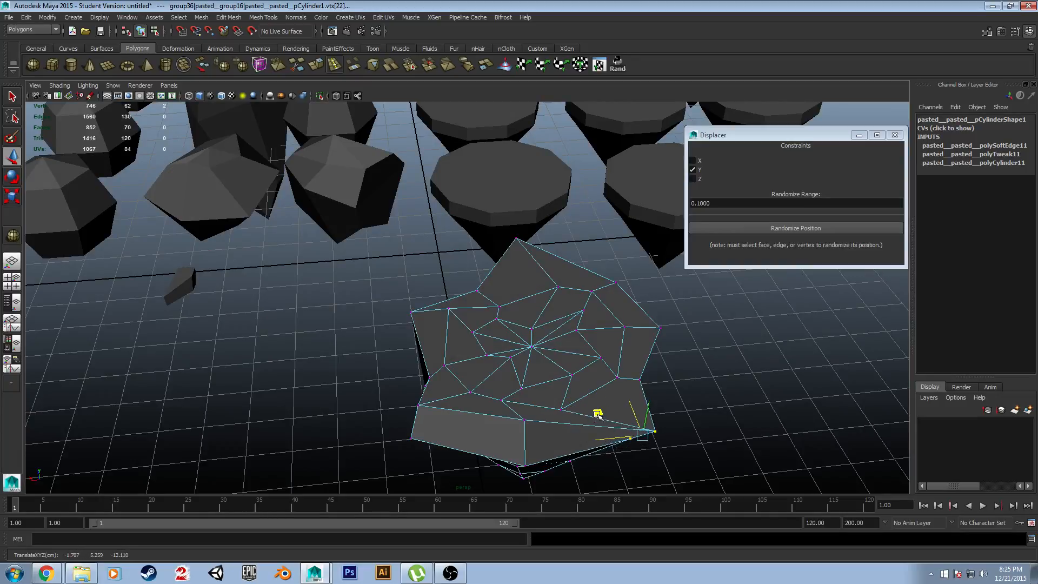
click(701, 359)
Step: Select the two vertex rings on the gem's lower cone and randomize their position twice with the Y constraint
alt+drag(700, 359, 554, 323)
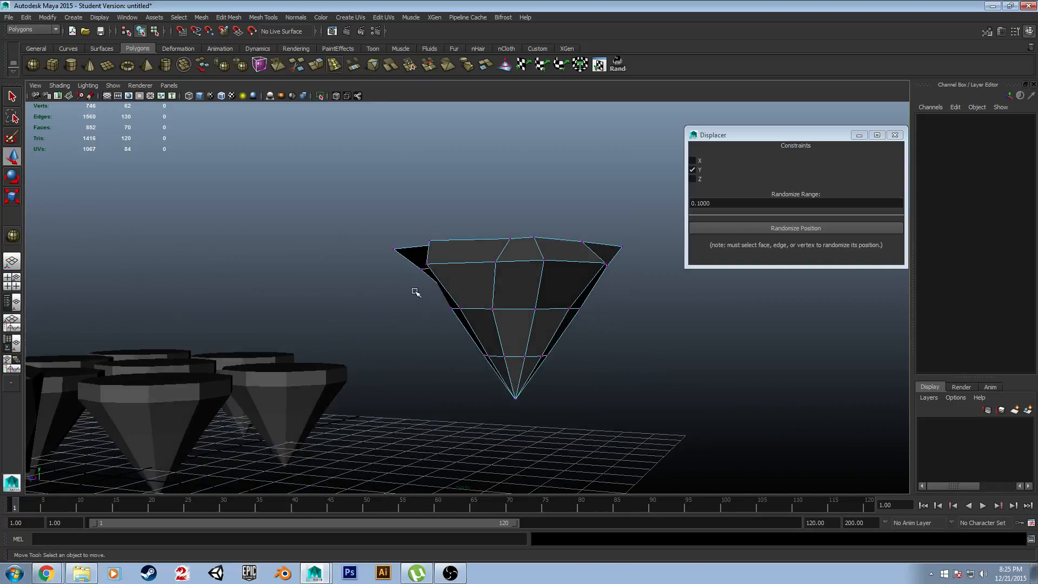
drag(607, 358, 609, 359)
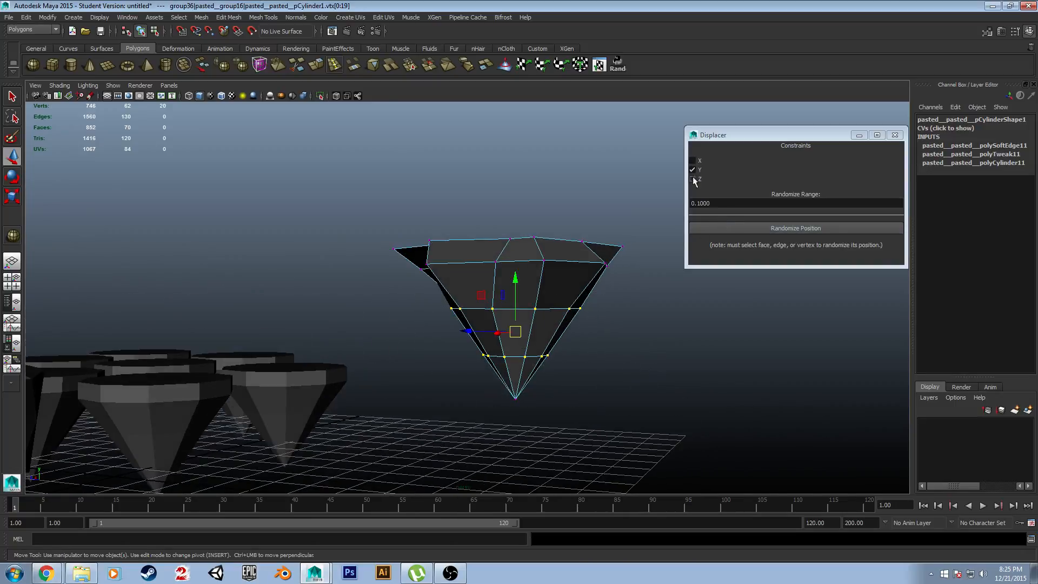
click(719, 229)
alt+drag(676, 304, 653, 356)
click(744, 229)
alt+middle_drag(653, 356, 635, 352)
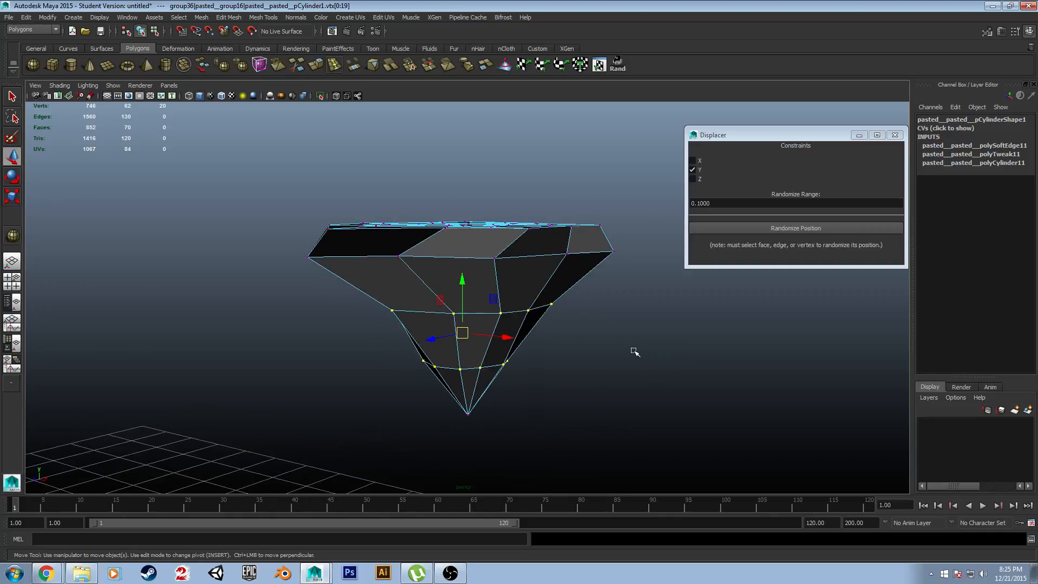
Step: Lengthen the gem's point by moving the tip vertex downward and lowering the vertex ring just above it
click(496, 330)
alt+drag(496, 330, 562, 336)
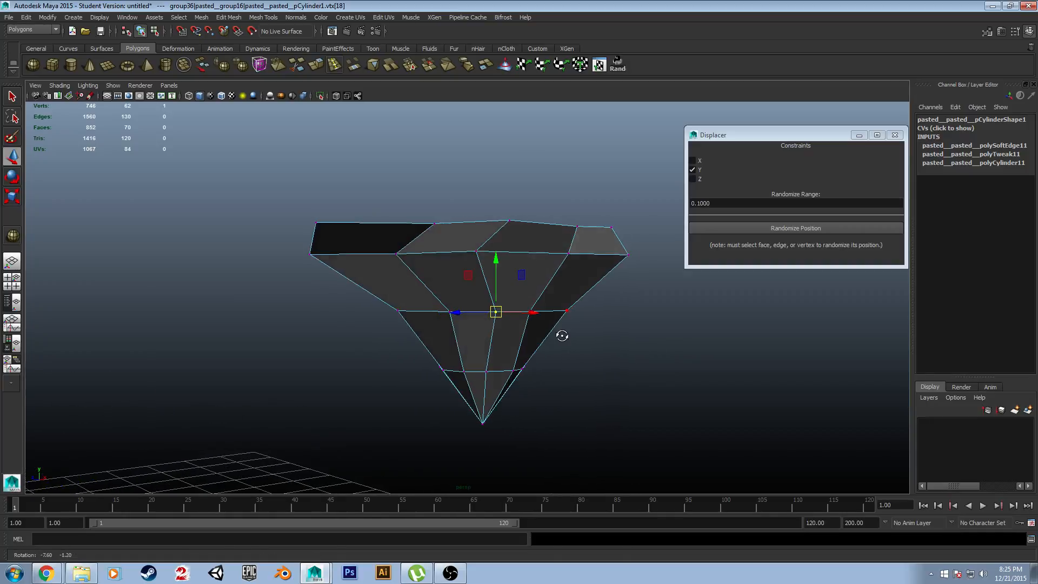
drag(486, 403, 484, 377)
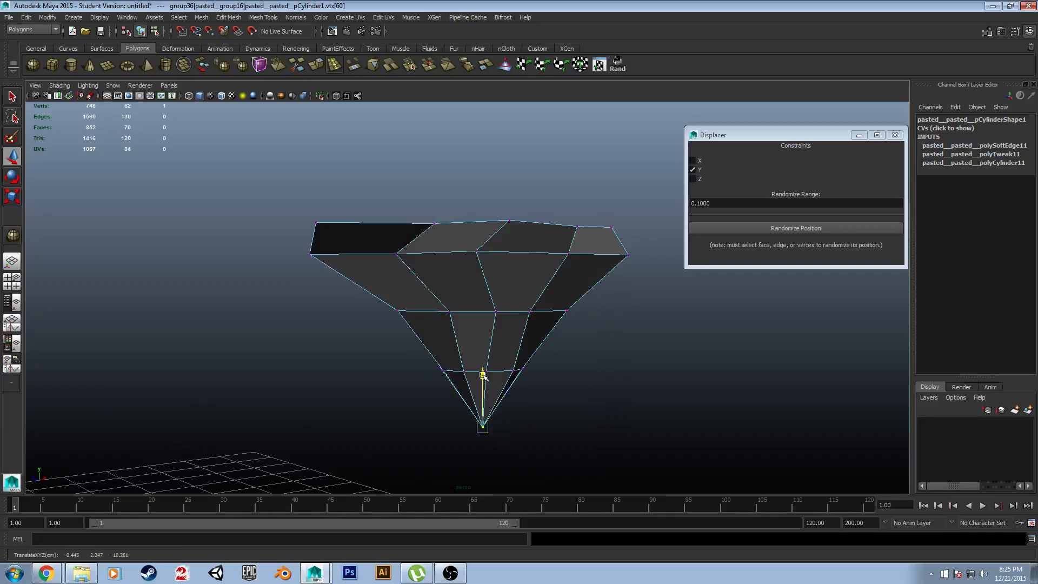
drag(403, 341, 586, 389)
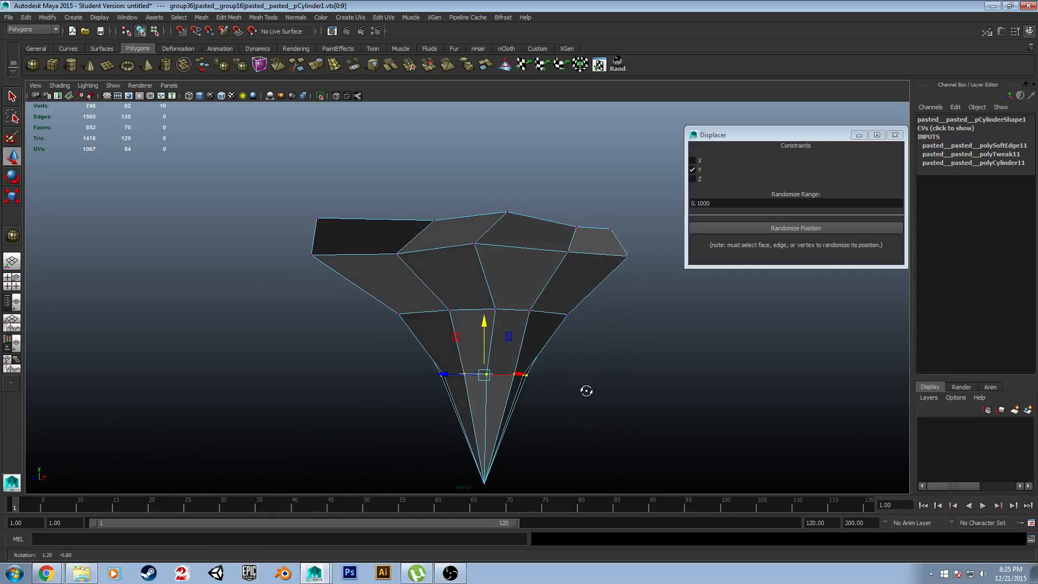
drag(493, 325, 492, 347)
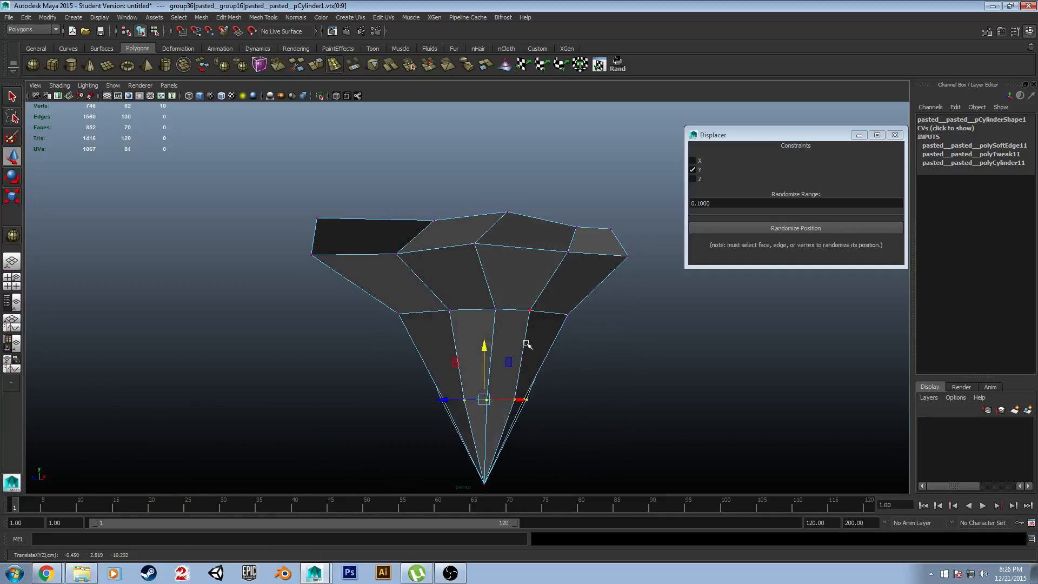
Step: Select the two vertex rings on the gem's lower cone and scale them slightly outward in the horizontal plane
drag(638, 432, 342, 298)
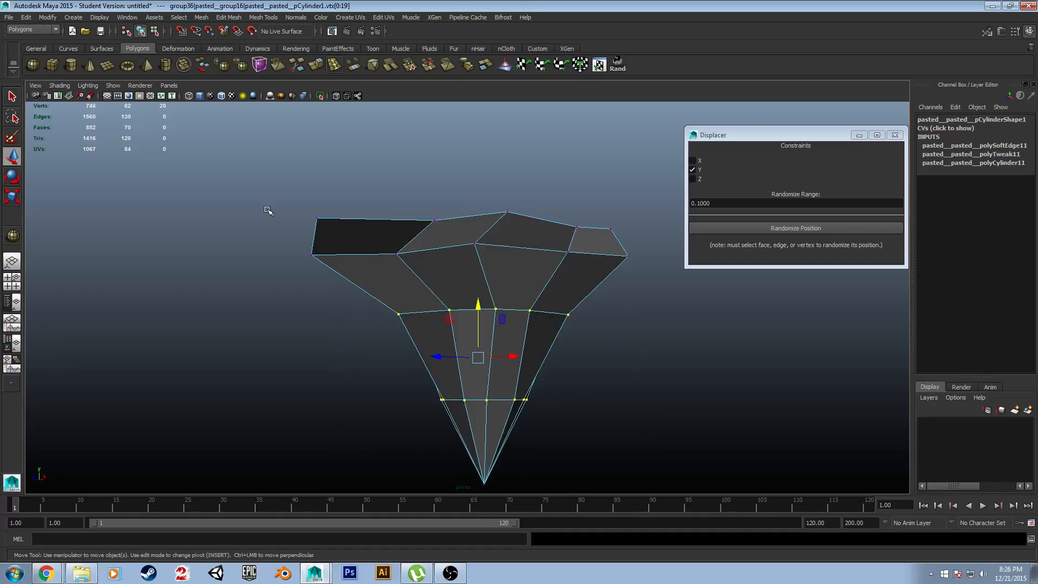
key(r)
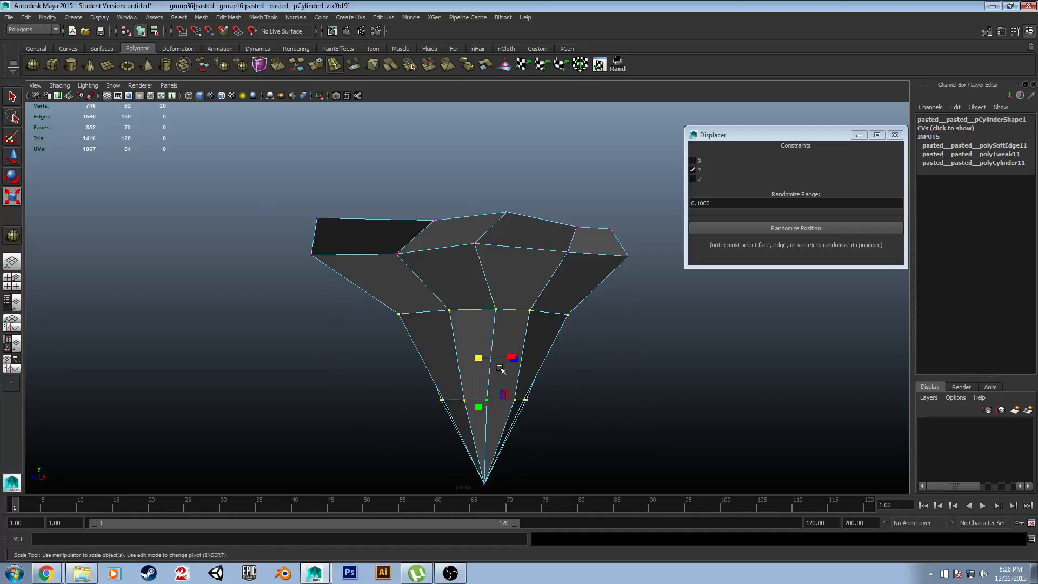
alt+drag(575, 388, 575, 408)
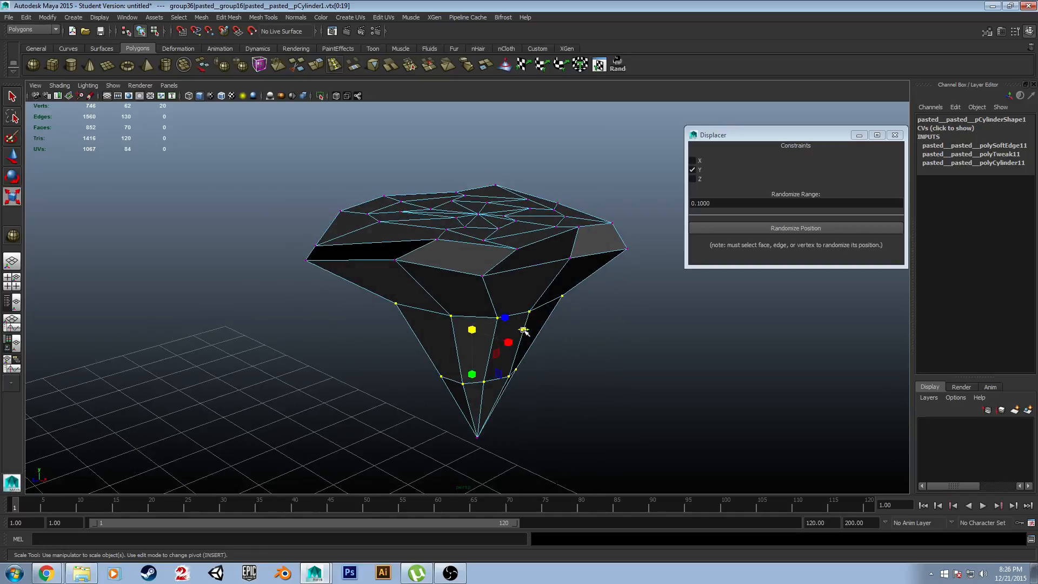
drag(524, 329, 528, 332)
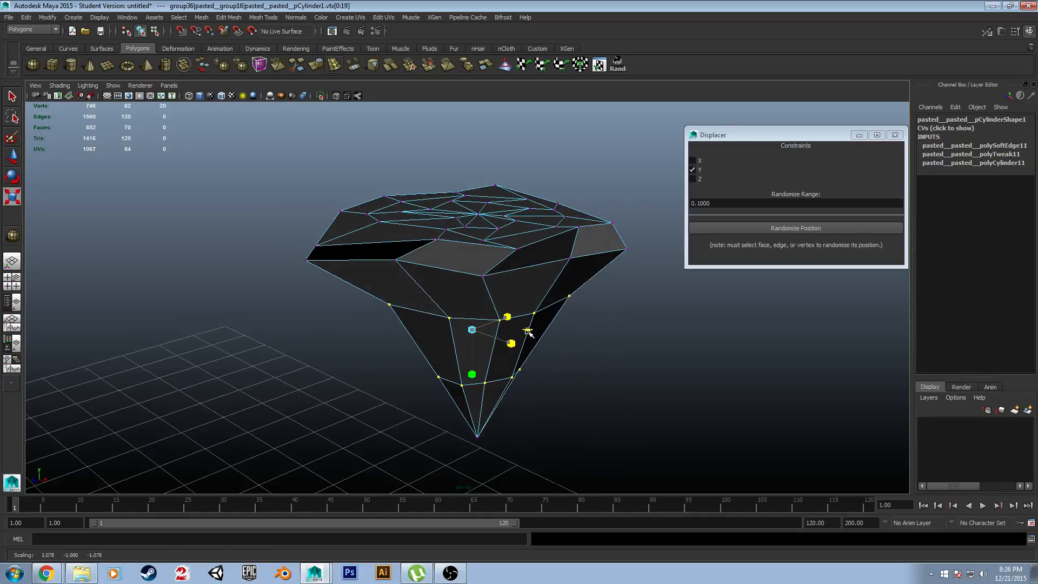
Step: Reselect the two lower-cone vertex rings and randomize their position three times with the Y constraint at range 0.1
alt+drag(564, 363, 686, 364)
click(655, 354)
drag(635, 429, 346, 290)
click(744, 227)
click(742, 226)
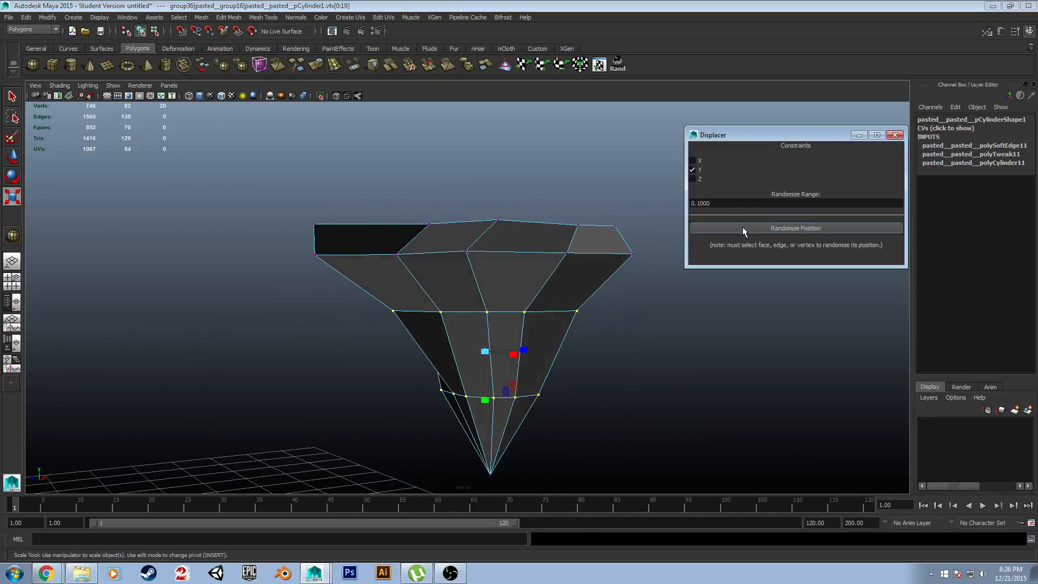
click(742, 226)
alt+drag(698, 333, 628, 366)
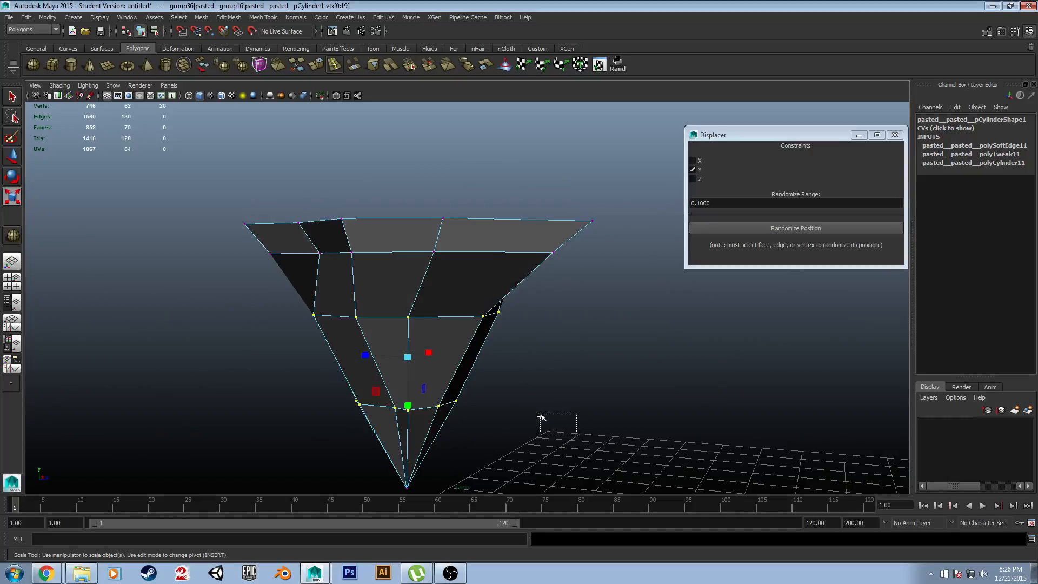
Step: Select the lower rim ring plus both lower-cone rings, switch the constraints from Y to X and Z, and randomize their position
drag(540, 415, 243, 244)
click(694, 170)
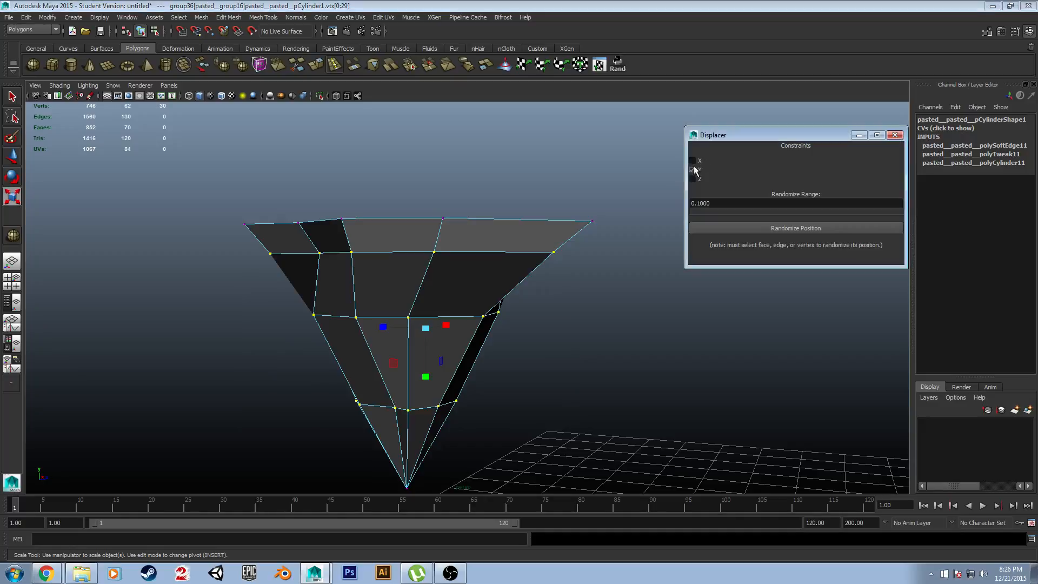
click(774, 228)
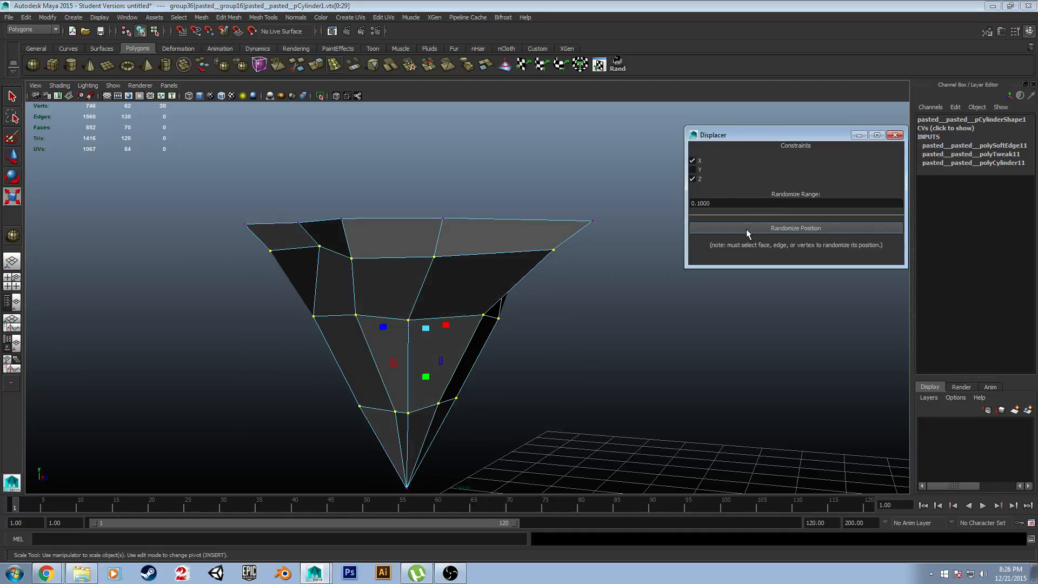
alt+drag(709, 279, 672, 290)
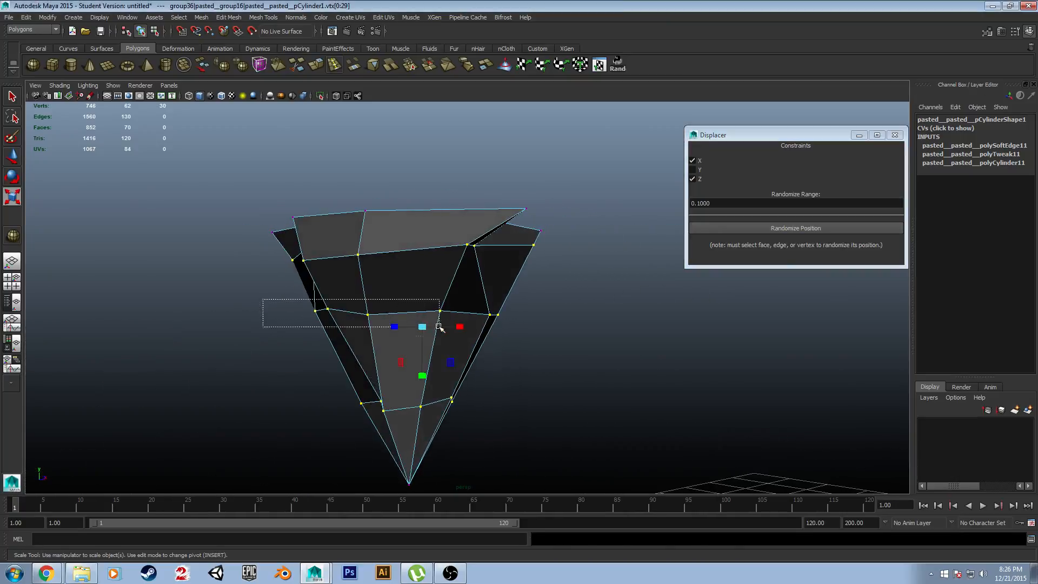
Step: Select only the middle vertex ring, set the randomize range to 0.3, and randomize its position repeatedly with X and Z constrained
drag(439, 327, 594, 338)
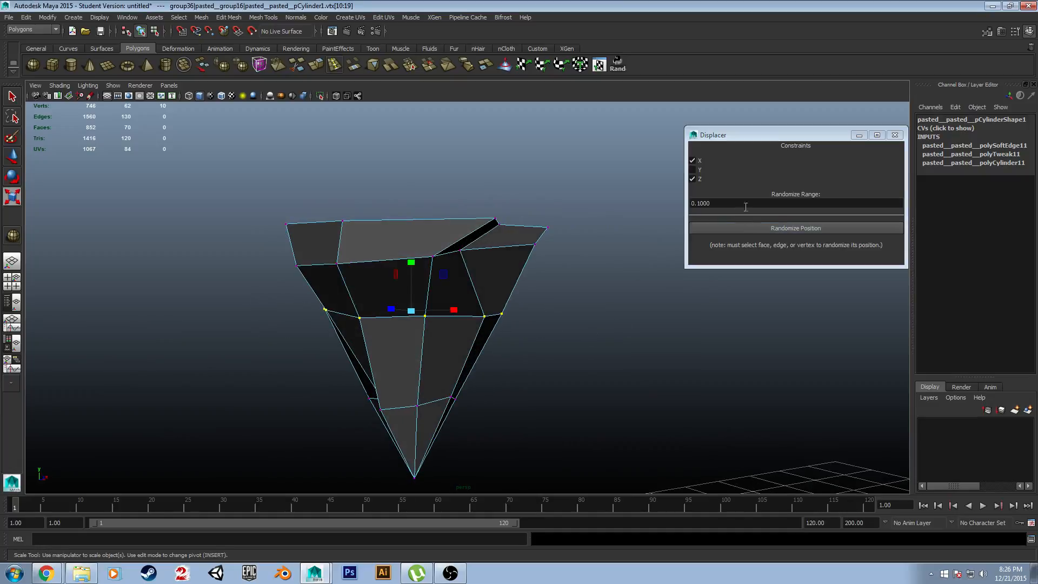
click(711, 201)
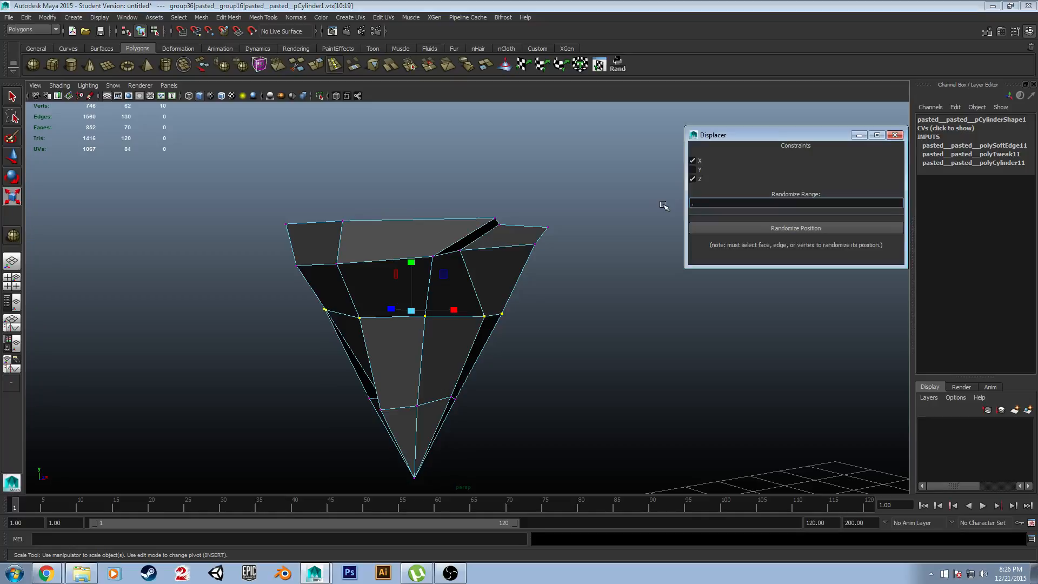
key(Return)
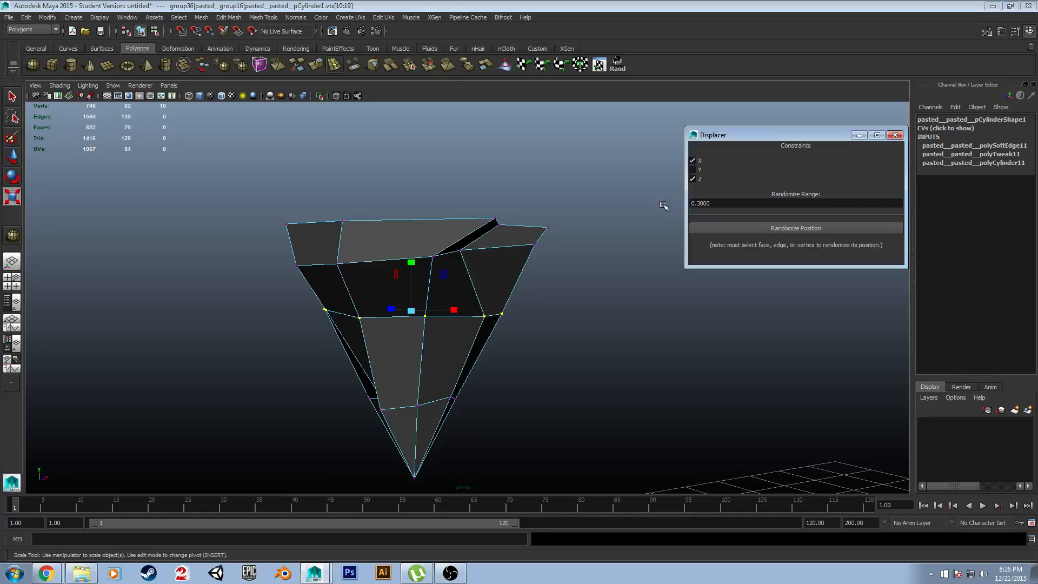
click(721, 225)
click(722, 225)
click(721, 225)
click(722, 225)
click(721, 224)
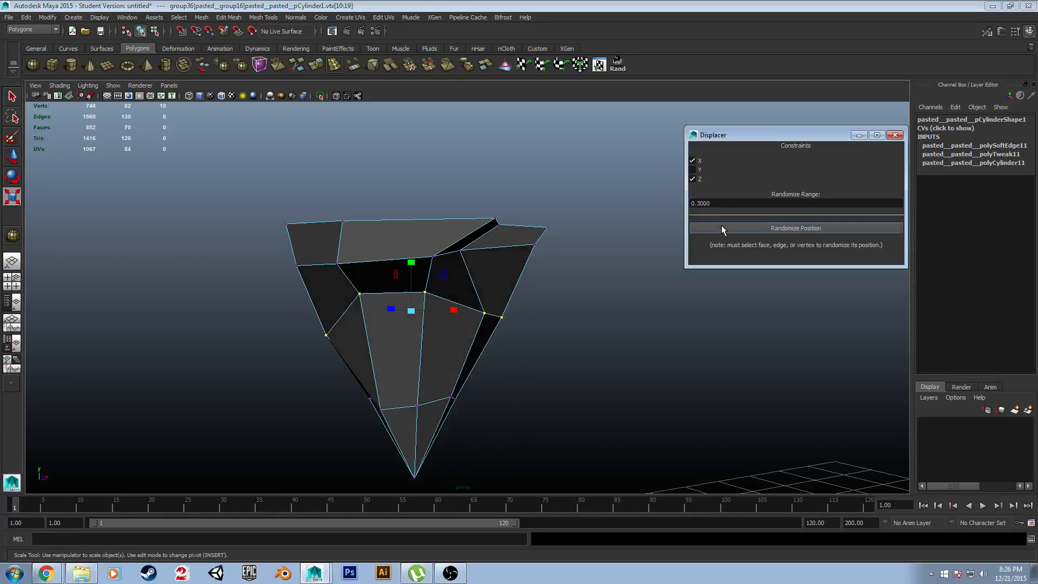
click(722, 228)
Step: Select the lowest vertex ring above the tip, set the randomize range to 0.15, and randomize its position three times
alt+drag(671, 276, 391, 372)
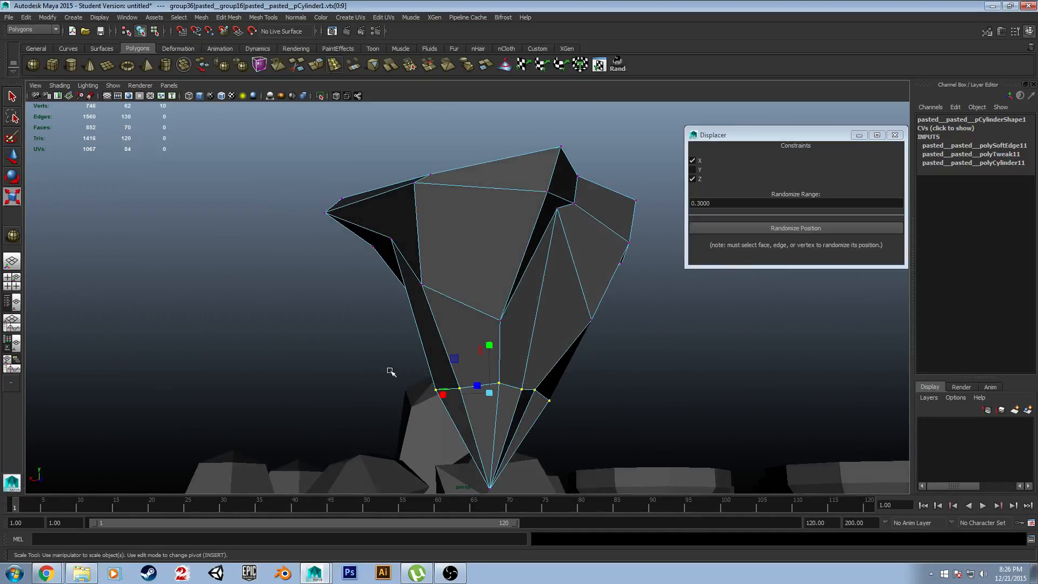
alt+drag(633, 383, 762, 312)
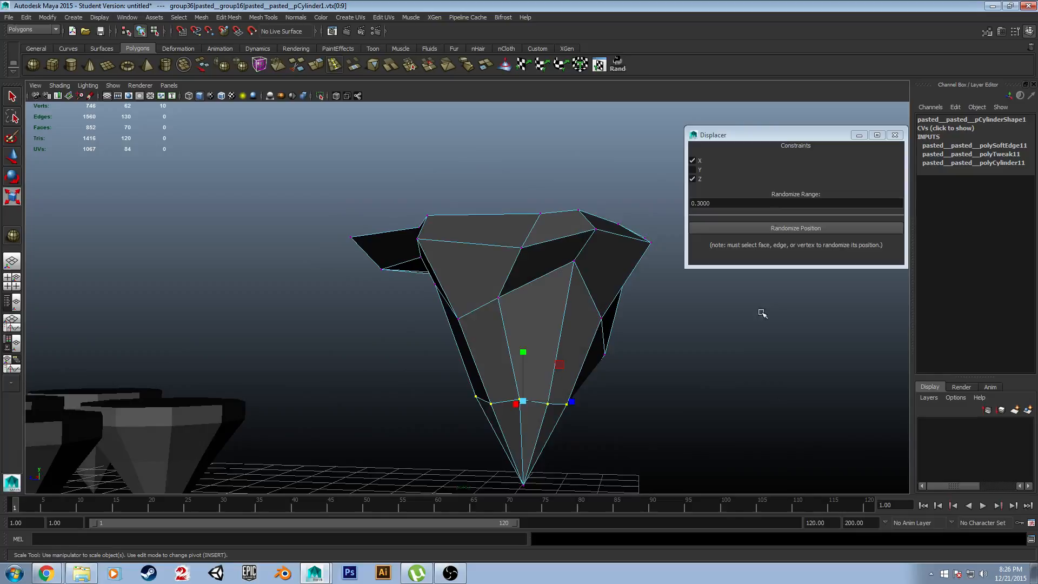
click(725, 203)
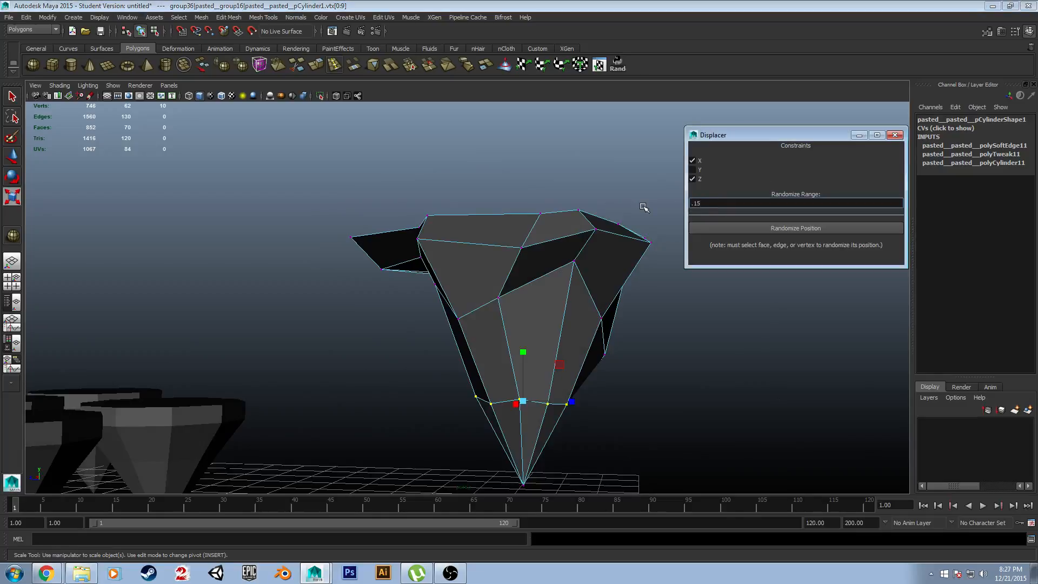
key(Return)
alt+drag(685, 278, 608, 311)
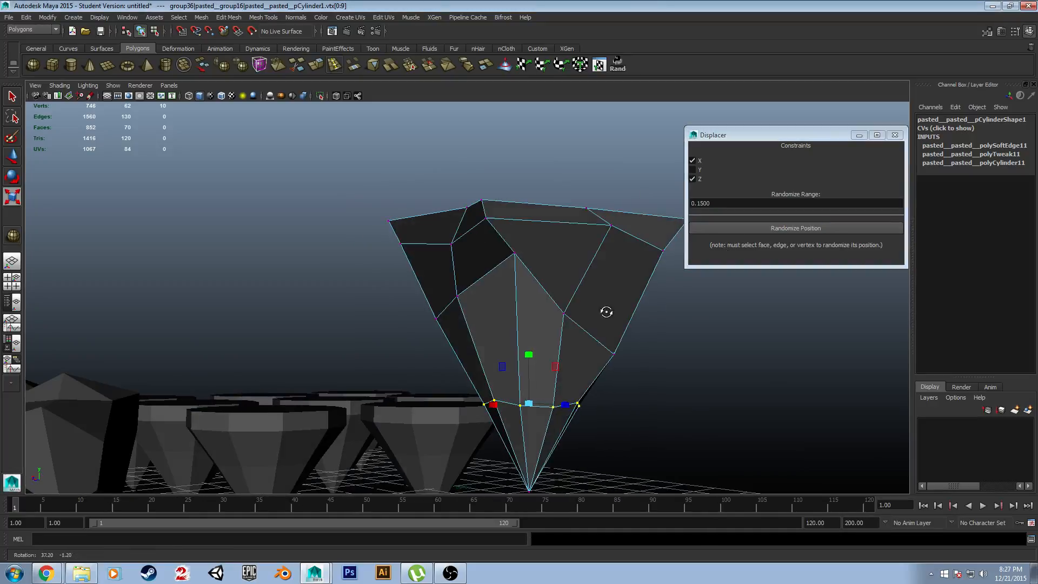
alt+drag(632, 422, 579, 419)
alt+middle_drag(600, 417, 592, 343)
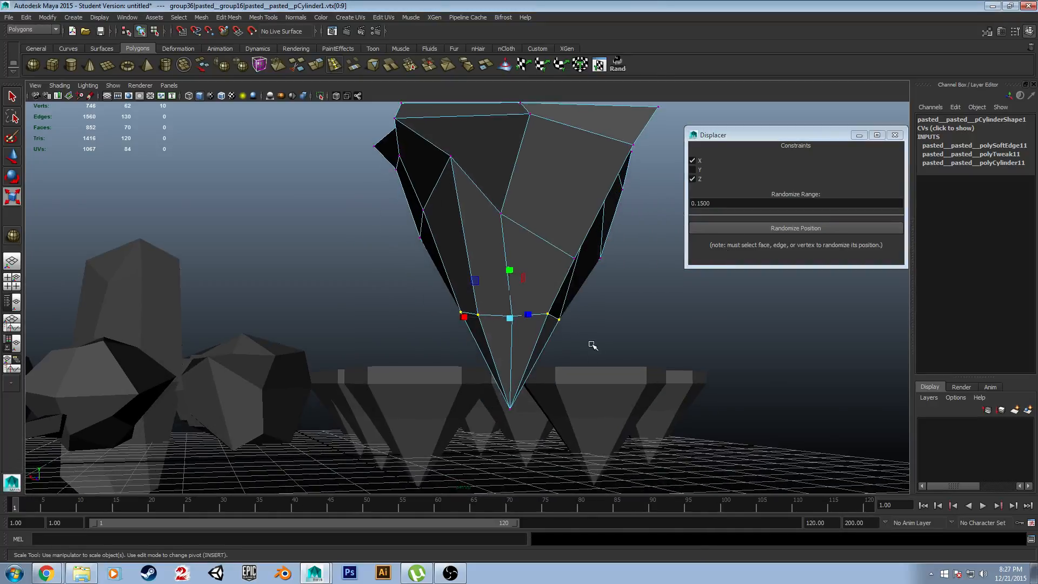
click(705, 231)
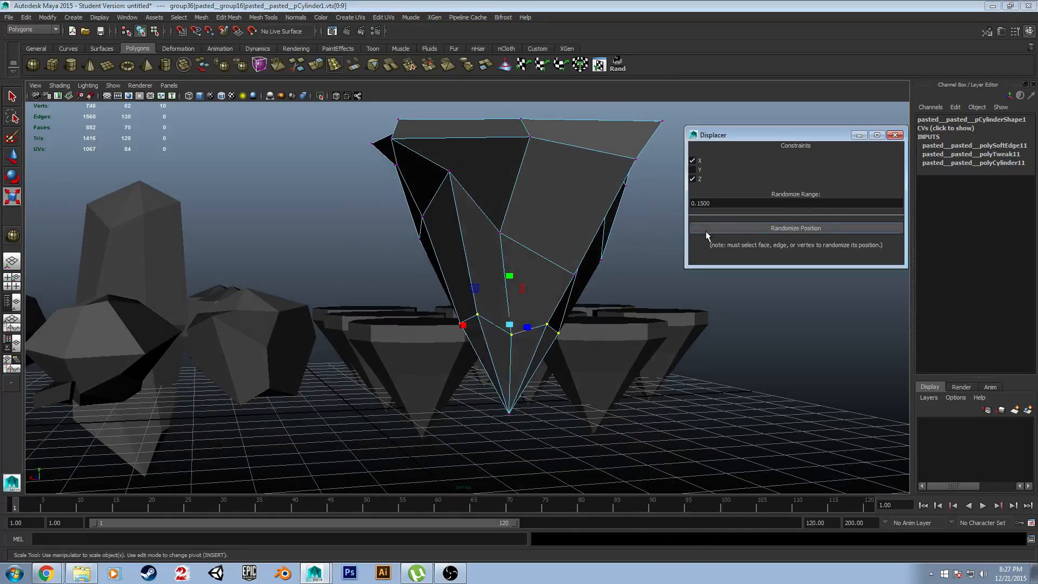
click(706, 231)
click(705, 232)
Step: Pull one middle-ring vertex far downward to form a second spike beside the gem's tip
alt+drag(687, 319, 549, 345)
alt+drag(564, 332, 447, 387)
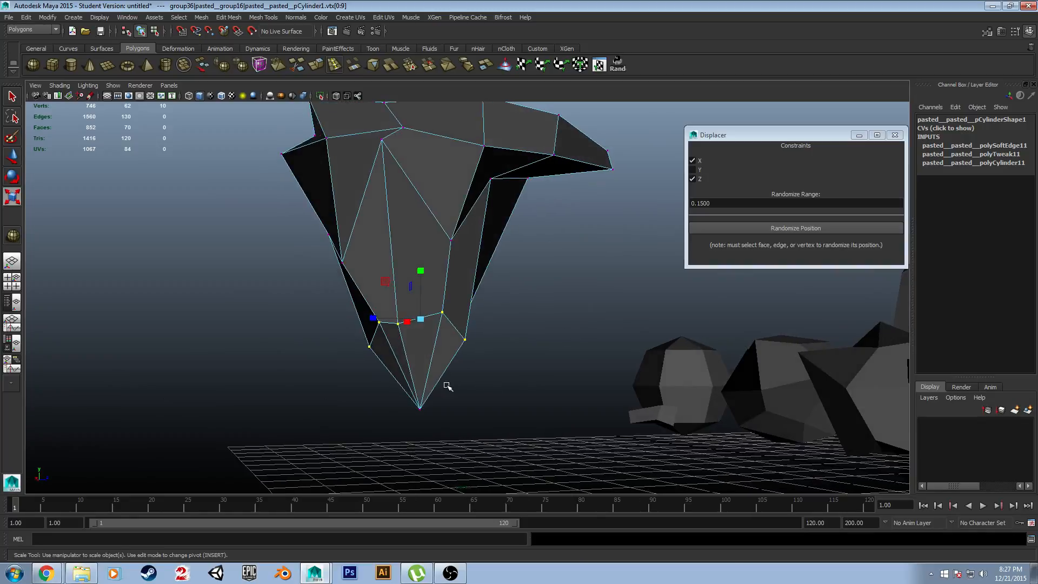
key(w)
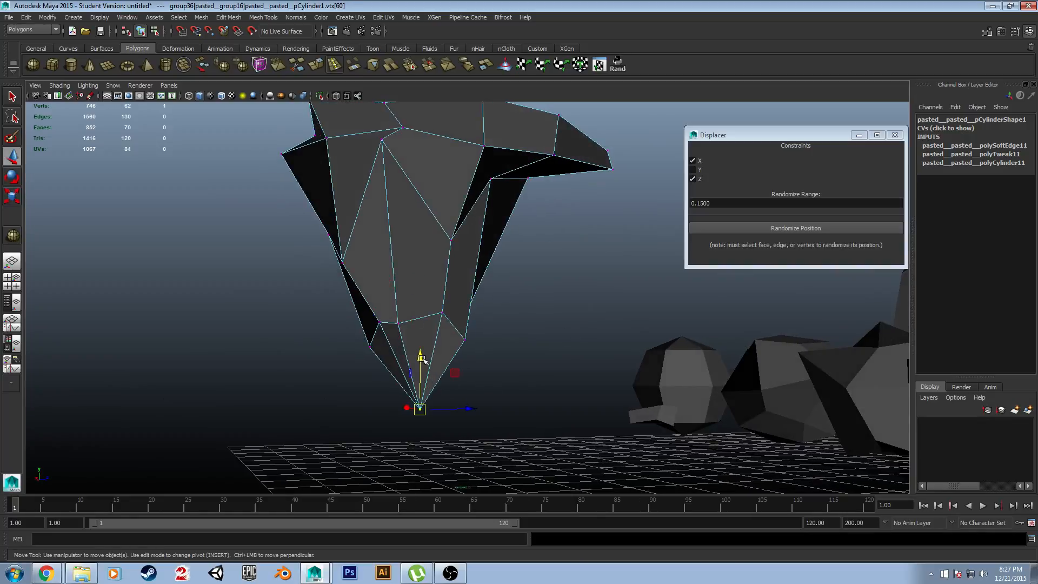
click(615, 371)
alt+drag(614, 371, 582, 299)
click(457, 262)
alt+drag(457, 262, 608, 346)
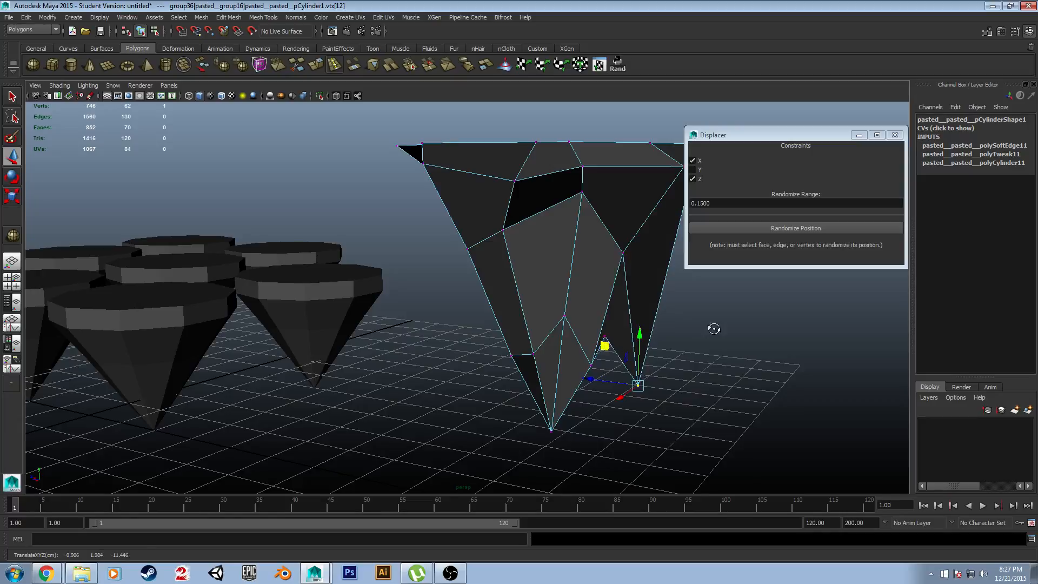
Step: Select the middle-ring vertex next to the second spike and reposition it within a vertical plane
alt+drag(713, 329, 348, 197)
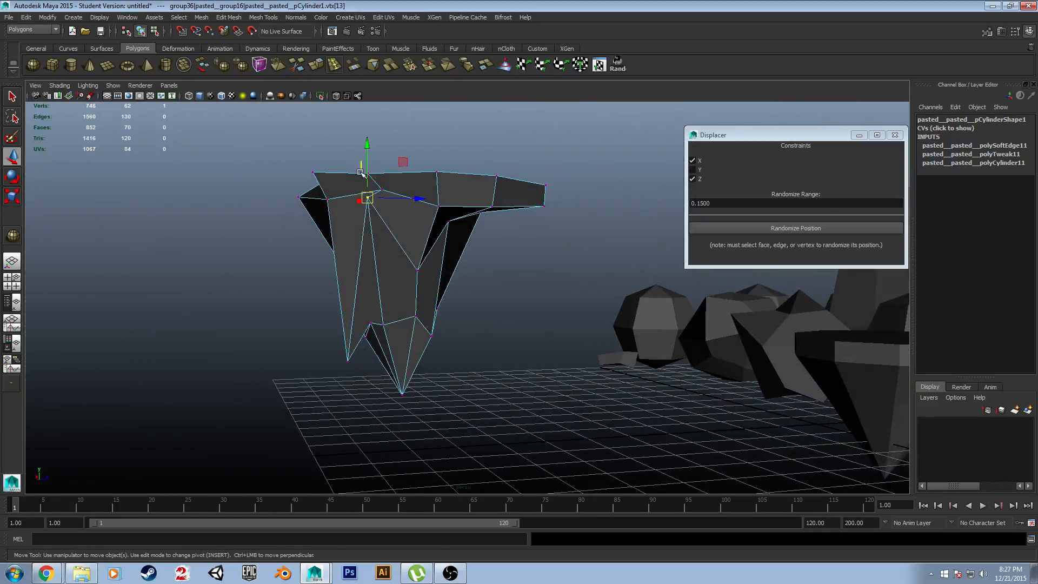
middle_drag(403, 166, 443, 189)
alt+drag(452, 347, 557, 307)
click(556, 233)
alt+drag(555, 234, 626, 327)
drag(593, 291, 544, 386)
click(613, 348)
Step: Lower the middle-ring vertex under the overhanging rim corner and shift the lower rim vertex above it horizontally
alt+drag(461, 448, 556, 388)
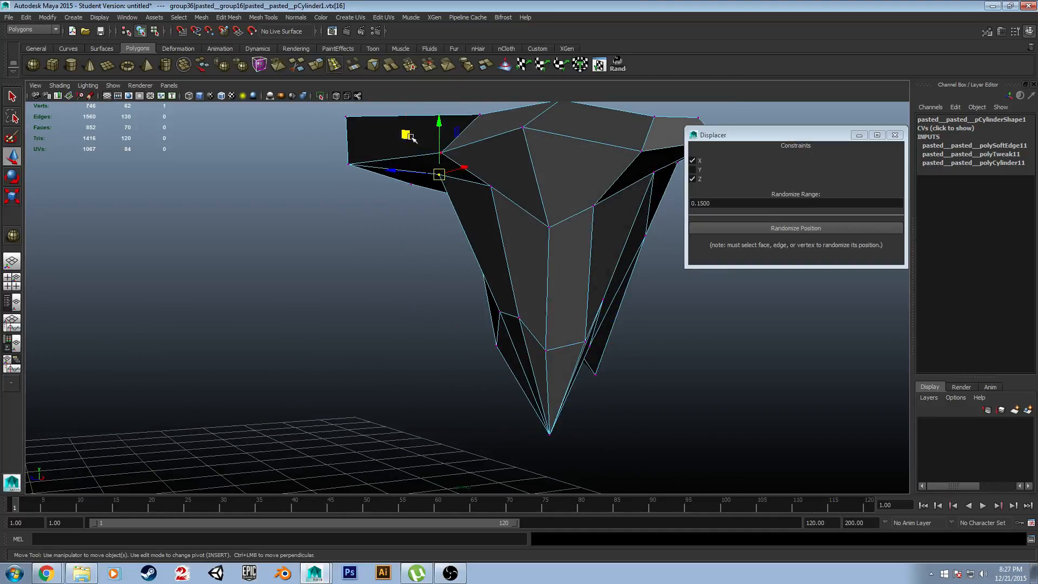
drag(406, 134, 418, 203)
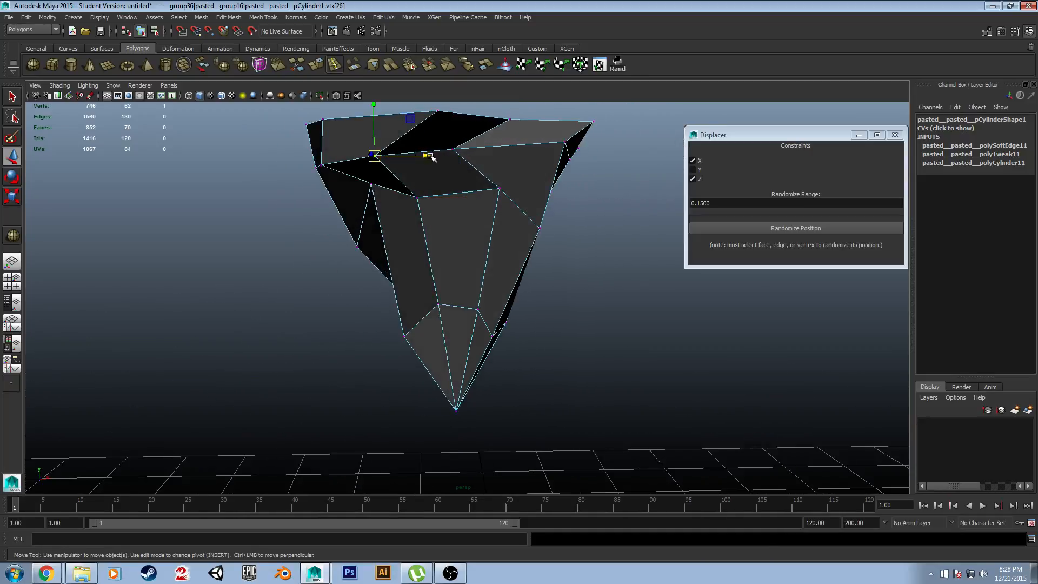
drag(431, 157, 457, 164)
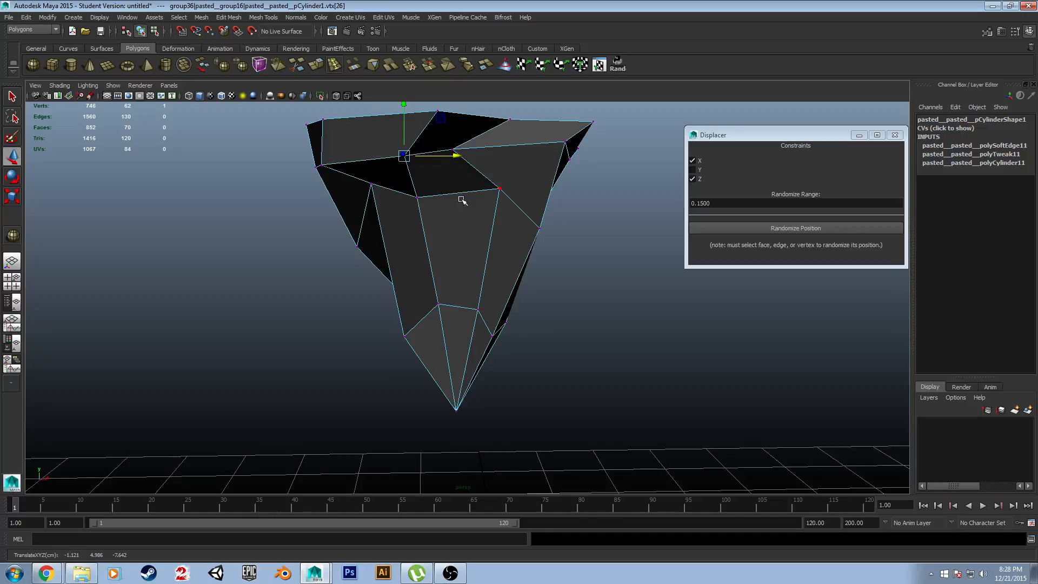
alt+drag(463, 200, 404, 346)
Step: Refine the same middle-ring vertex and the rim vertex above it by nudging them horizontally in opposite directions
click(408, 312)
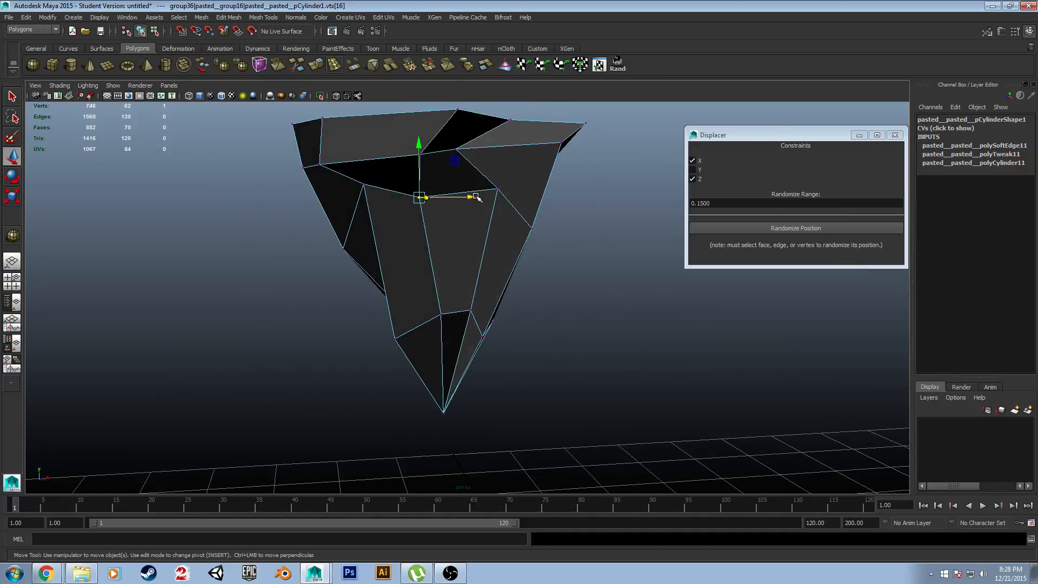
drag(477, 198, 464, 198)
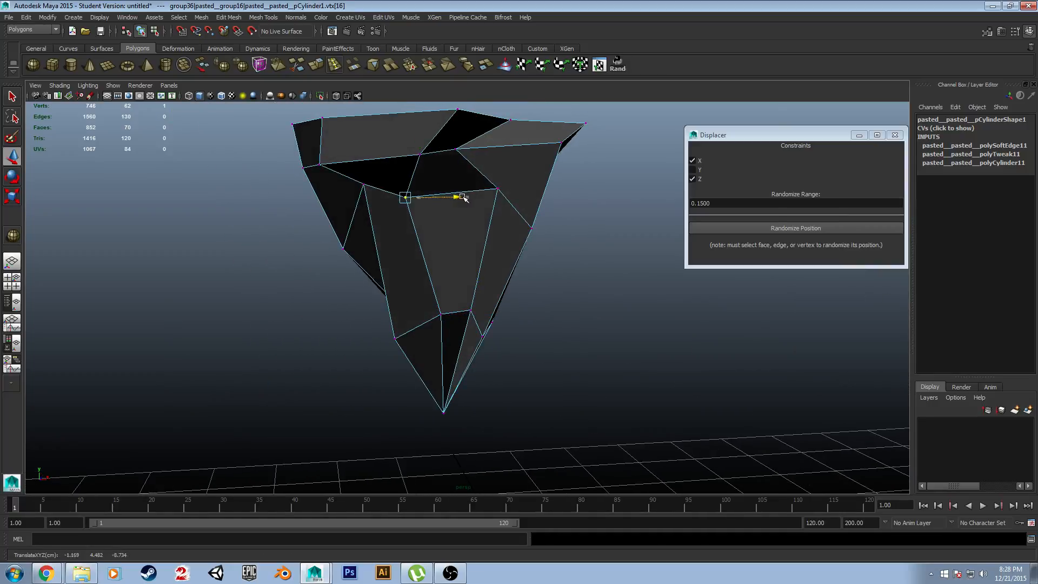
click(421, 156)
drag(466, 155, 472, 155)
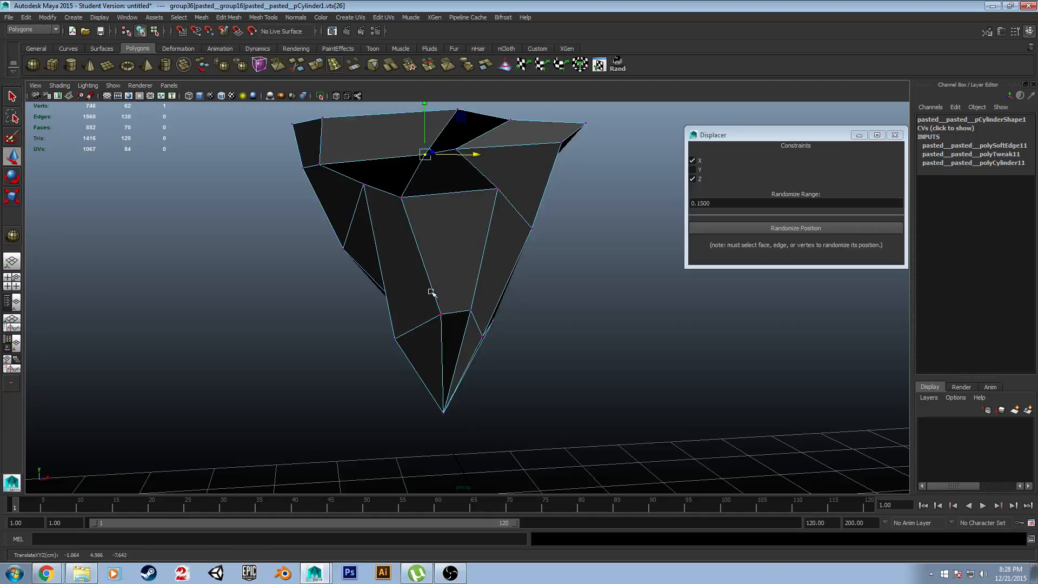
Step: Raise the lowest-ring vertex beneath that middle-ring vertex slightly and clear the selection
click(463, 299)
click(442, 314)
drag(478, 278, 480, 264)
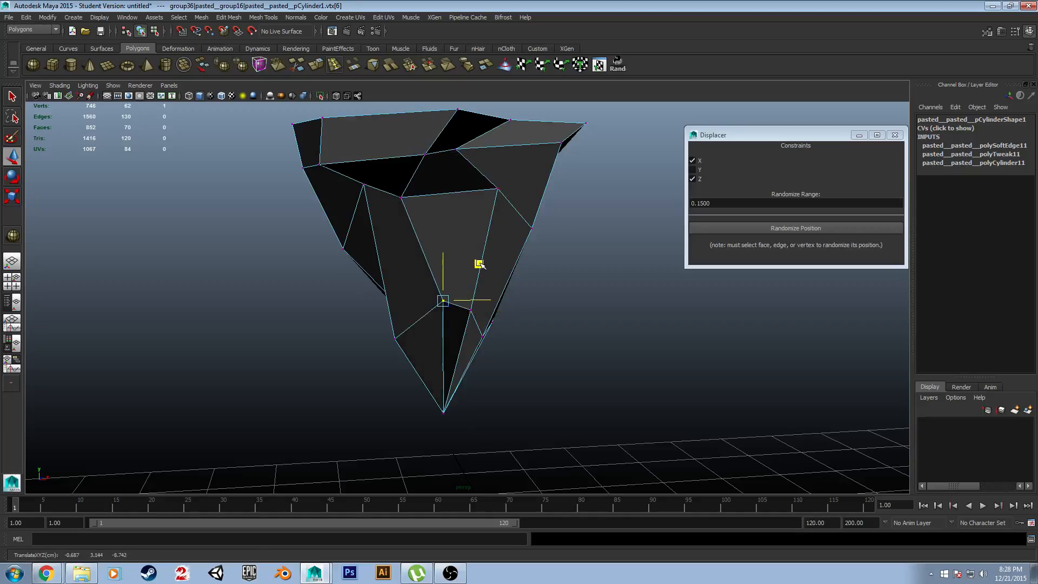
click(570, 343)
Step: Move the next middle-ring vertex slightly down and sideways toward the neighbouring facet
alt+drag(570, 343, 515, 348)
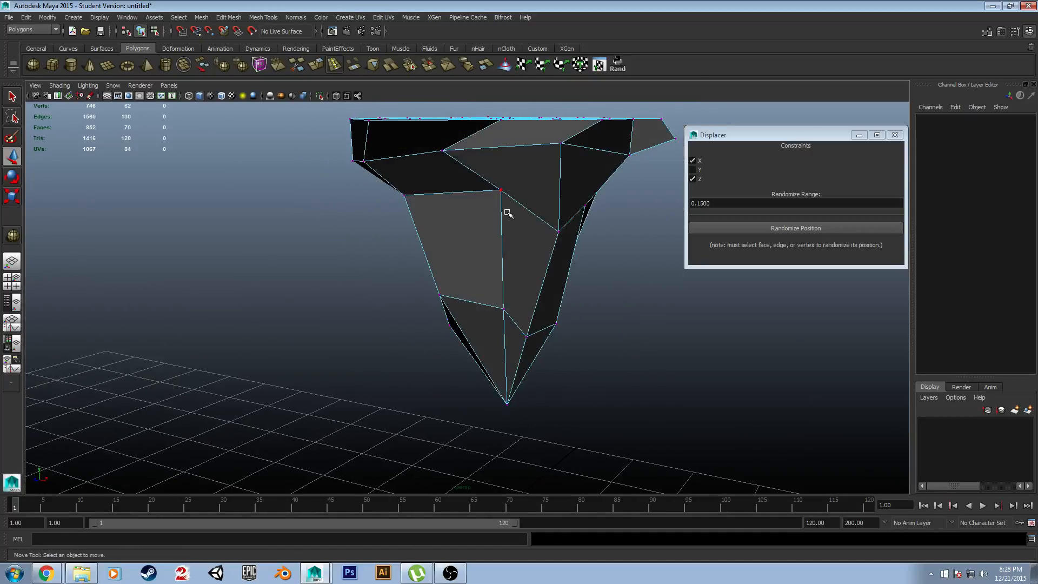
click(510, 187)
drag(533, 155, 526, 173)
scroll(600, 290, down, 3)
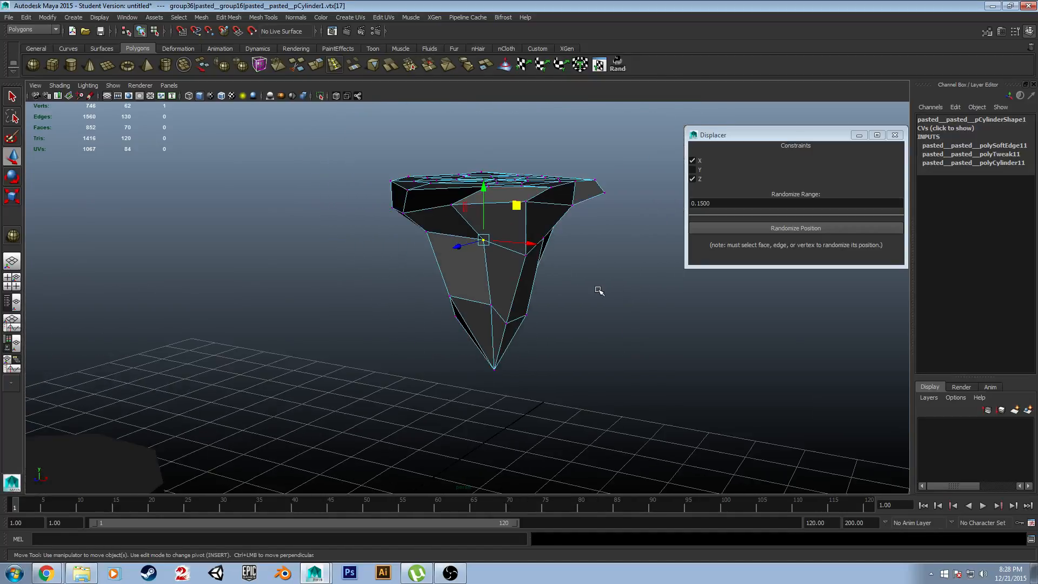
alt+drag(599, 290, 454, 266)
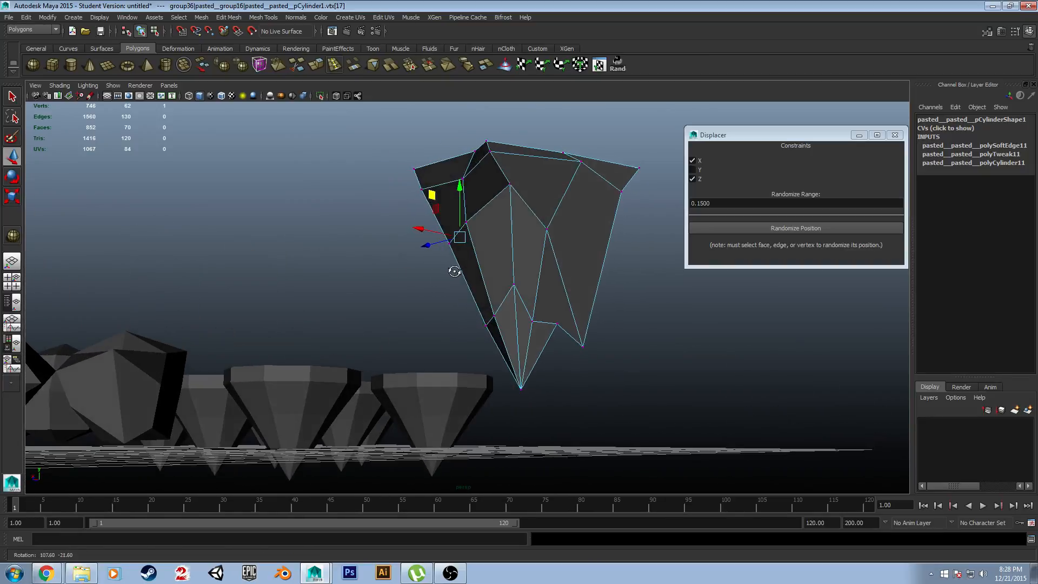
click(486, 323)
click(495, 317)
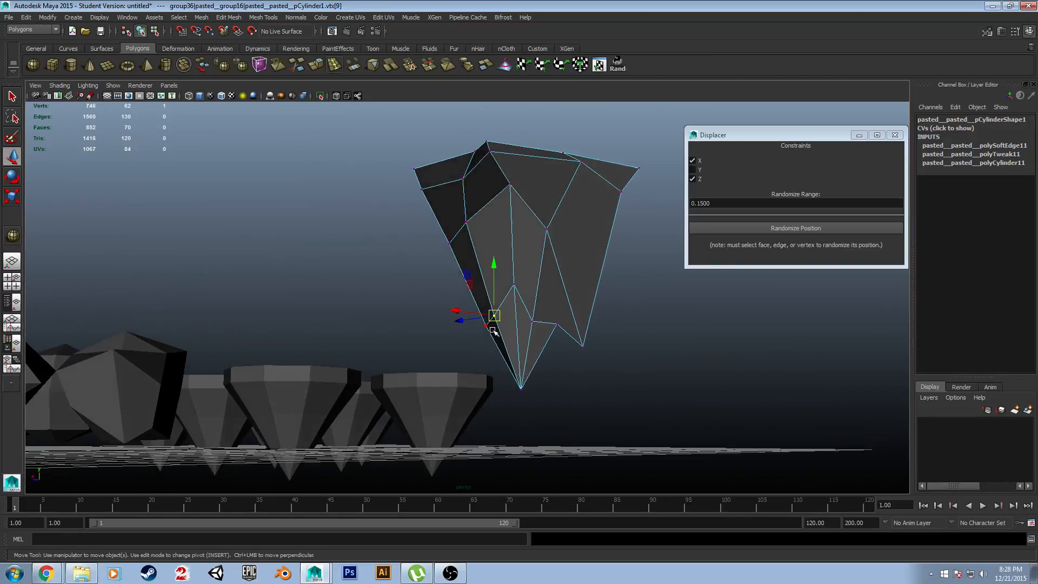
alt+drag(493, 330, 603, 420)
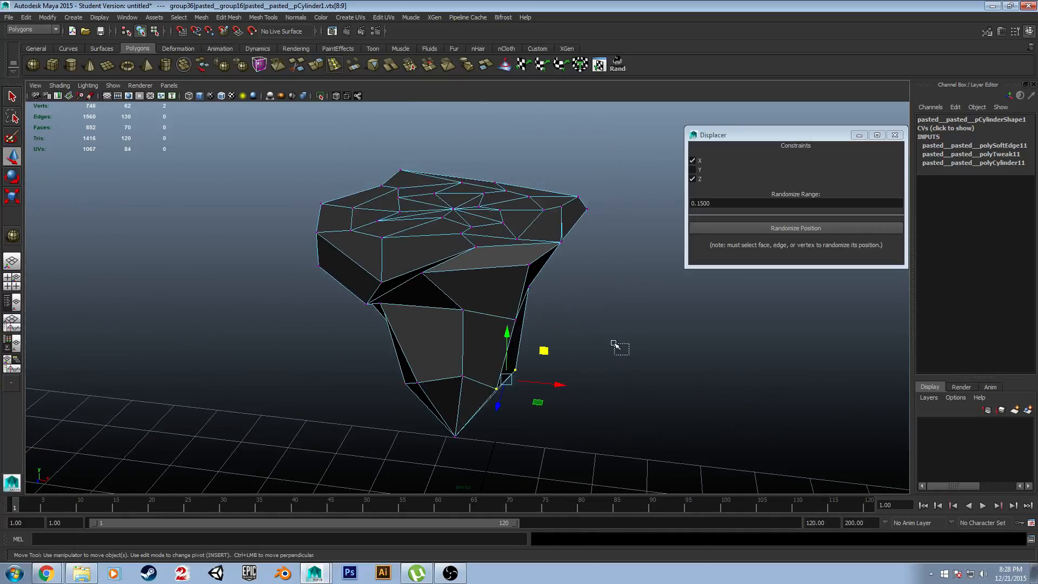
drag(614, 344, 527, 279)
click(503, 321)
click(462, 279)
alt+drag(533, 341, 649, 370)
click(530, 336)
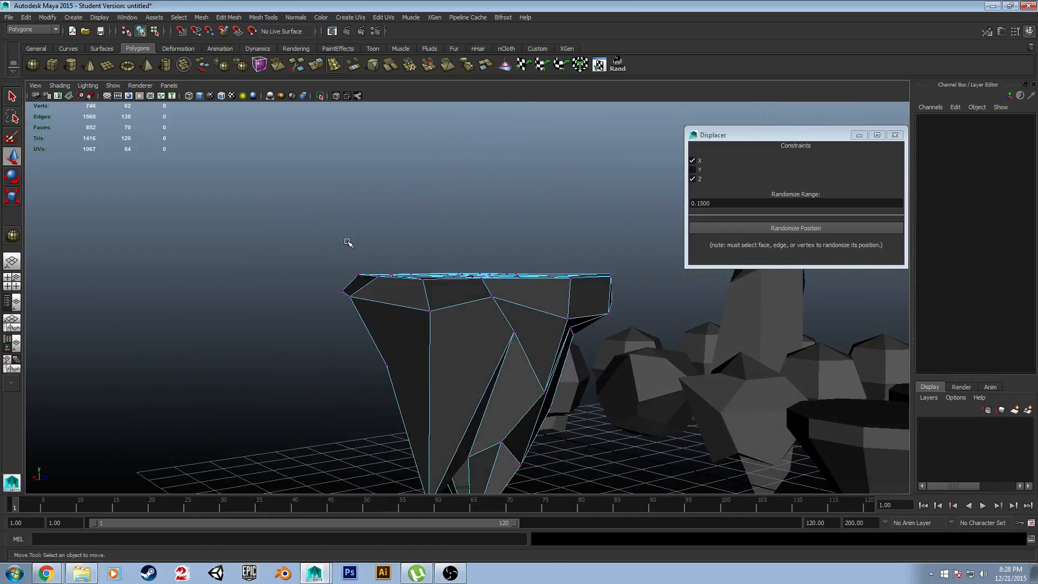
Step: Select all vertices of the gem's top surface and raise them slightly to thicken the rim
drag(640, 286, 609, 324)
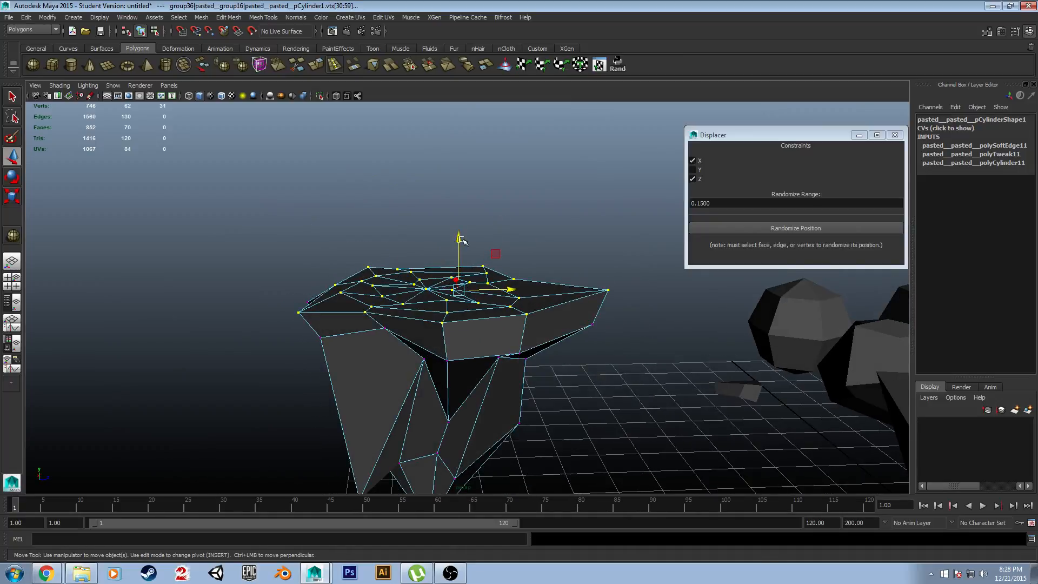
drag(462, 240, 466, 232)
alt+drag(573, 362, 497, 260)
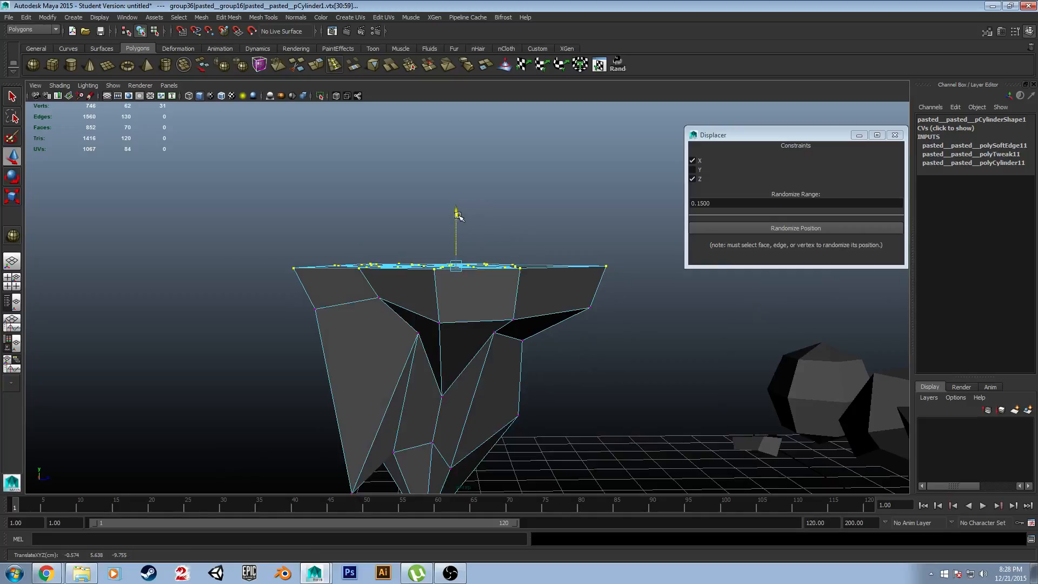
alt+drag(454, 226, 667, 297)
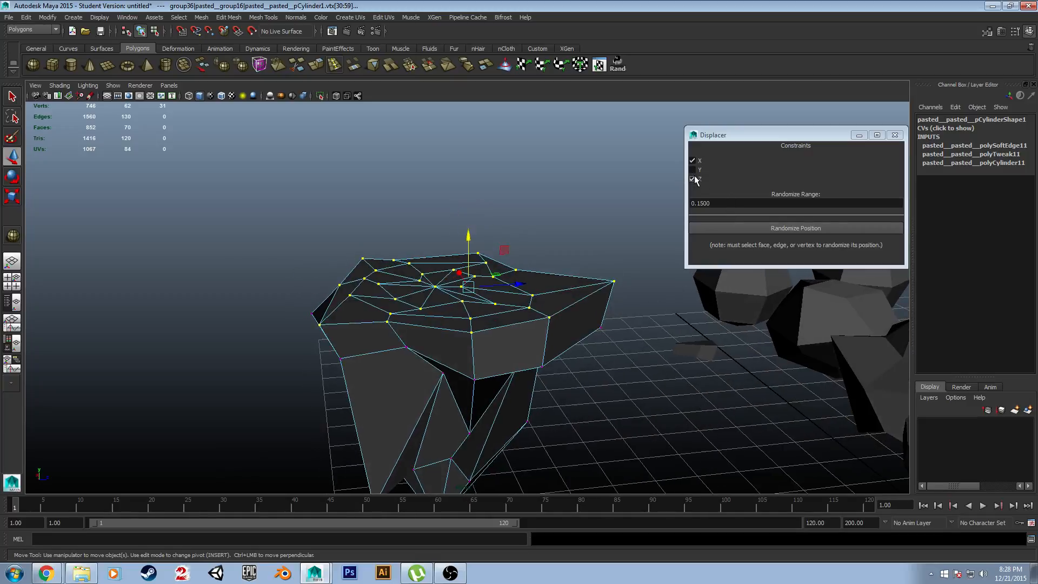
Step: Randomize the top-surface vertices twice along X and Z with a range of 0.1500
click(752, 228)
alt+drag(606, 240, 450, 229)
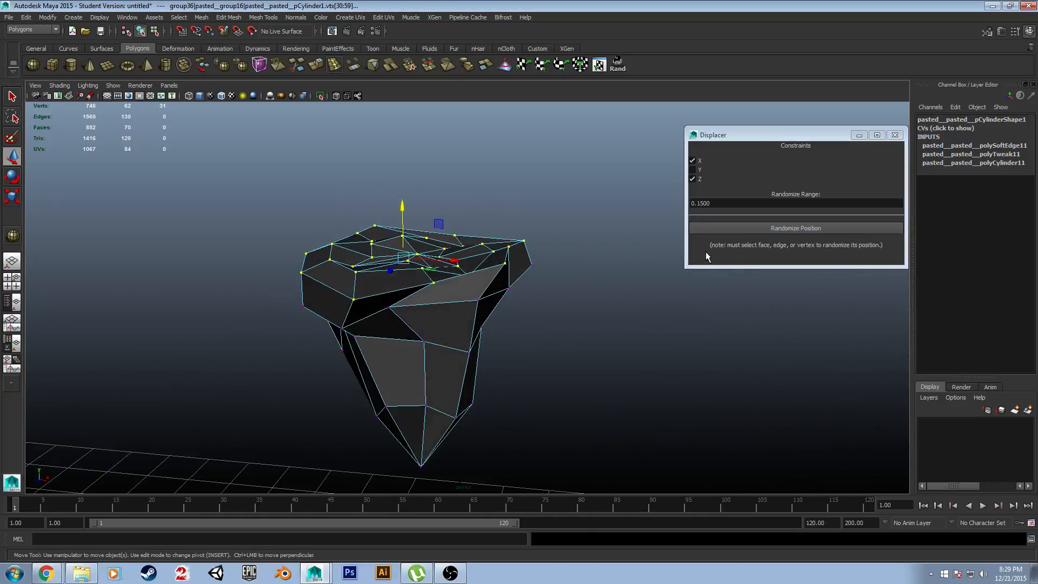
click(750, 230)
alt+drag(631, 239, 675, 287)
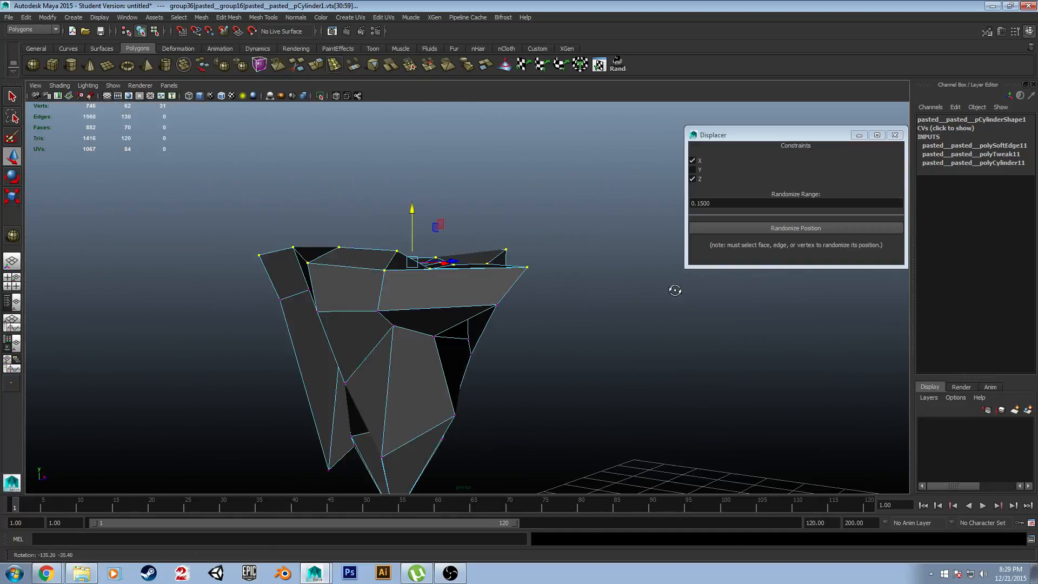
alt+drag(582, 335, 560, 382)
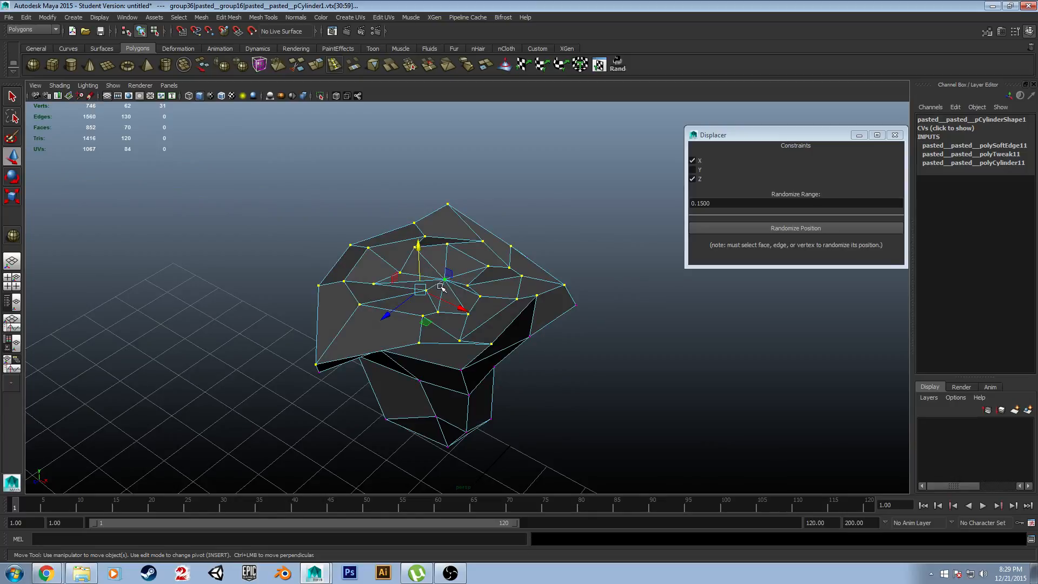
alt+drag(440, 288, 594, 385)
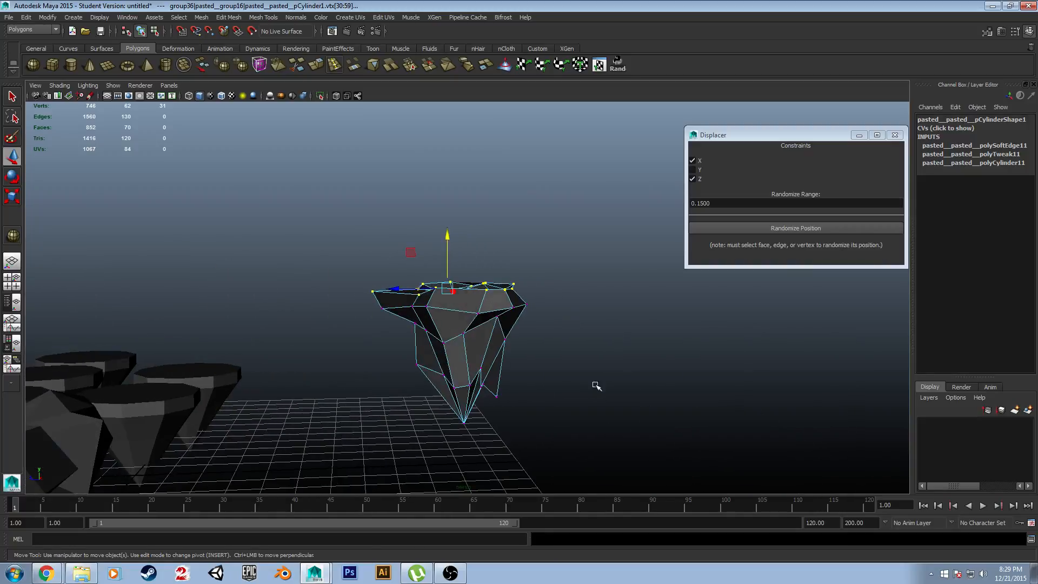
Step: Select the centre vertex of the gem's top surface and enable soft selection
scroll(523, 340, up, 3)
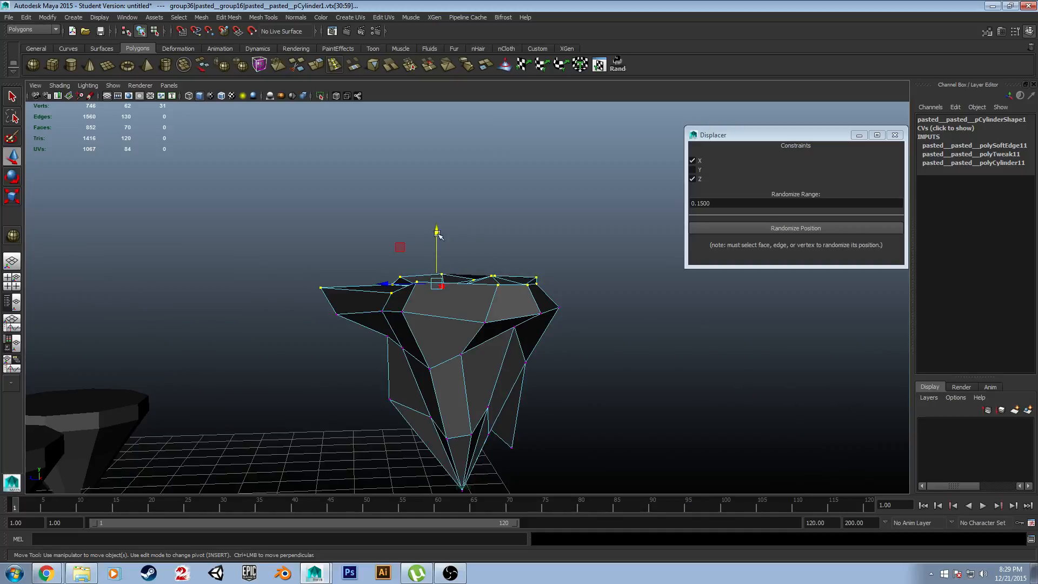
alt+drag(570, 350, 598, 385)
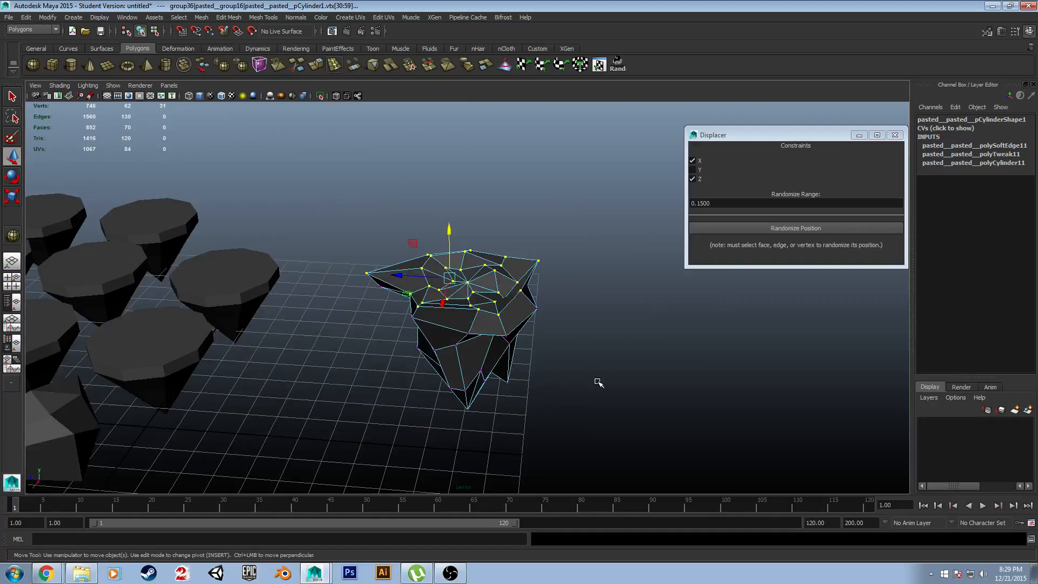
scroll(612, 364, up, 5)
alt+middle_drag(611, 364, 610, 439)
alt+drag(626, 404, 592, 373)
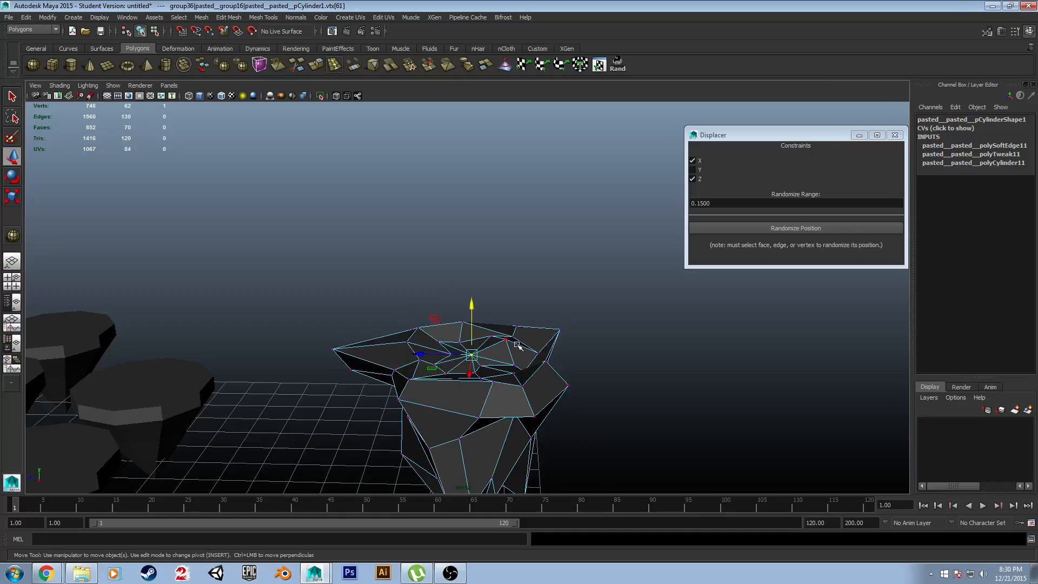
key(b)
alt+drag(622, 352, 421, 325)
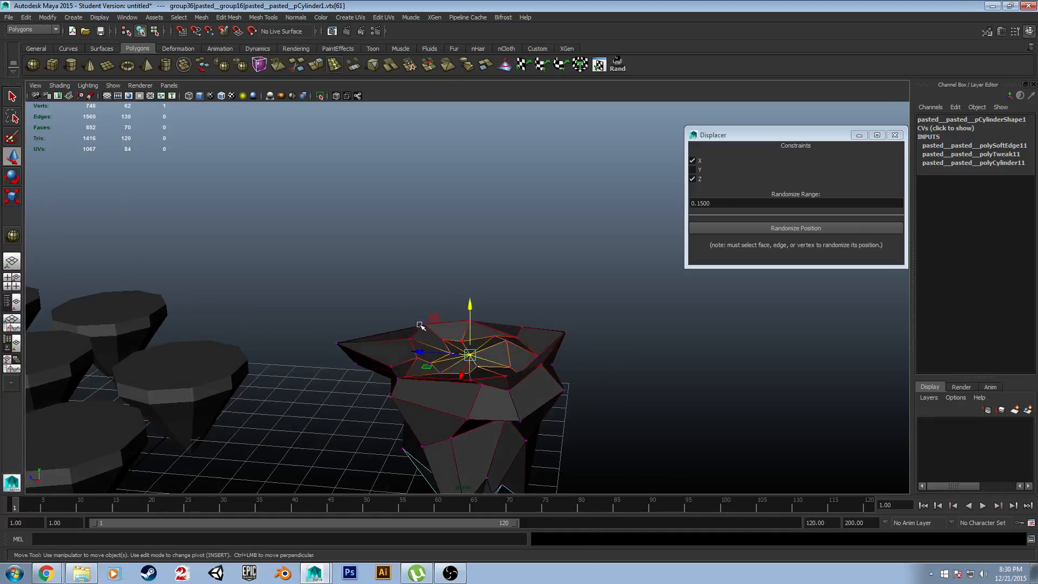
Step: Show the Select Tool's settings and set the soft selection falloff radius to 2.00
double_click(13, 96)
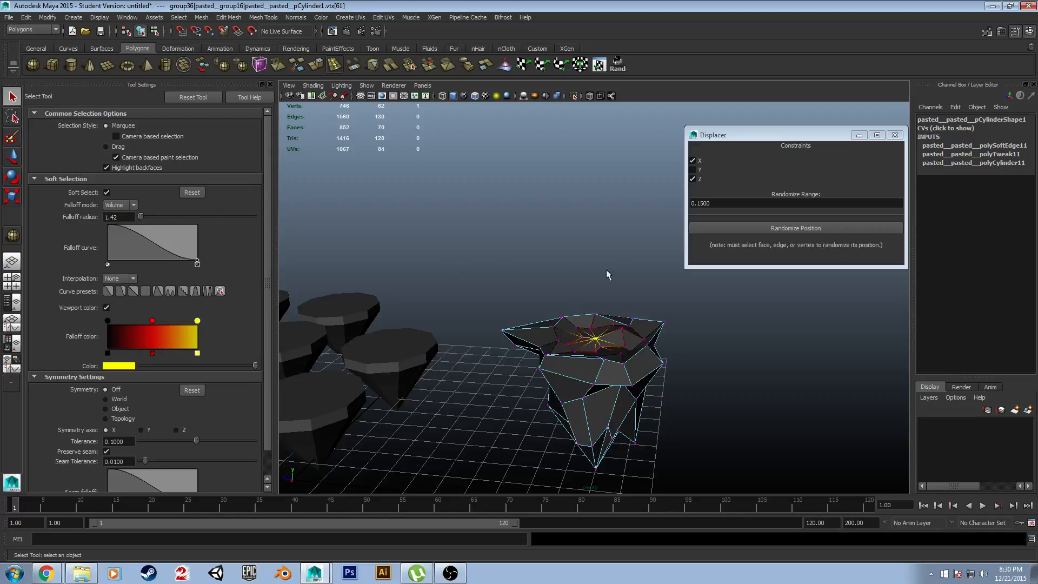
alt+drag(608, 275, 600, 296)
key(w)
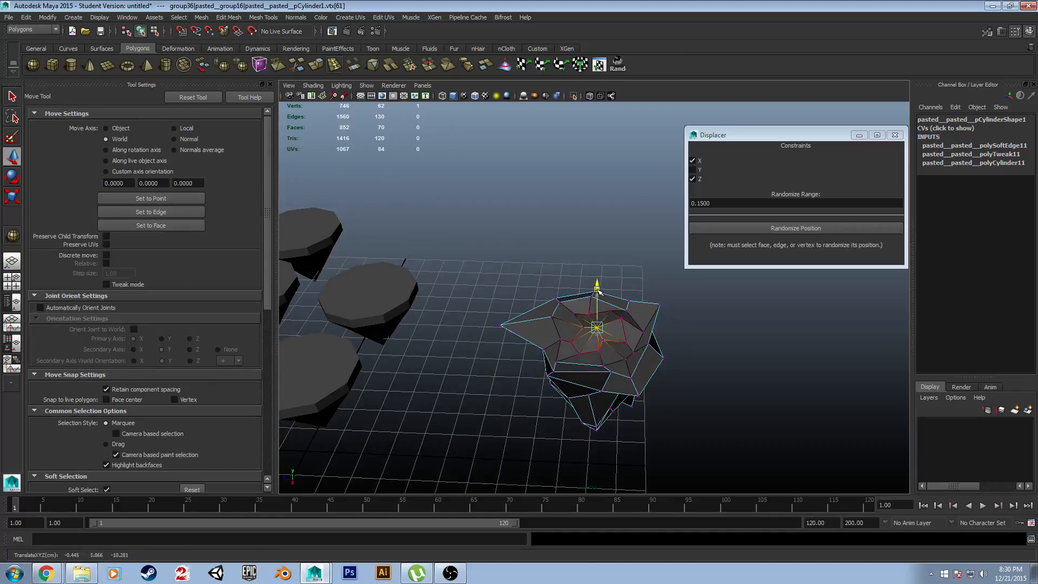
click(12, 97)
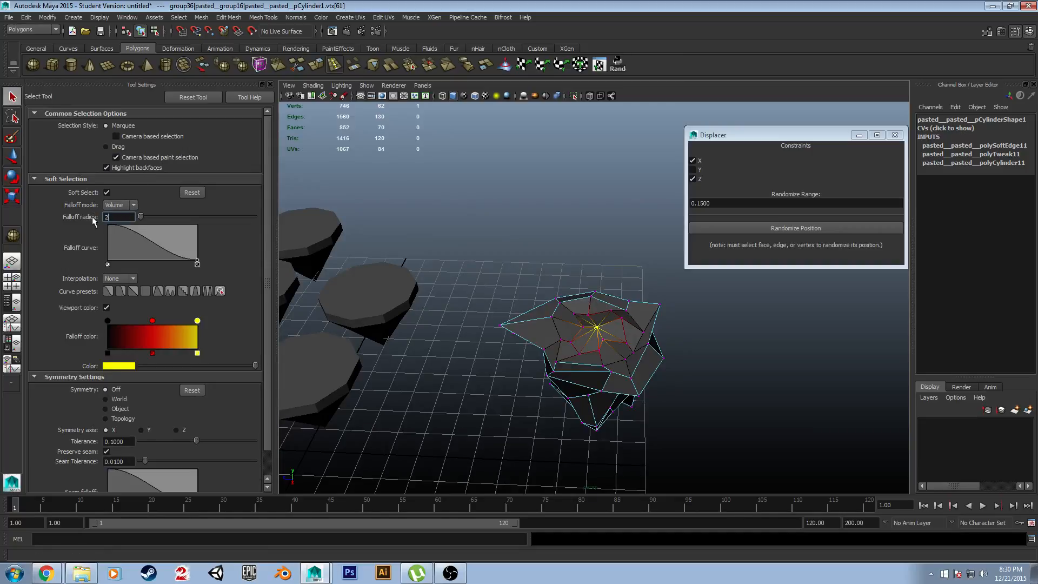
text(2)
key(Return)
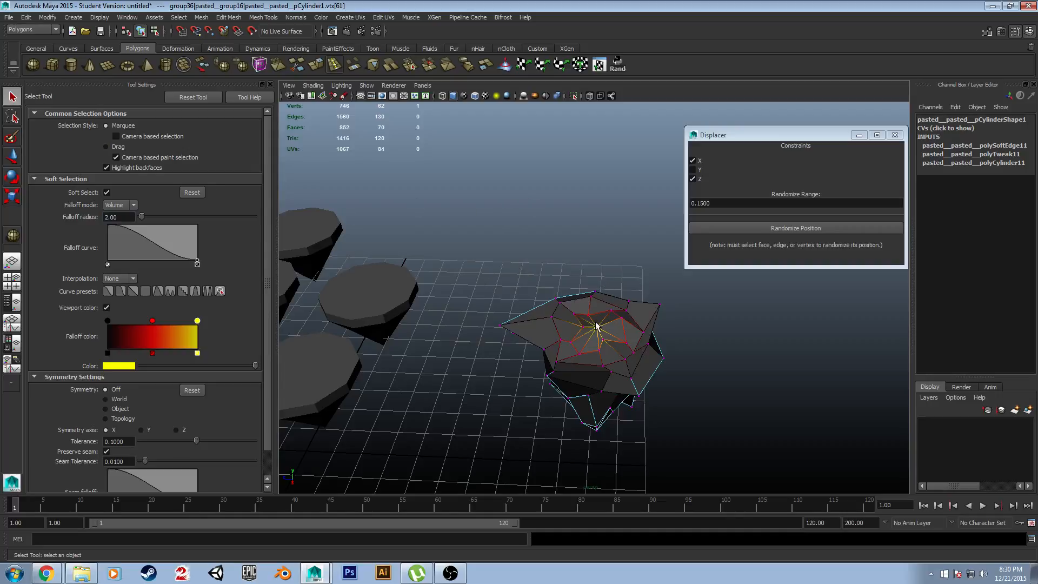
Step: Raise the top's centre vertex with soft selection, lift another inner top vertex slightly, and clear the selection
key(w)
drag(599, 296, 612, 258)
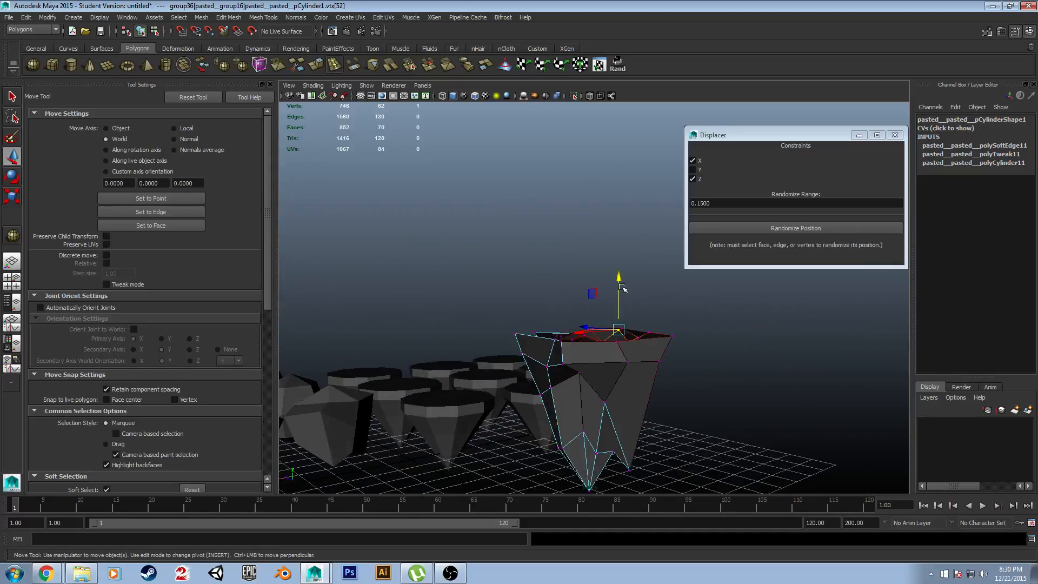
drag(622, 288, 622, 280)
alt+drag(709, 292, 630, 300)
scroll(626, 301, up, 4)
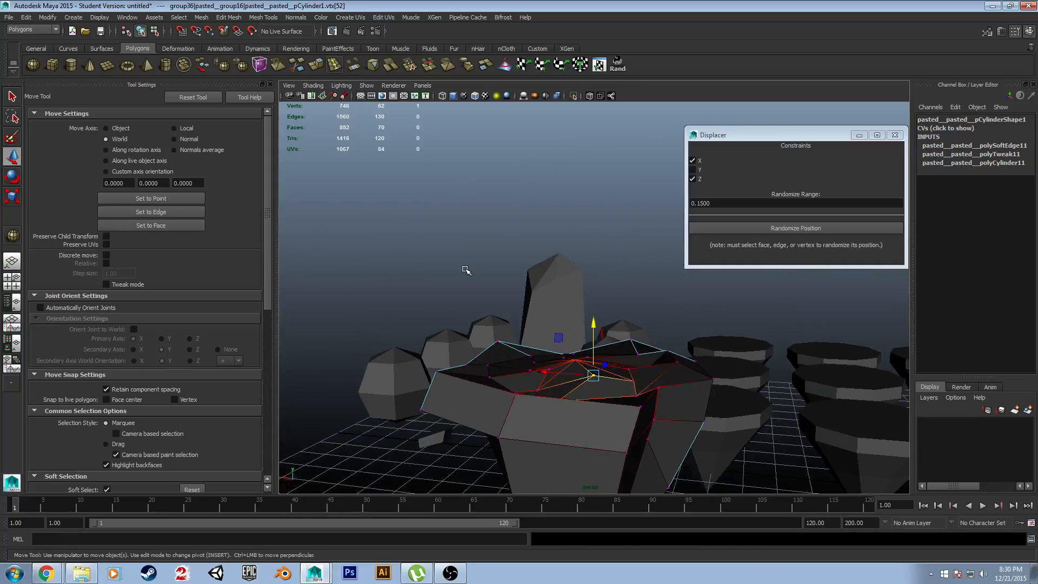
click(466, 270)
Step: Leave vertex editing, deselect the reshaped gem, and view it together with the other shapes in the scene
alt+drag(469, 233, 599, 240)
scroll(601, 240, down, 5)
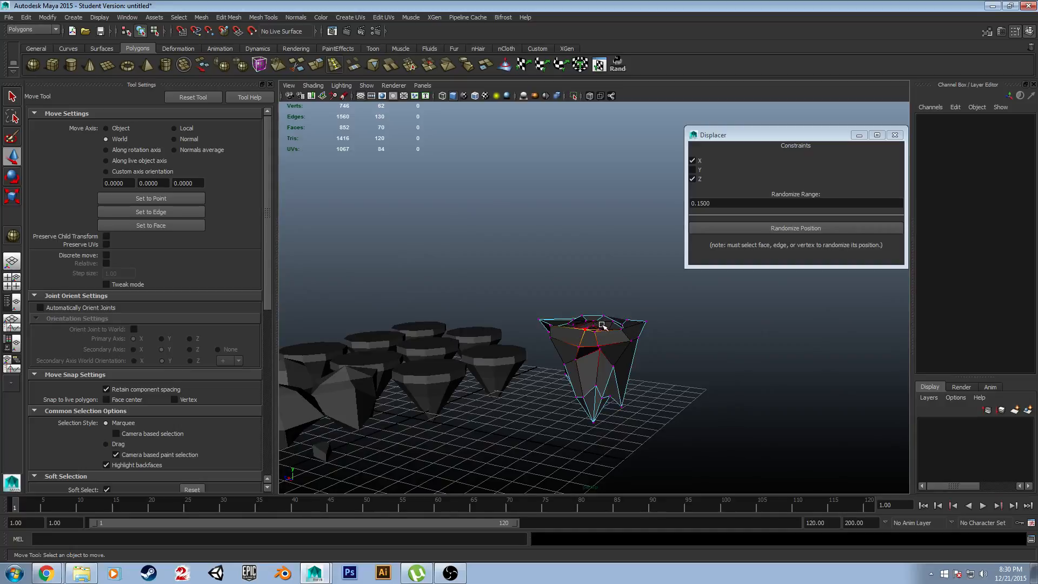
alt+drag(644, 298, 617, 313)
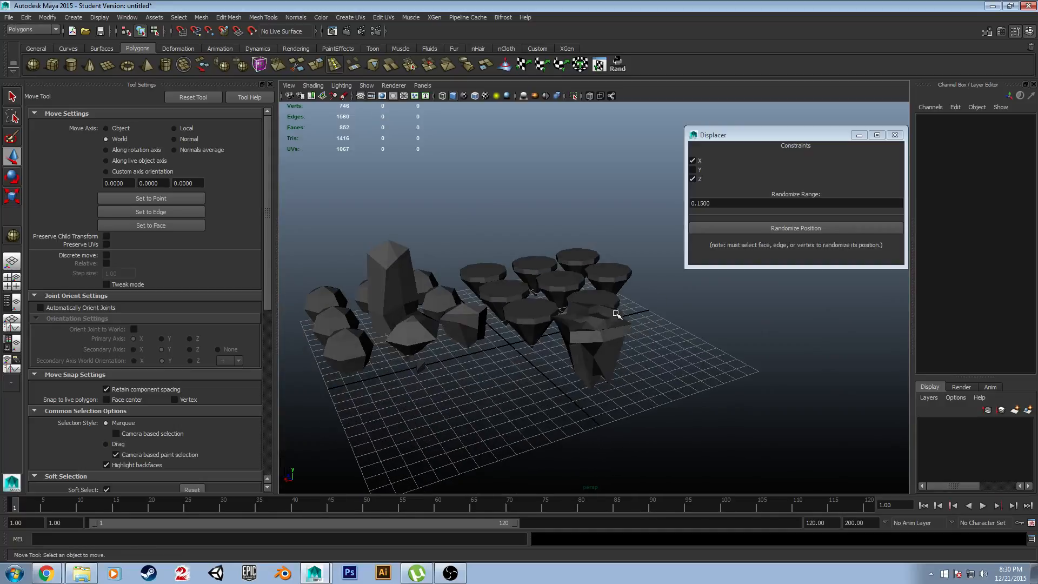
click(622, 328)
scroll(640, 331, up, 4)
click(725, 284)
alt+drag(725, 286, 696, 330)
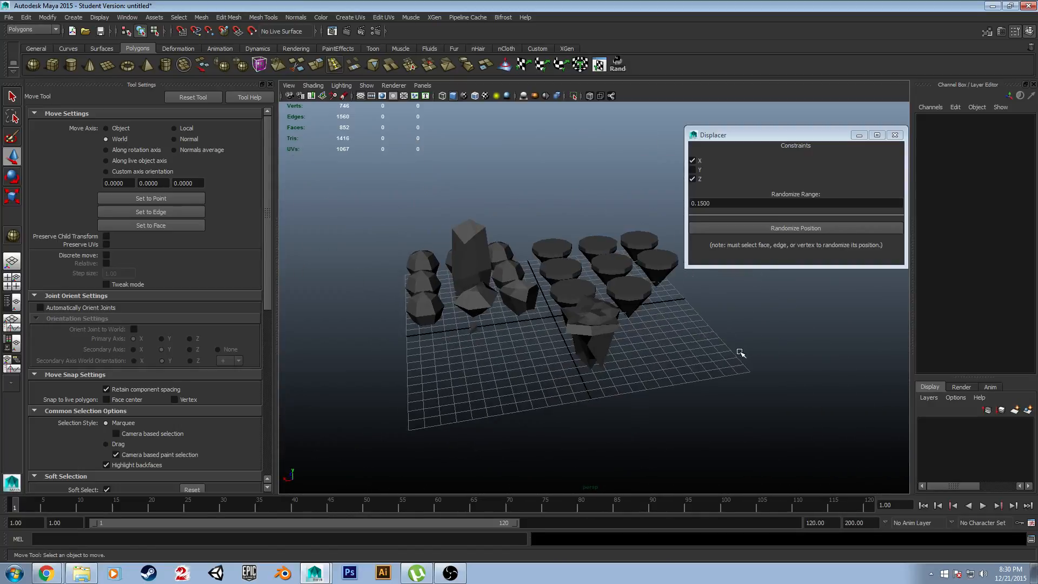